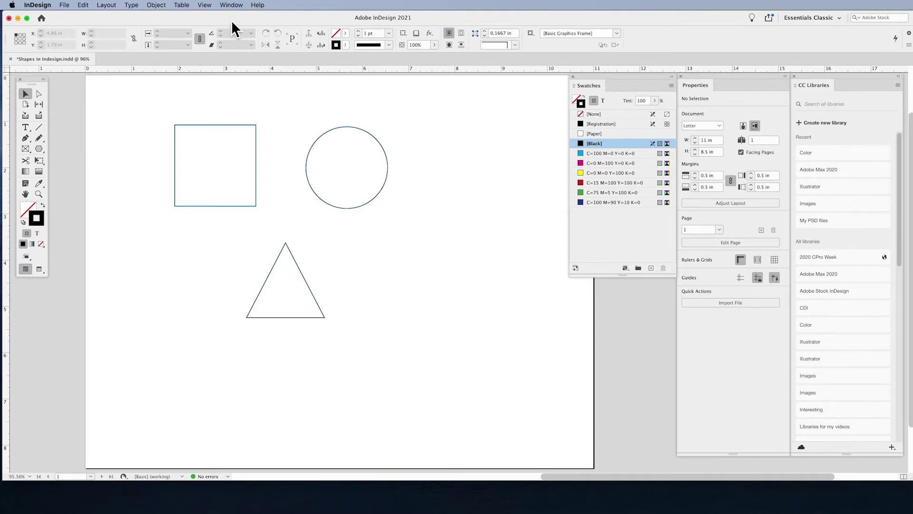
pyautogui.click(232, 5)
pyautogui.moveTo(231, 67)
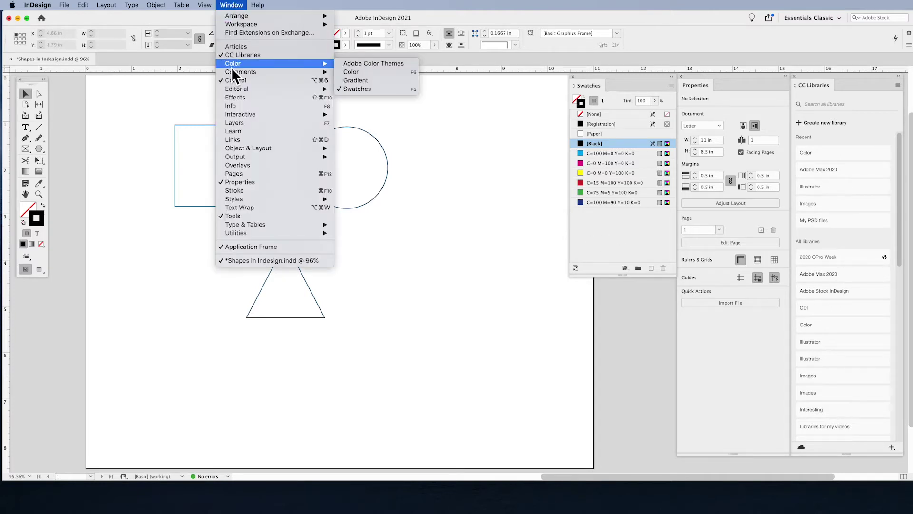
pyautogui.click(399, 134)
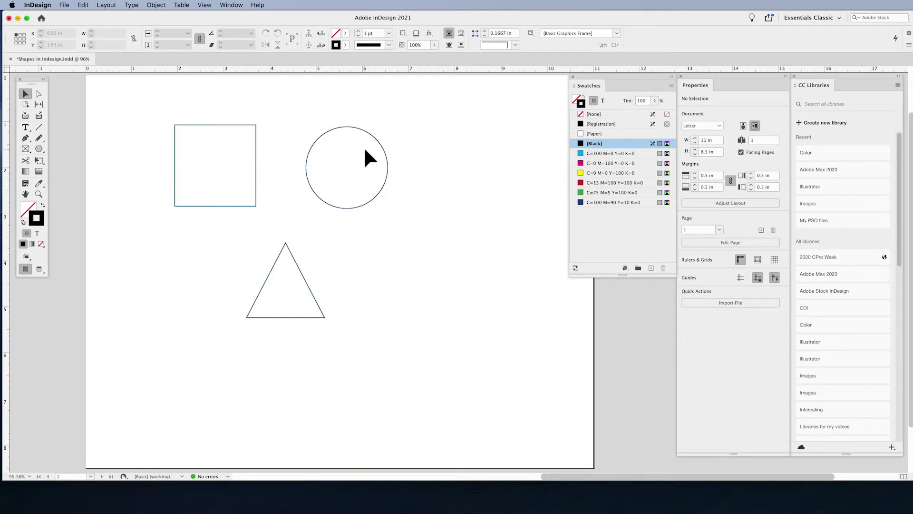
# Fill the circle with the cyan swatch C=100 M=0 Y=0 K=0.
pyautogui.click(335, 147)
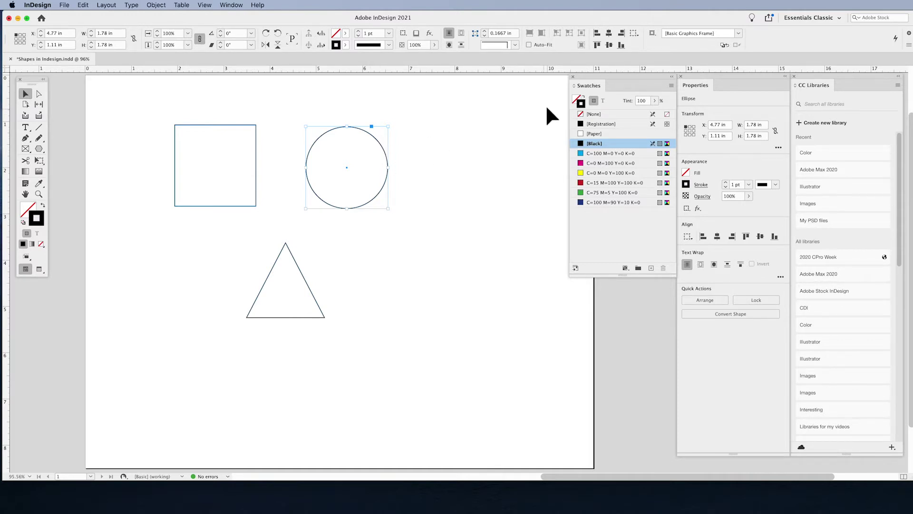
pyautogui.click(581, 97)
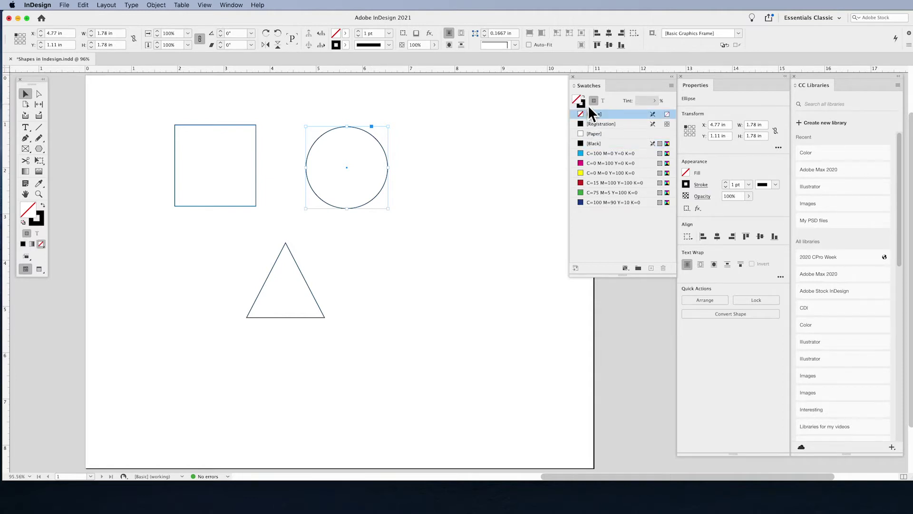
pyautogui.click(585, 105)
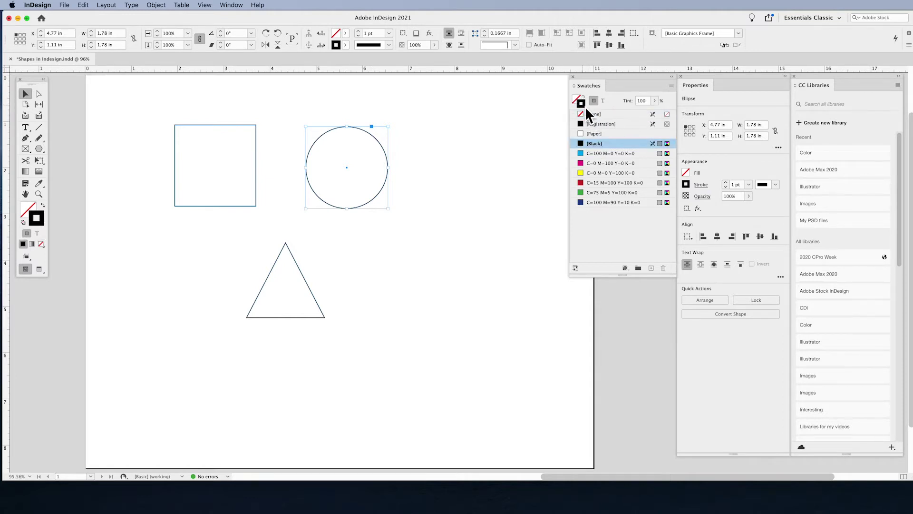
pyautogui.click(579, 99)
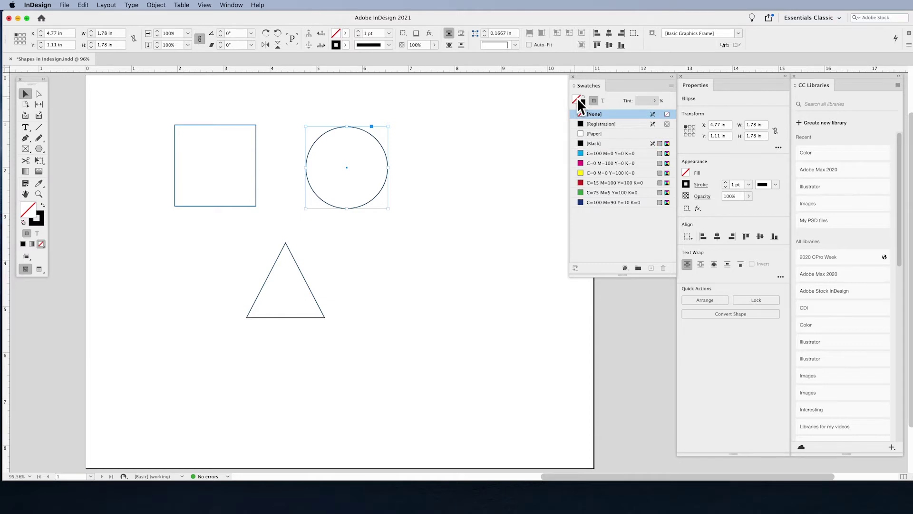
pyautogui.click(40, 221)
pyautogui.click(31, 212)
pyautogui.click(42, 222)
pyautogui.click(27, 209)
pyautogui.click(595, 155)
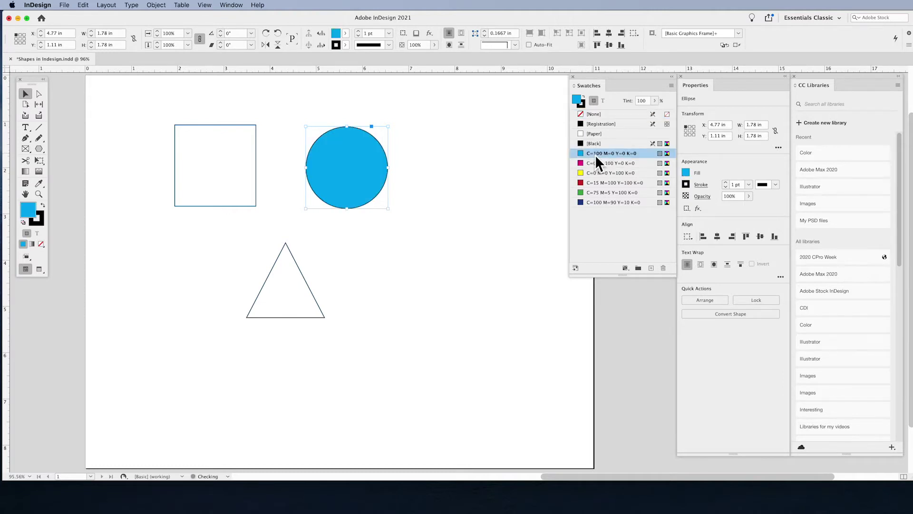
pyautogui.moveTo(595, 155); pyautogui.dragTo(340, 184)
pyautogui.moveTo(341, 188); pyautogui.dragTo(376, 181)
# Change the circle's fill to the yellow swatch C=0 M=0 Y=100 K=0.
pyautogui.click(345, 33)
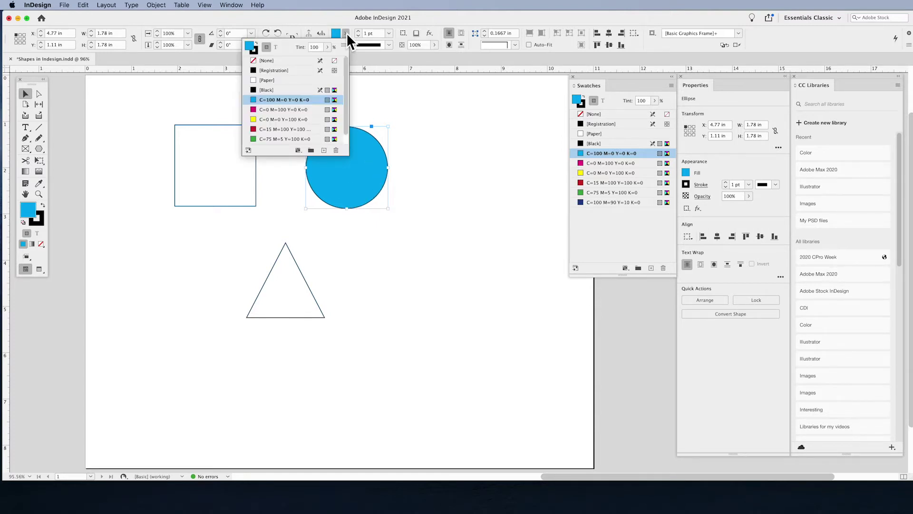
pyautogui.click(347, 45)
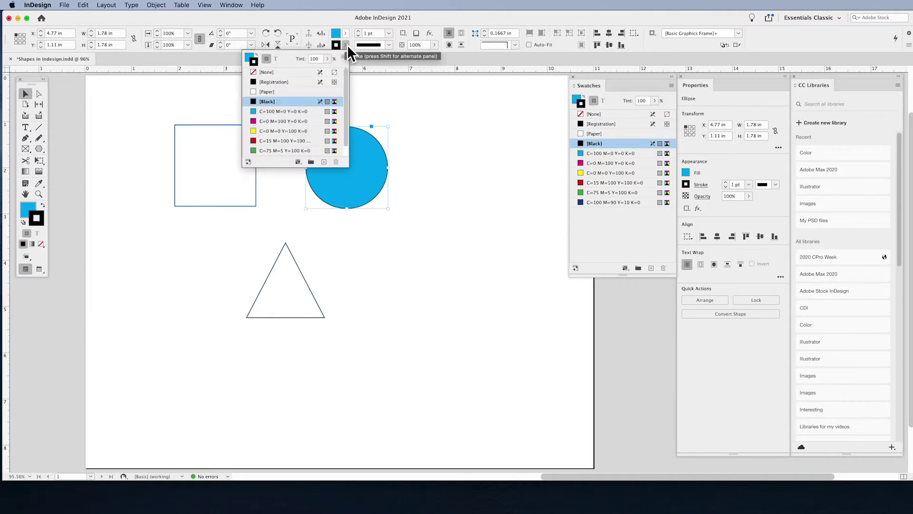
pyautogui.click(347, 44)
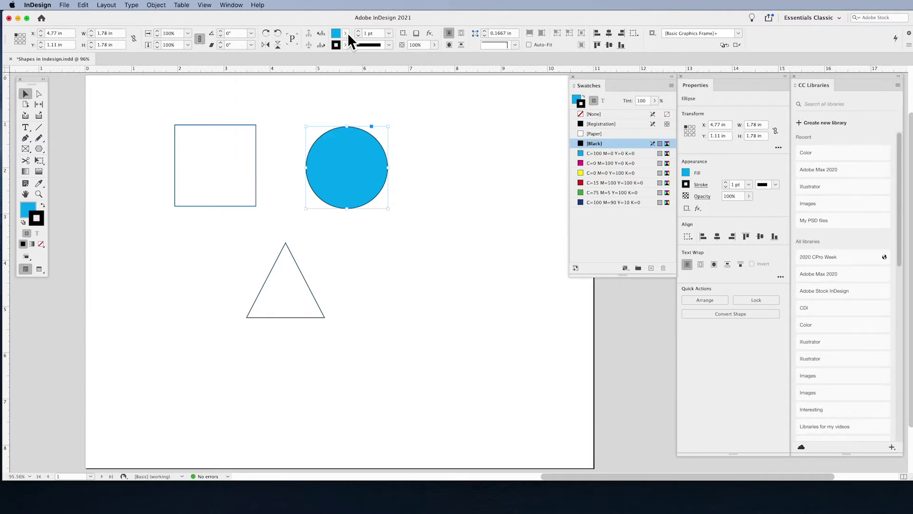
pyautogui.click(347, 33)
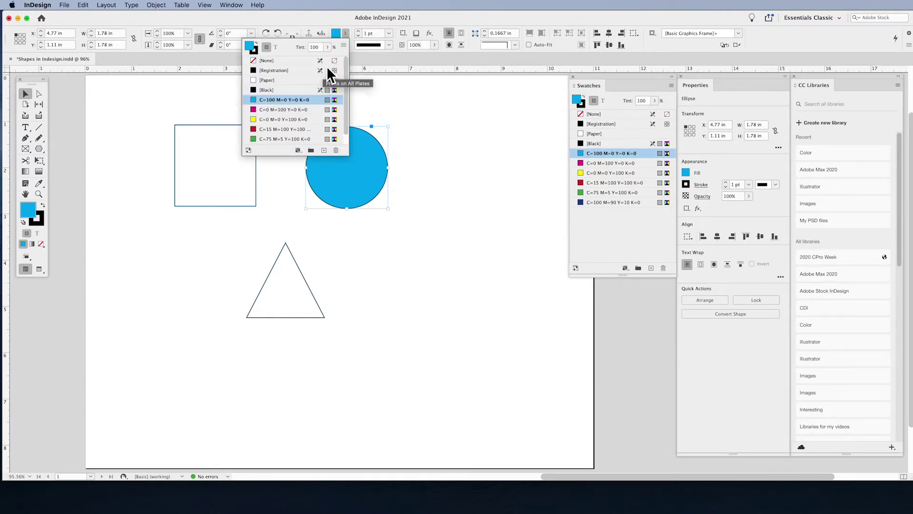
pyautogui.click(285, 120)
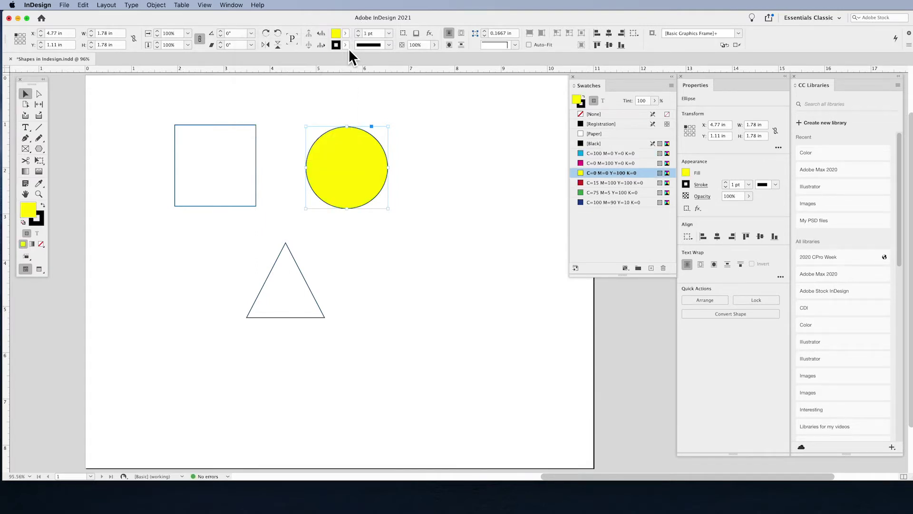
# Set the circle's stroke colour to the red swatch C=15 M=100 Y=100 K=0.
pyautogui.click(346, 46)
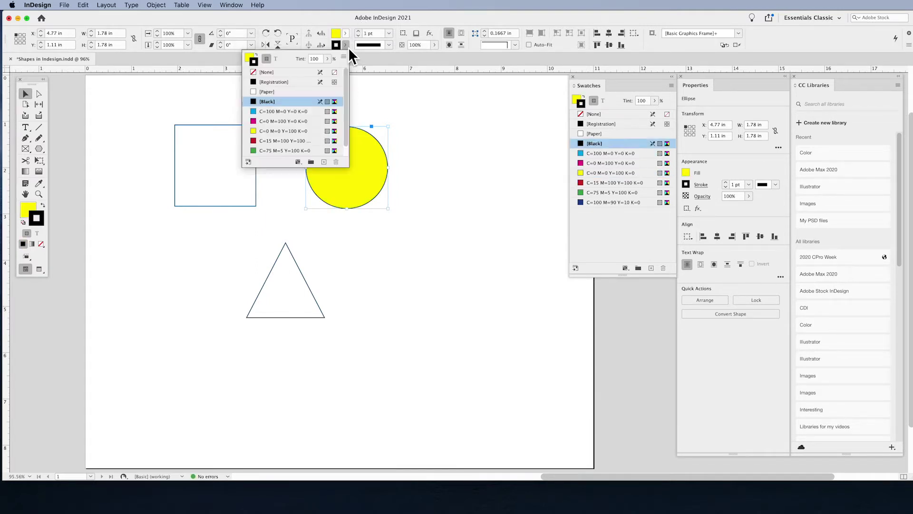
pyautogui.click(280, 137)
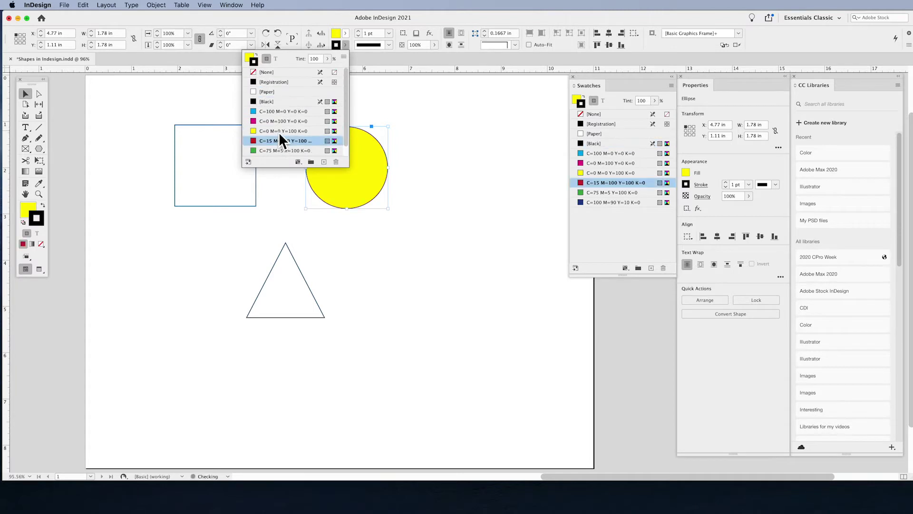
pyautogui.click(355, 18)
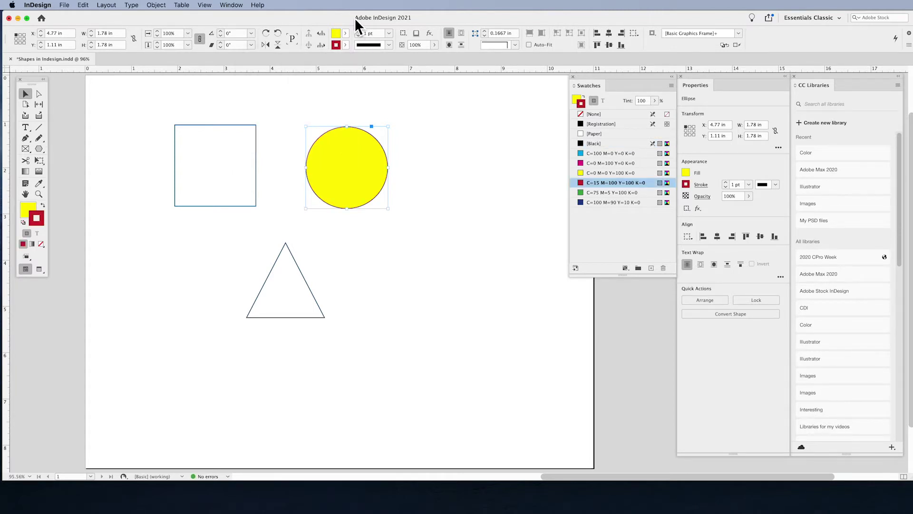
pyautogui.click(347, 46)
pyautogui.click(346, 46)
# Increase the circle's stroke weight to 10 pt and deselect the circle.
pyautogui.click(361, 32)
pyautogui.click(361, 31)
pyautogui.click(361, 31)
pyautogui.click(361, 32)
pyautogui.click(361, 32)
pyautogui.click(361, 32)
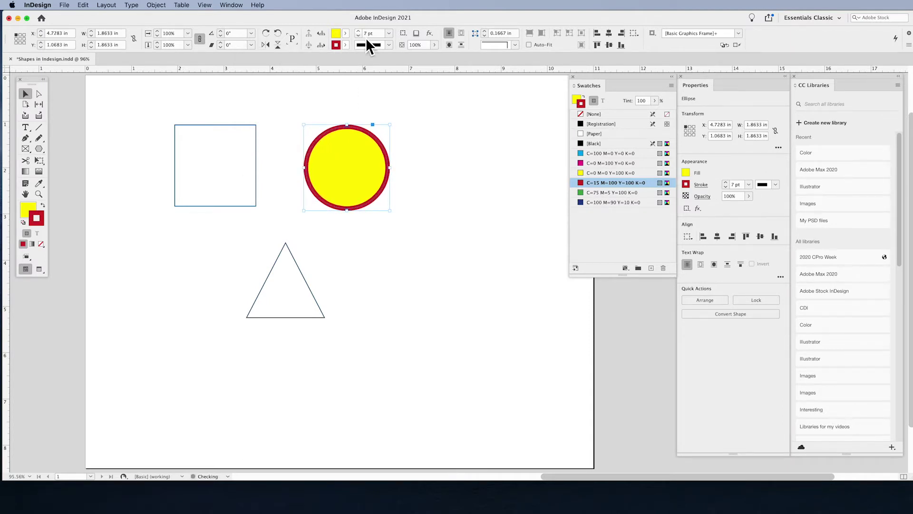
pyautogui.moveTo(376, 34); pyautogui.dragTo(364, 36)
pyautogui.click(361, 31)
pyautogui.click(361, 32)
pyautogui.click(361, 32)
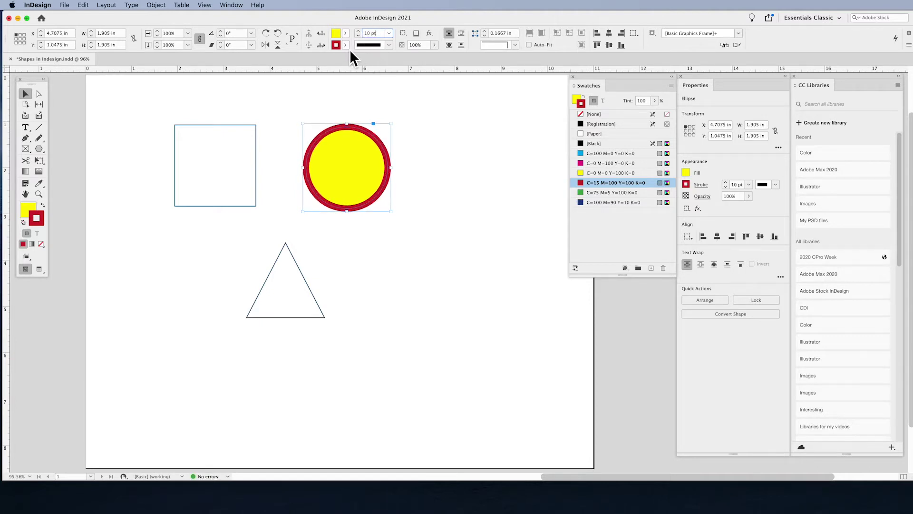
pyautogui.click(415, 111)
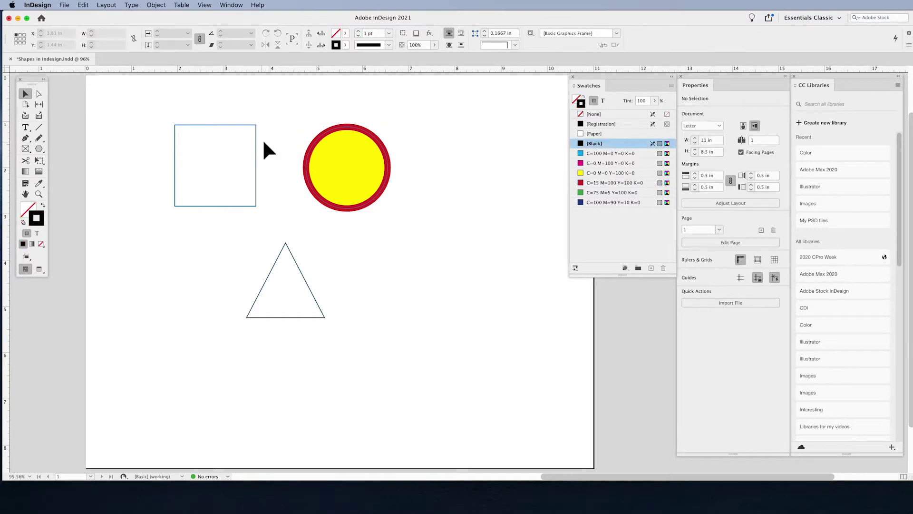
# Fill the square with the cyan swatch C=100 M=0 Y=0 K=0.
pyautogui.click(256, 142)
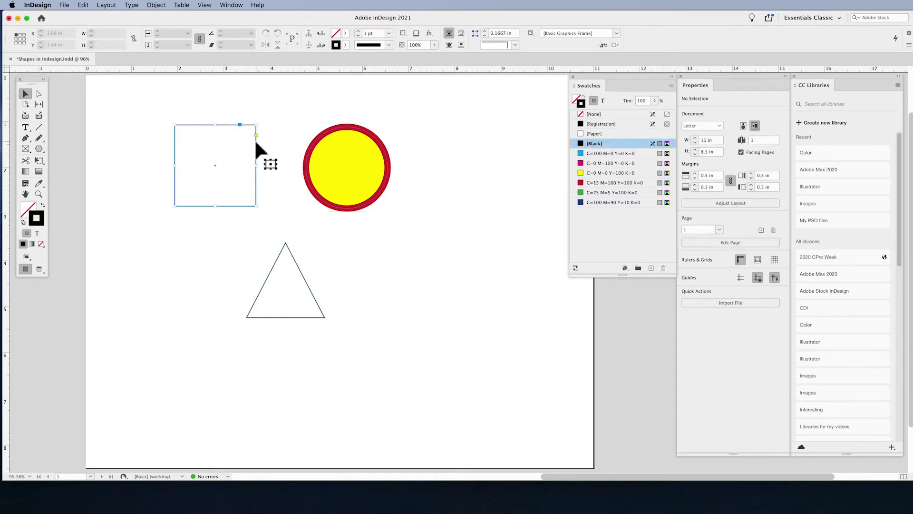
pyautogui.click(578, 101)
pyautogui.click(599, 152)
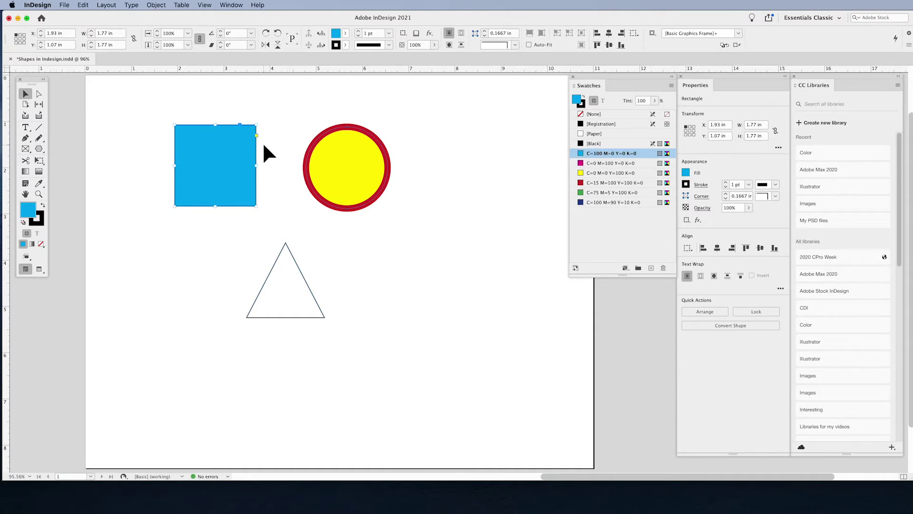
# Examine the swatch, colour mixer and gradient options available for the square's fill.
pyautogui.click(686, 175)
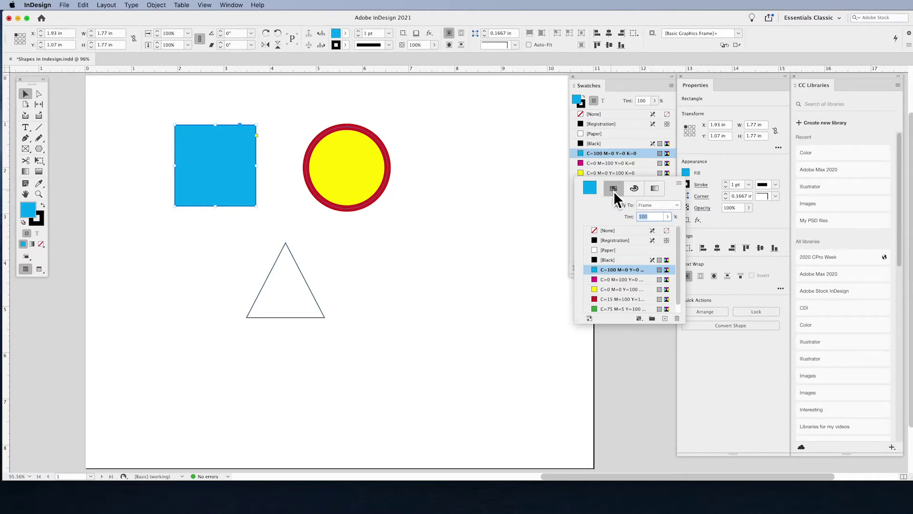
pyautogui.scroll(-1, 615, 267)
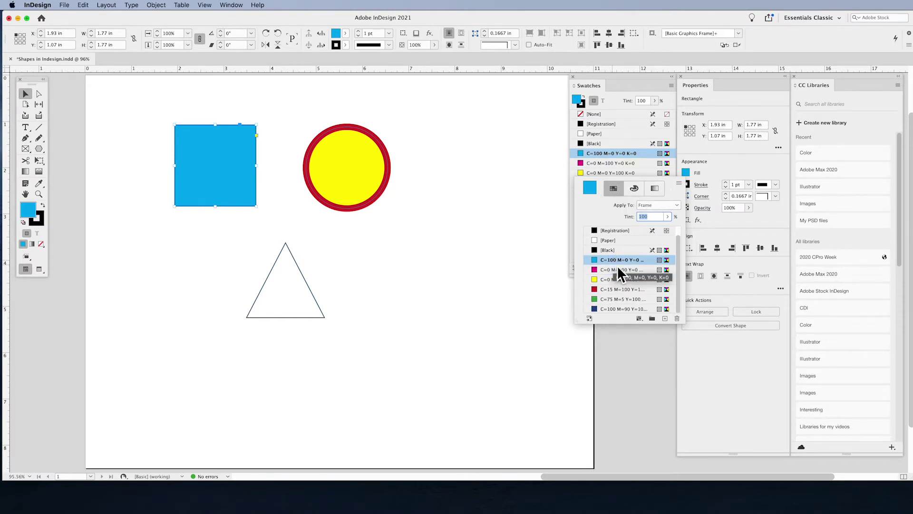
pyautogui.click(636, 189)
pyautogui.moveTo(647, 230); pyautogui.dragTo(652, 225)
pyautogui.click(657, 192)
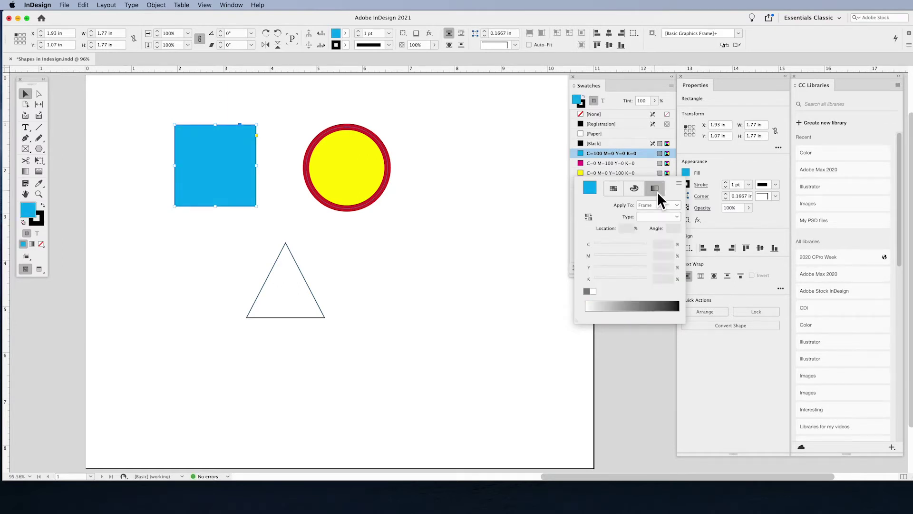
pyautogui.click(612, 189)
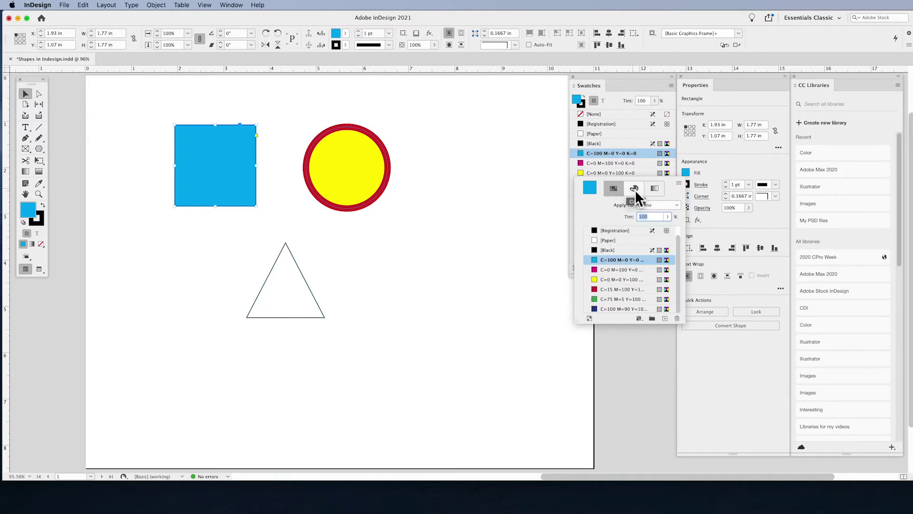
pyautogui.click(635, 189)
pyautogui.click(612, 190)
# Give the square a stroke in the magenta swatch C=0 M=100 Y=0 K=0 with a weight of 5 pt.
pyautogui.click(690, 185)
pyautogui.click(691, 184)
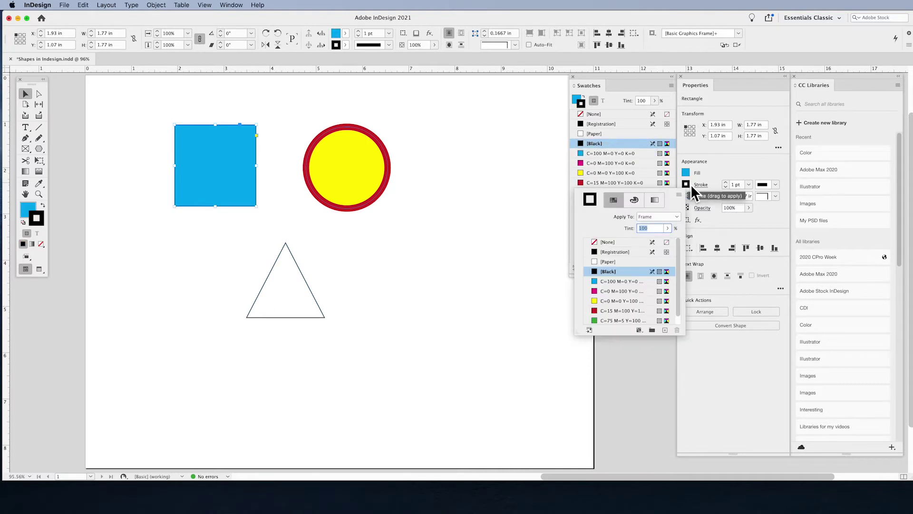
pyautogui.click(612, 292)
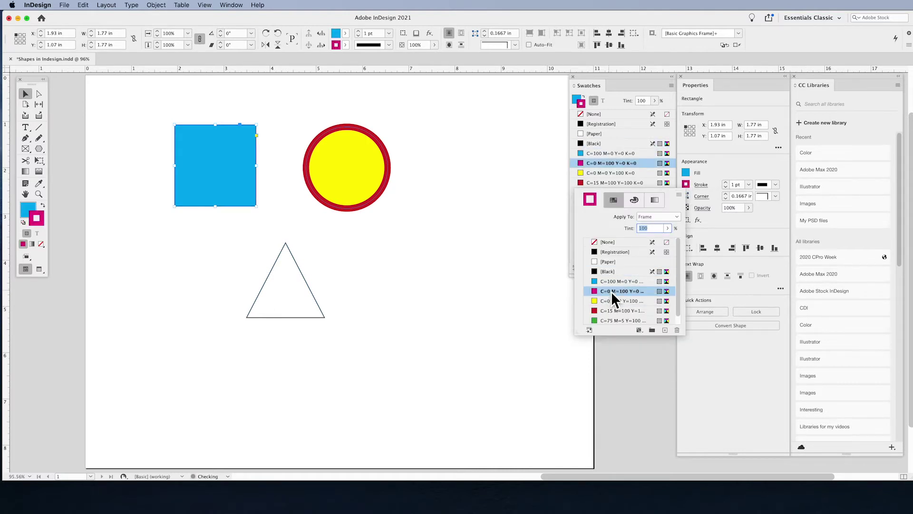
pyautogui.click(689, 184)
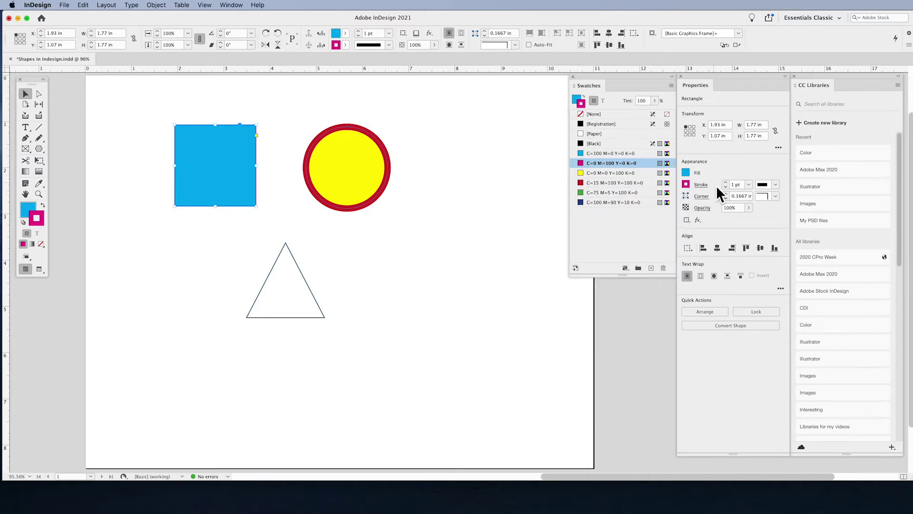
pyautogui.scroll(4, 729, 184)
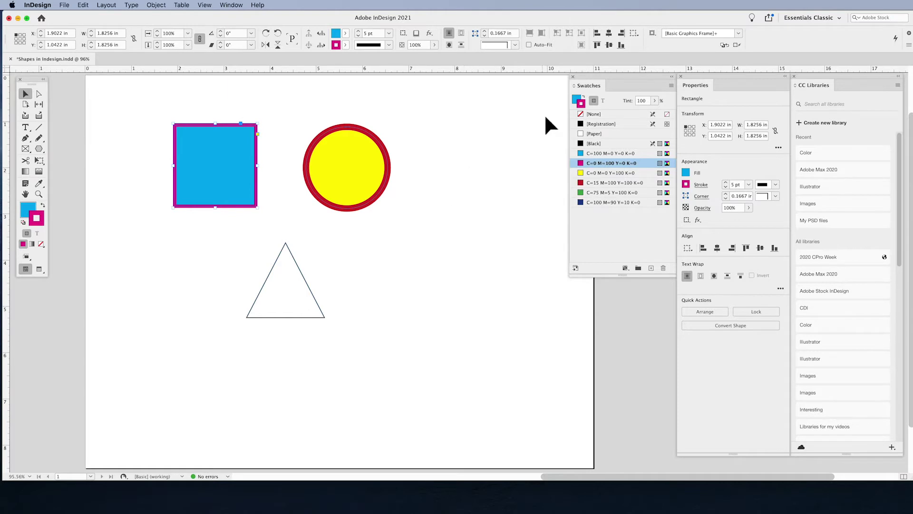
# Toggle the active colour attribute of the square between stroke and fill several times, ending on fill.
pyautogui.click(581, 104)
pyautogui.click(580, 98)
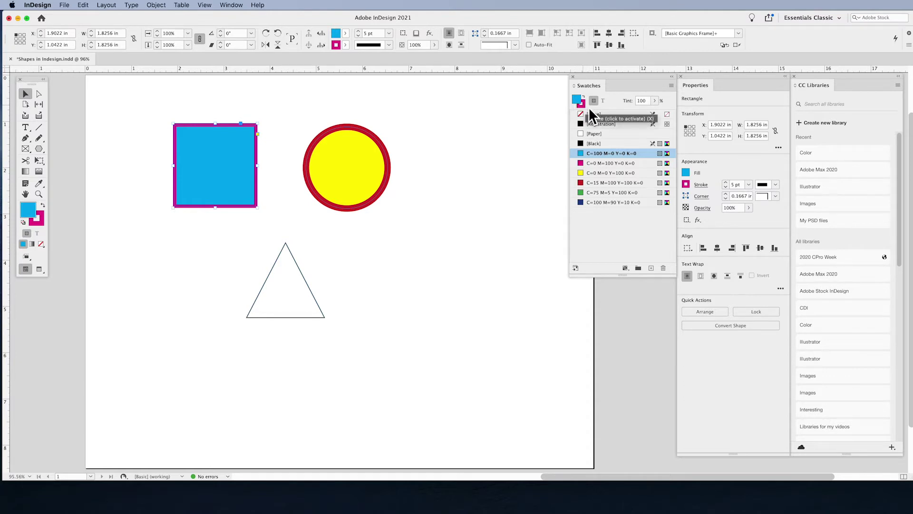
pyautogui.press('x')
pyautogui.press('x')
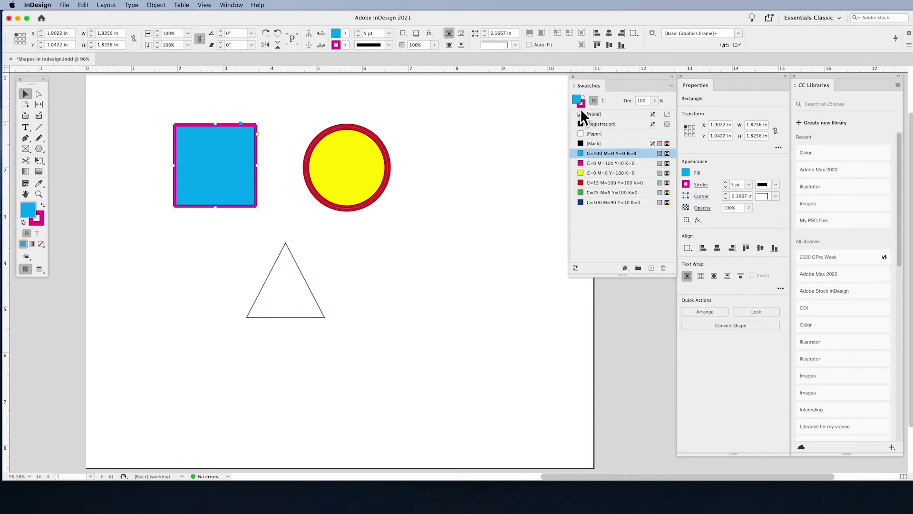
pyautogui.press('x')
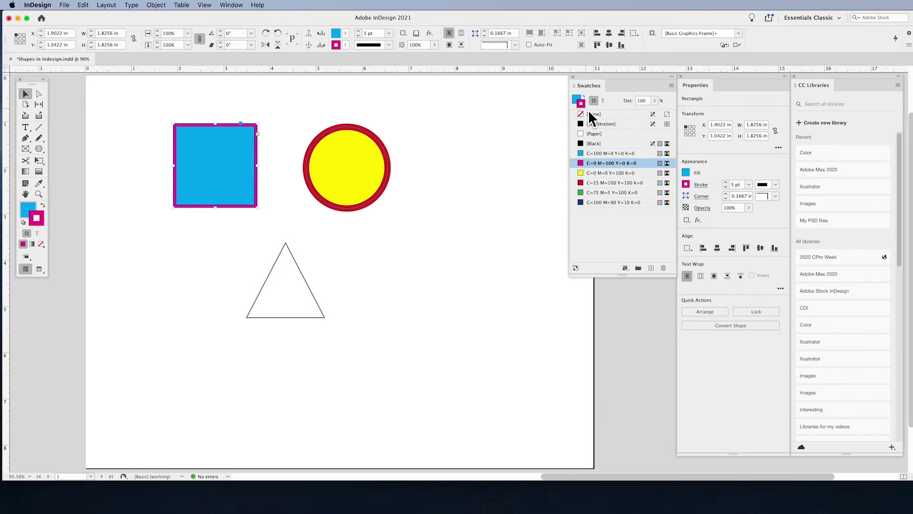
pyautogui.press('x')
pyautogui.press('x')
pyautogui.press('x')
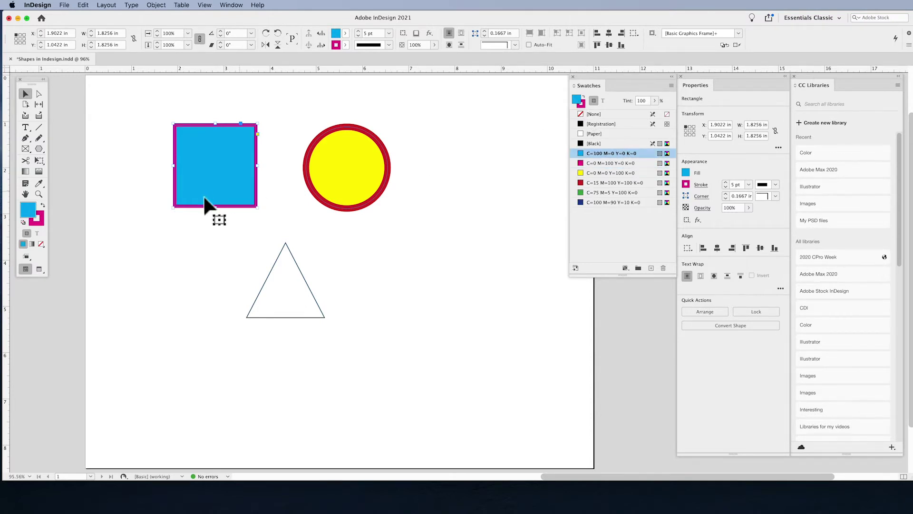
pyautogui.press('x')
pyautogui.press('x')
pyautogui.press('x')
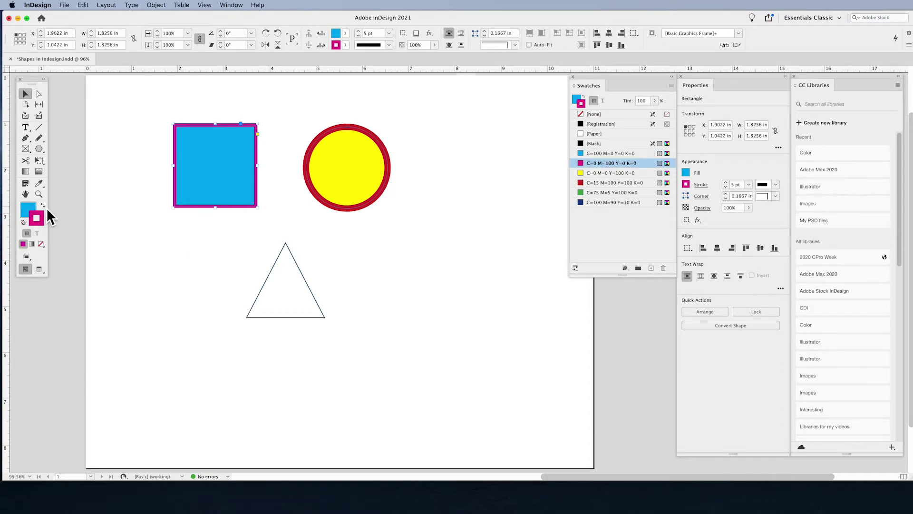
pyautogui.press('x')
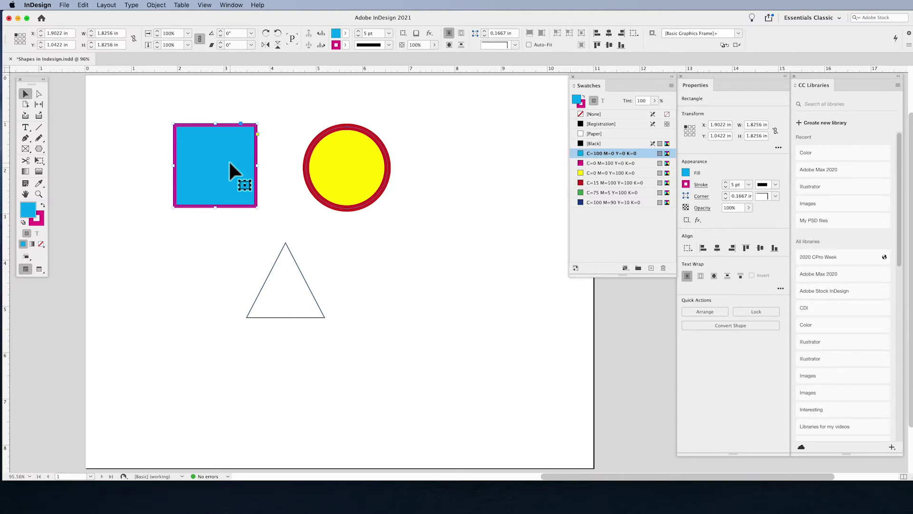
# Swap the square's fill and stroke colours.
pyautogui.hotkey('shift', 'x')
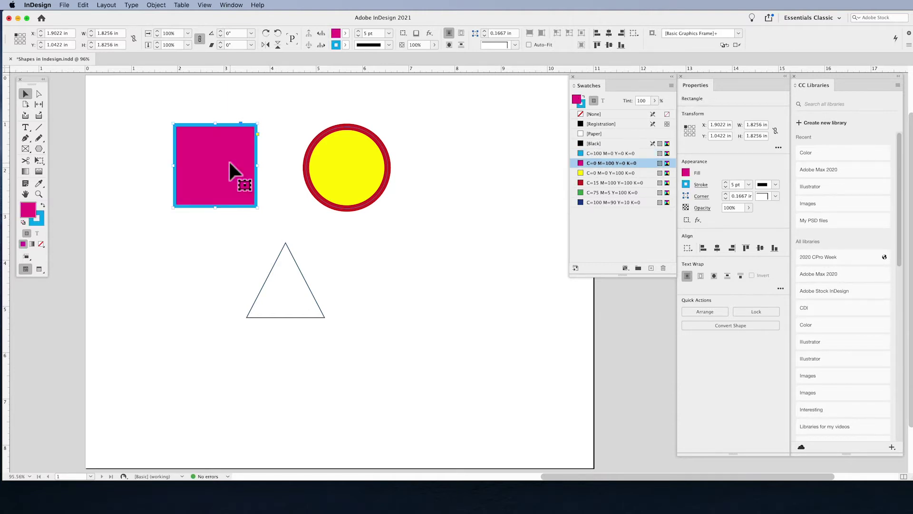
# Swap the square's colours back to a cyan fill with a magenta stroke and deselect it.
pyautogui.hotkey('shift', 'x')
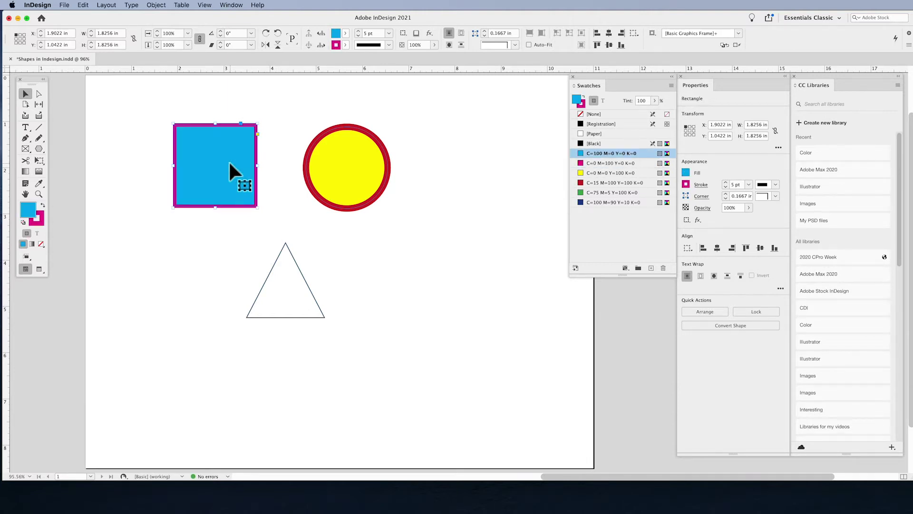
pyautogui.click(479, 157)
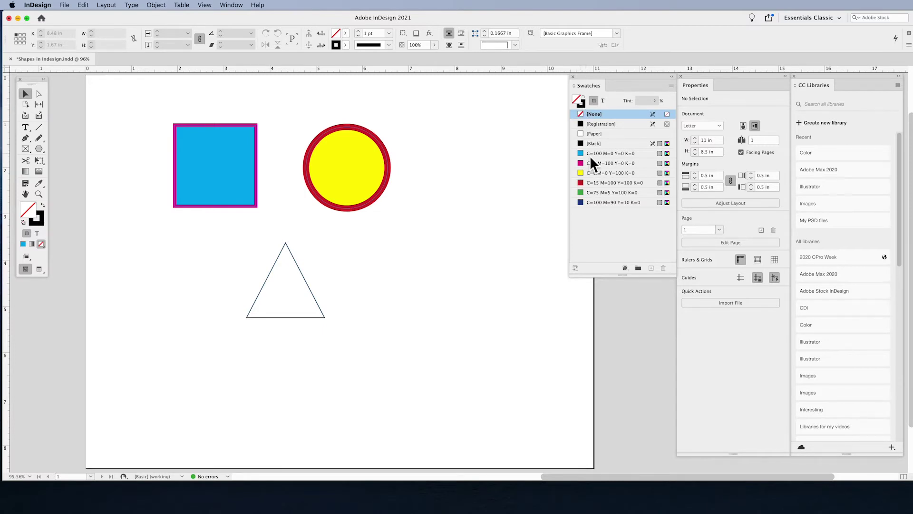
# Without selecting the circle, apply swatch C=75 M=5 Y=100 K=0 to its fill and C=100 M=0 Y=0 K=0 to its stroke.
pyautogui.moveTo(593, 195); pyautogui.dragTo(368, 186)
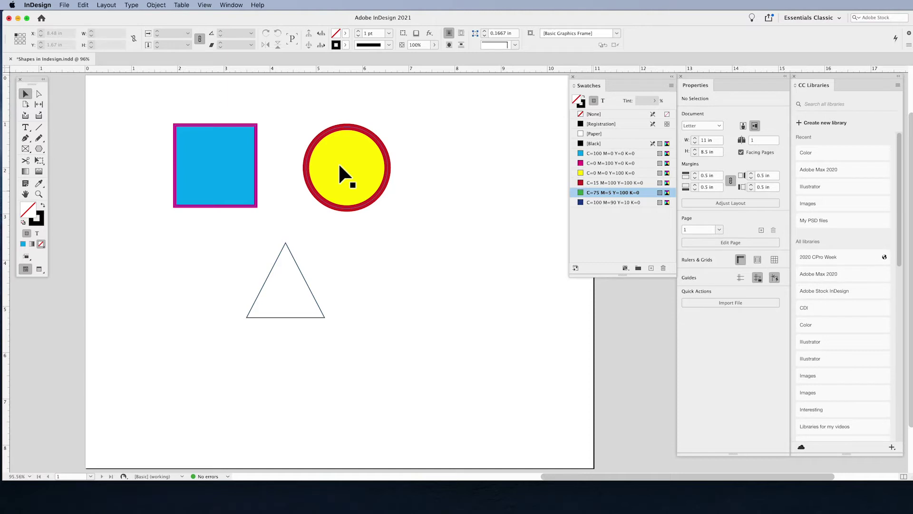
pyautogui.moveTo(338, 163); pyautogui.dragTo(338, 162)
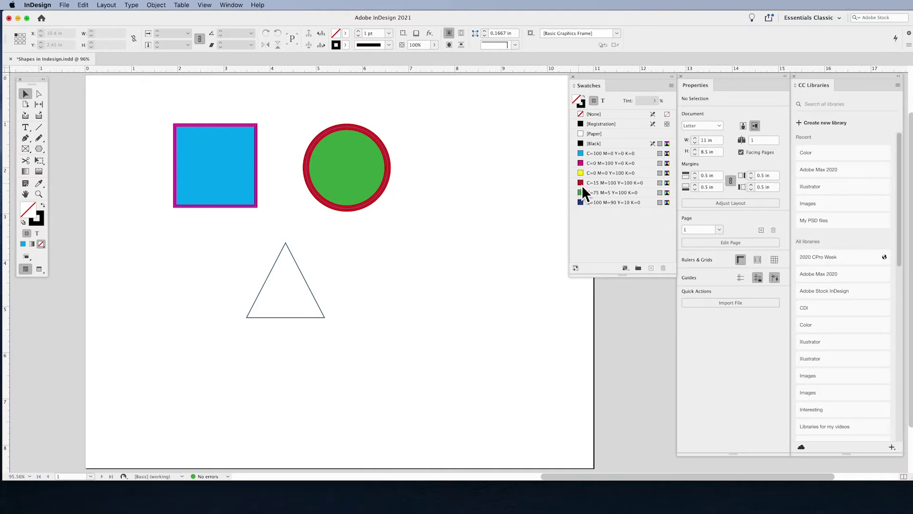
pyautogui.moveTo(592, 154); pyautogui.dragTo(397, 167)
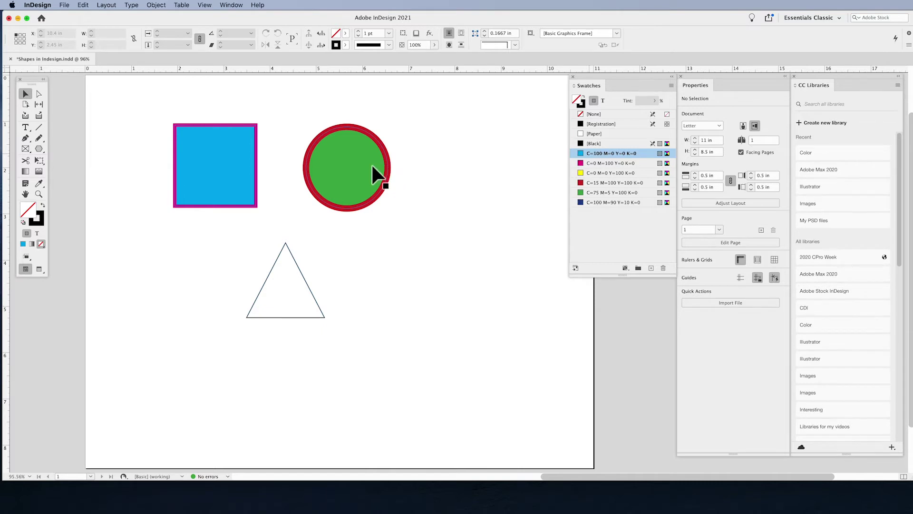
pyautogui.moveTo(388, 167); pyautogui.dragTo(388, 167)
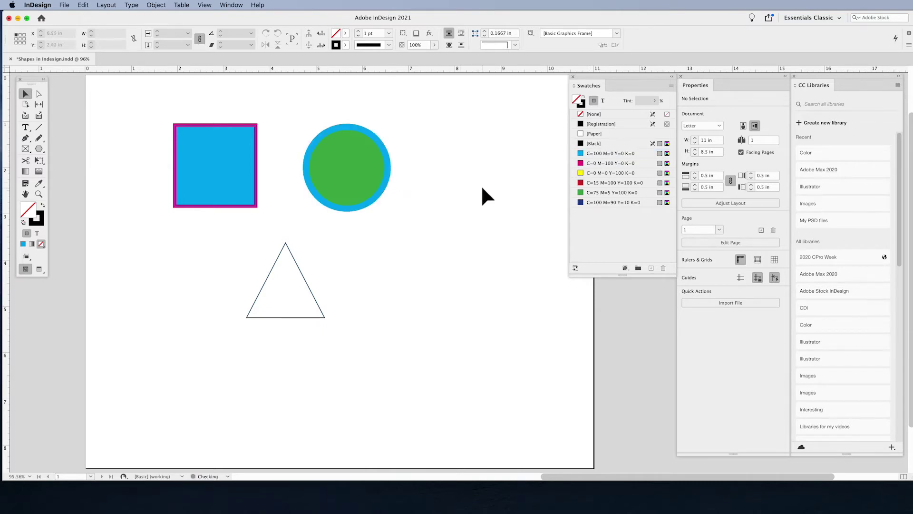
# Recolour the unselected circle with a C=0 M=0 Y=100 K=0 fill and a C=15 M=100 Y=100 K=0 stroke.
pyautogui.moveTo(602, 176); pyautogui.dragTo(388, 167)
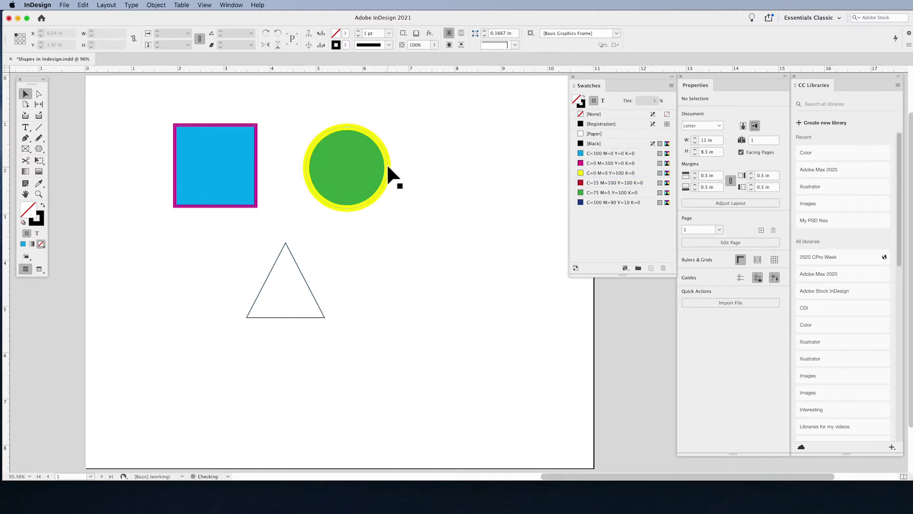
pyautogui.moveTo(597, 173); pyautogui.dragTo(375, 162)
pyautogui.moveTo(583, 183); pyautogui.dragTo(386, 163)
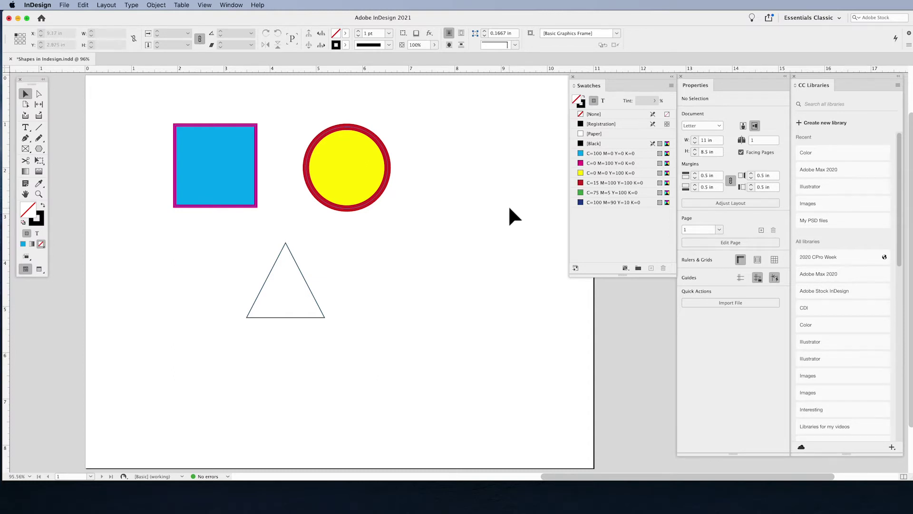
# Create a text frame about 2.53 by 1.46 in beside the triangle and fill it with placeholder text.
pyautogui.click(25, 127)
pyautogui.moveTo(377, 247); pyautogui.dragTo(495, 315)
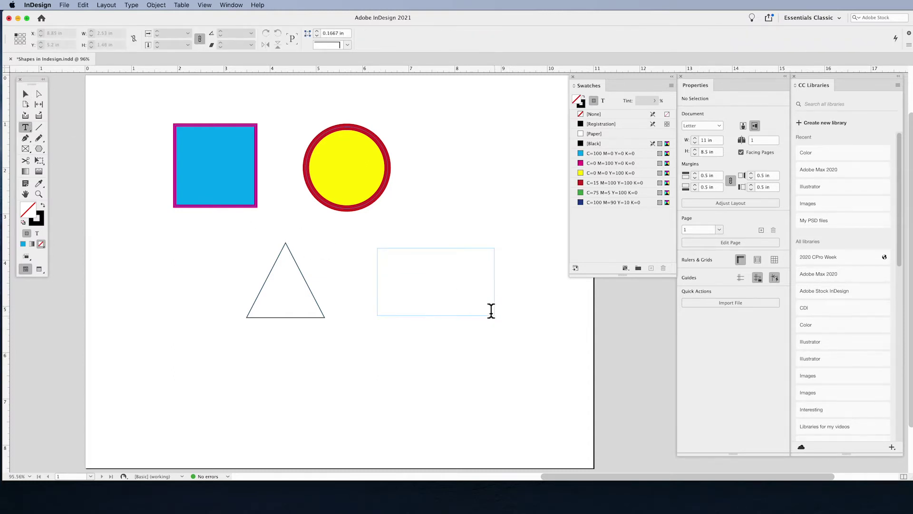
pyautogui.rightClick(457, 271)
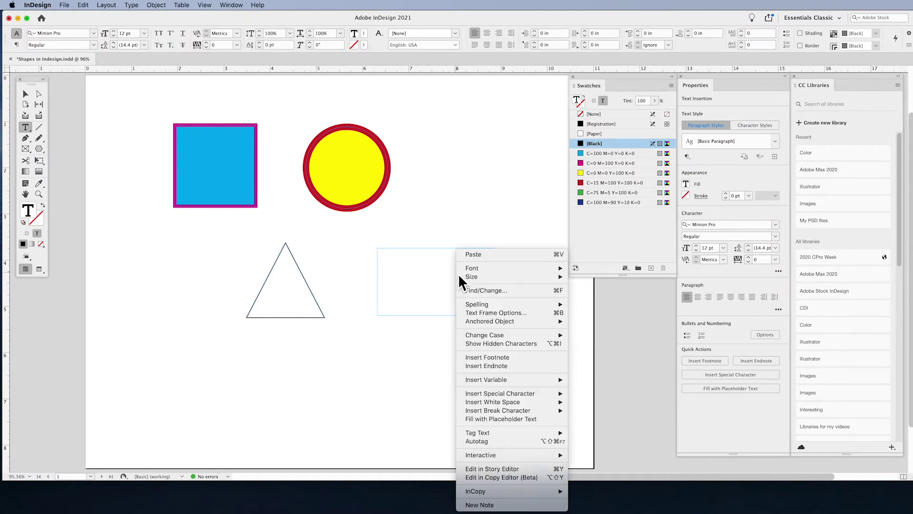
pyautogui.click(485, 418)
# Colour the first paragraph of the placeholder text with the magenta swatch C=0 M=100 Y=0 K=0.
pyautogui.moveTo(431, 278); pyautogui.dragTo(365, 254)
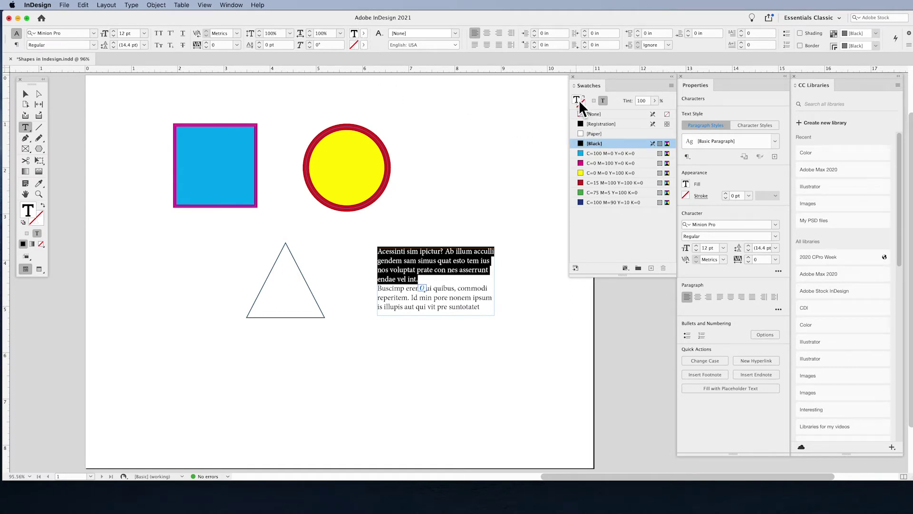
pyautogui.click(595, 164)
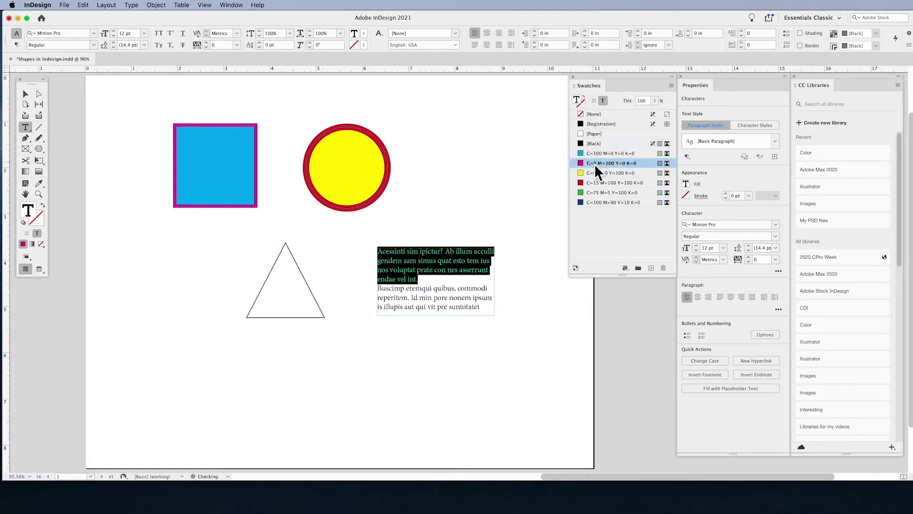
pyautogui.click(405, 267)
pyautogui.moveTo(421, 277); pyautogui.dragTo(367, 251)
# Select the text frame as an object and move it to about X 6.42 in, Y 3.7 in.
pyautogui.click(31, 95)
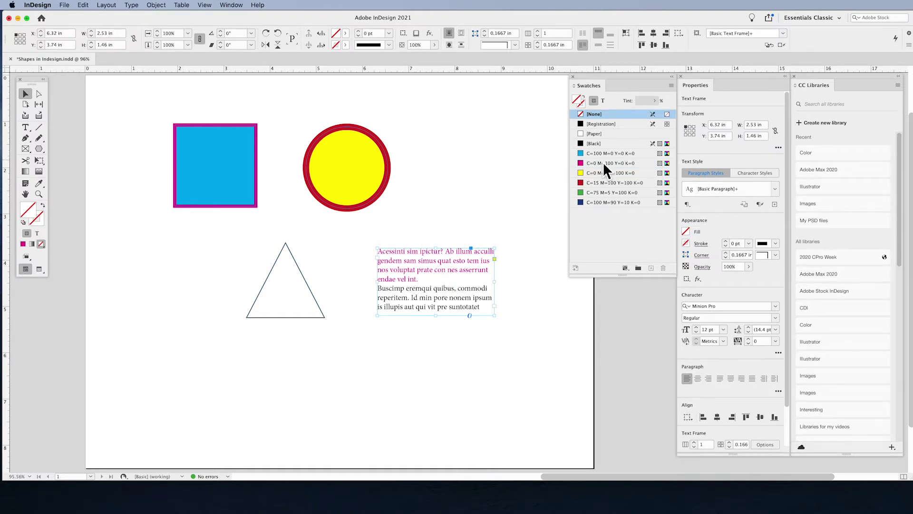
pyautogui.click(495, 220)
pyautogui.click(445, 265)
pyautogui.moveTo(404, 272); pyautogui.dragTo(407, 270)
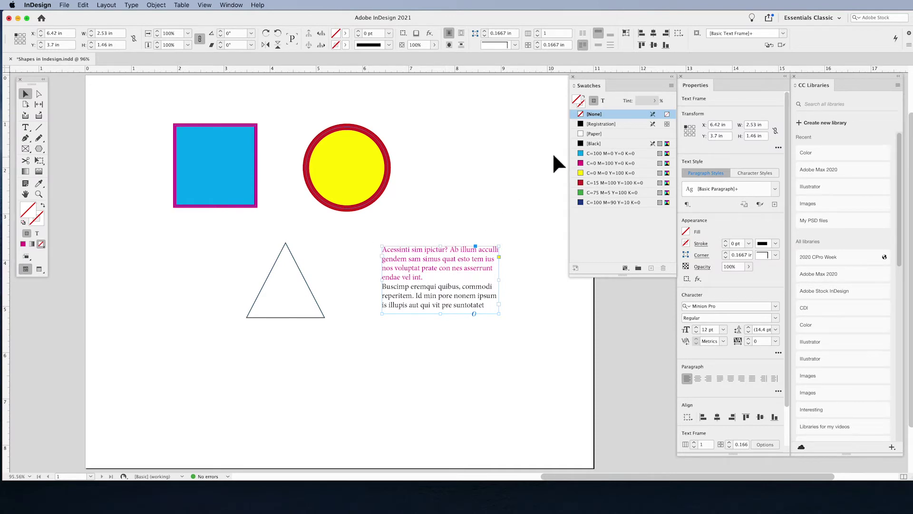
# Recolour all the text in the selected frame with the cyan, magenta, yellow and red swatches in turn, ending on C=75 M=5 Y=100 K=0.
pyautogui.click(594, 101)
pyautogui.click(603, 100)
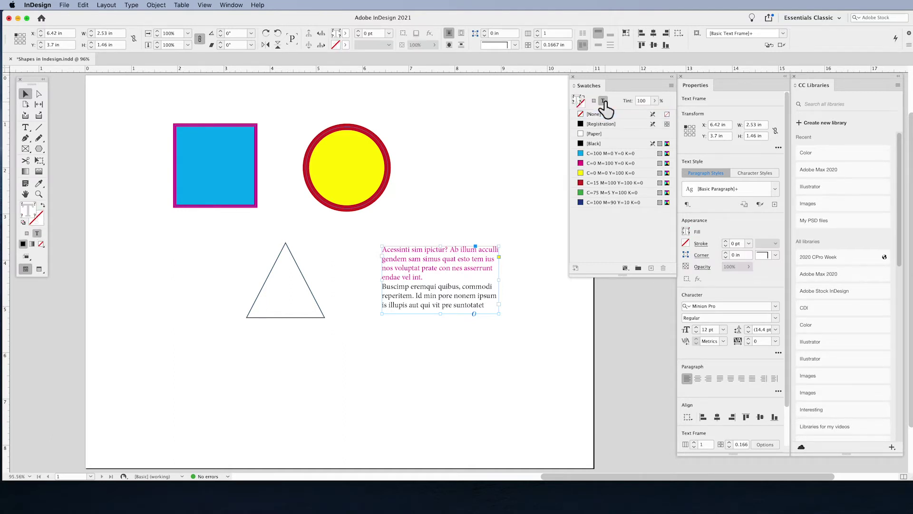
pyautogui.click(603, 153)
pyautogui.click(604, 167)
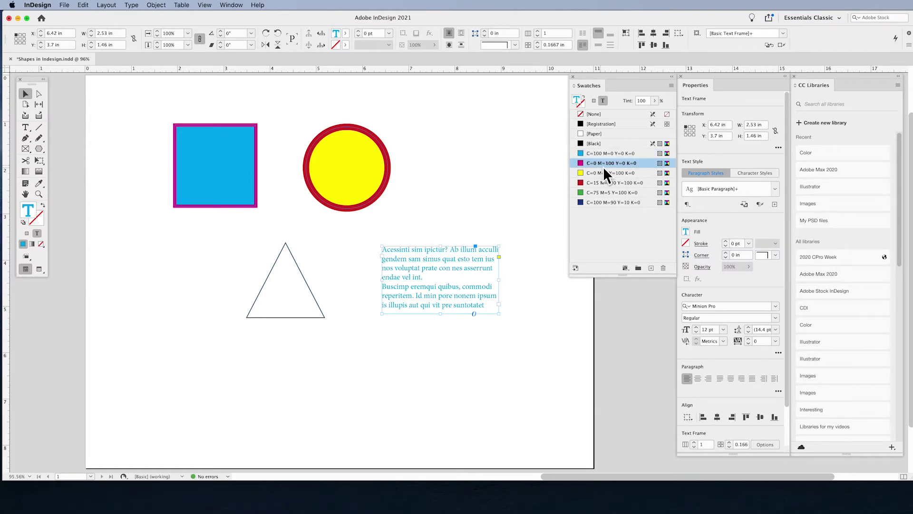
pyautogui.click(604, 176)
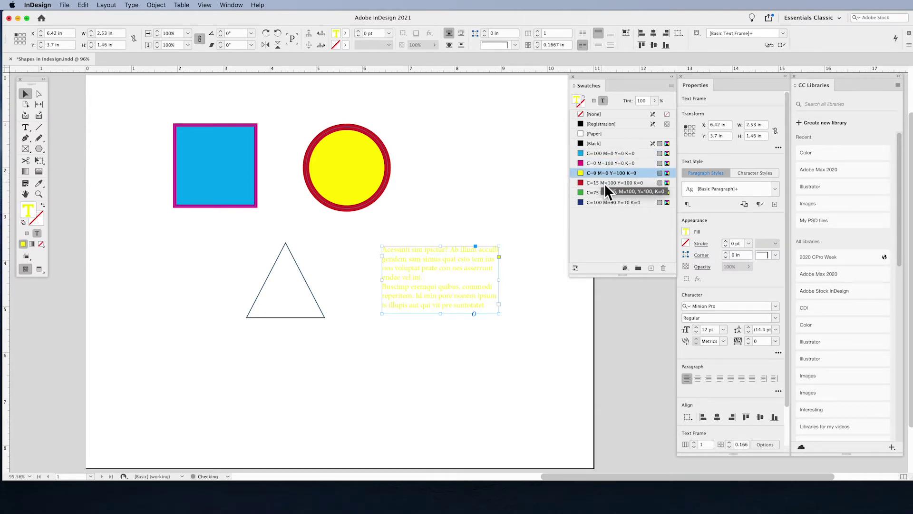
pyautogui.click(604, 184)
pyautogui.click(605, 192)
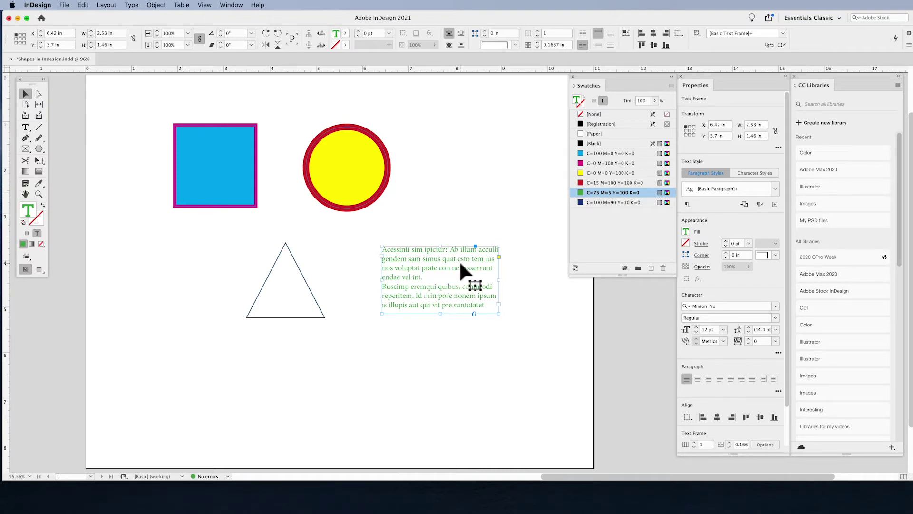
# Give the text frame itself a C=0 M=0 Y=100 K=0 fill and a 4 pt [Black] stroke.
pyautogui.click(593, 102)
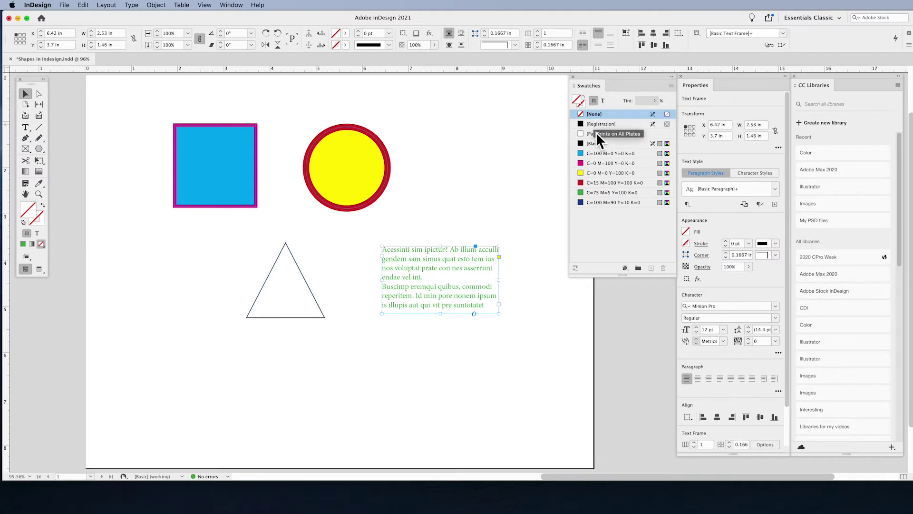
pyautogui.click(599, 173)
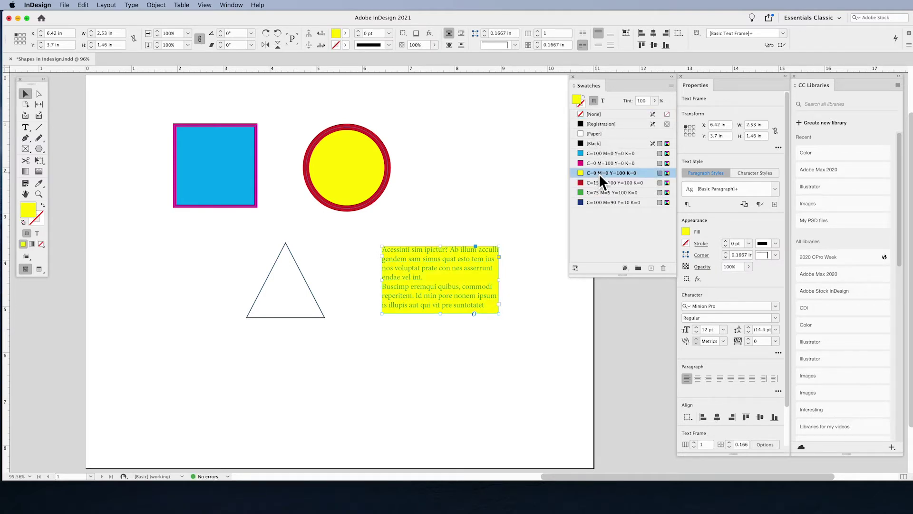
pyautogui.press('x')
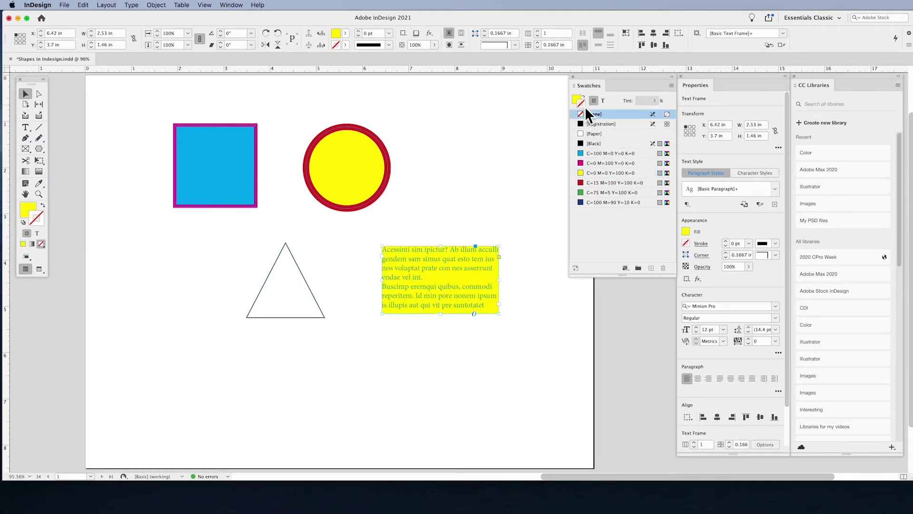
pyautogui.click(595, 143)
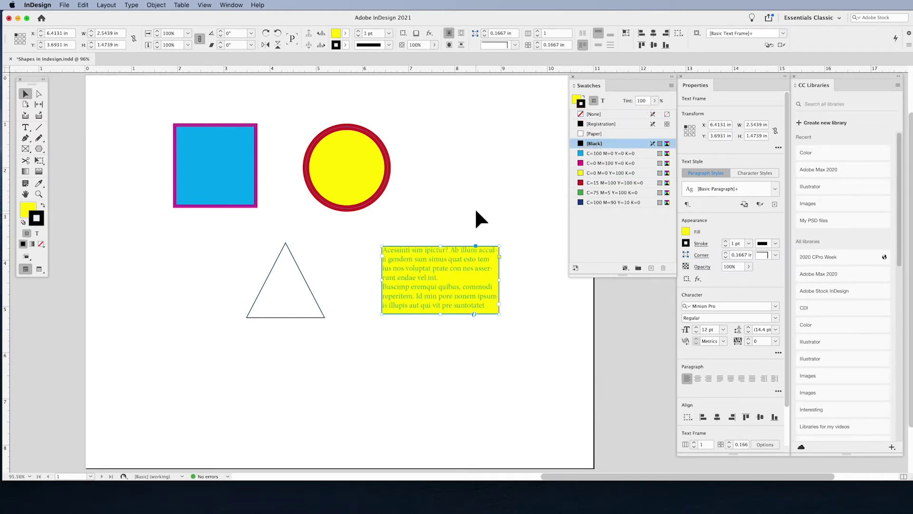
pyautogui.click(359, 33)
pyautogui.click(359, 33)
pyautogui.click(358, 33)
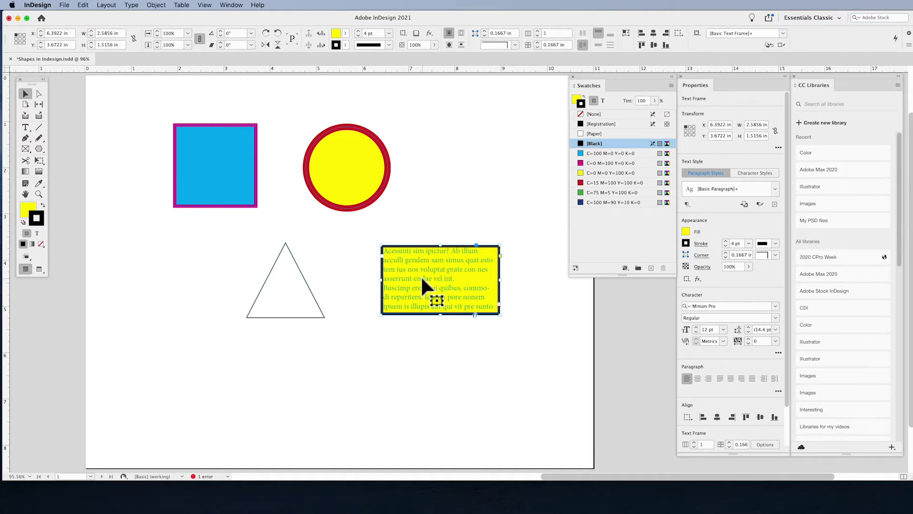
# Delete the text frame.
pyautogui.press('Delete')
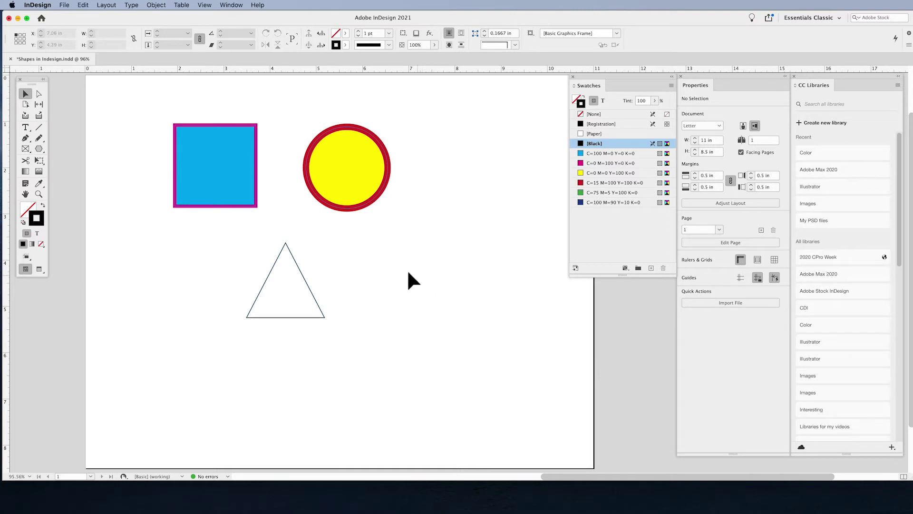
# Copy the circle's fill and stroke to the triangle and the square with the Eyedropper tool.
pyautogui.moveTo(255, 243); pyautogui.dragTo(300, 272)
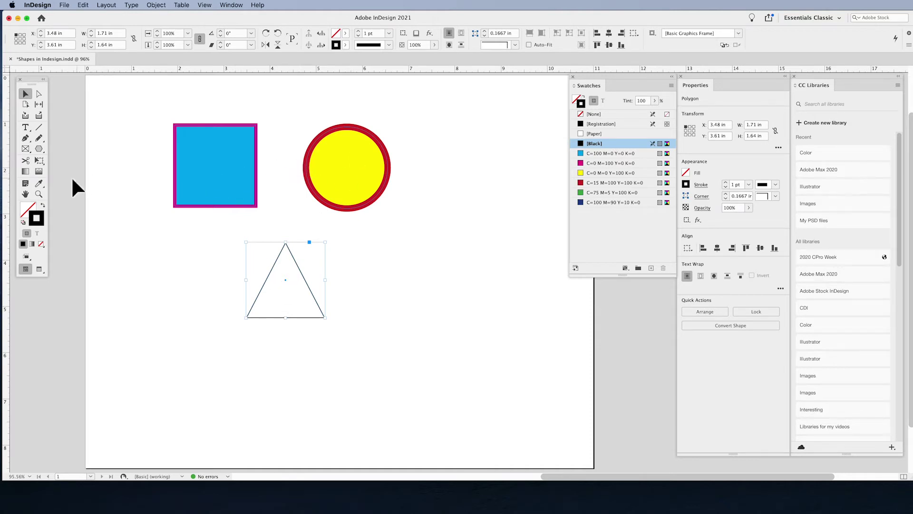
pyautogui.click(38, 184)
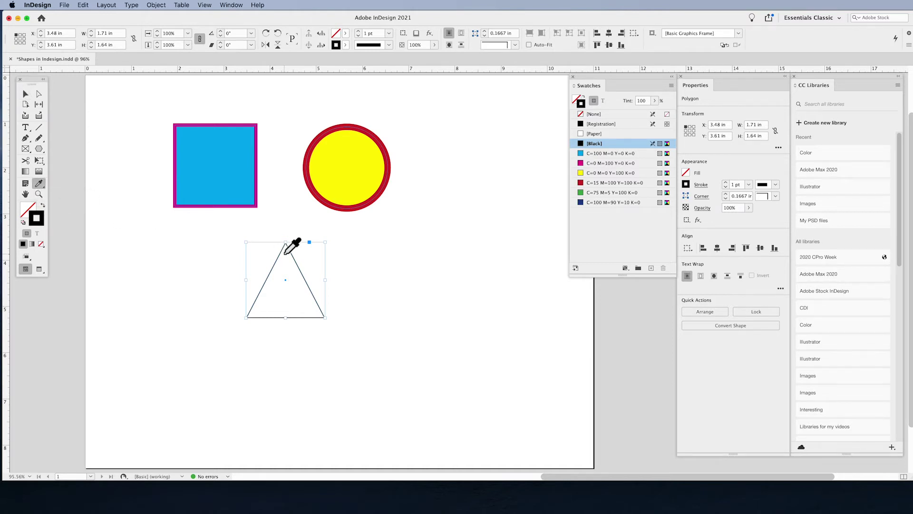
pyautogui.click(351, 159)
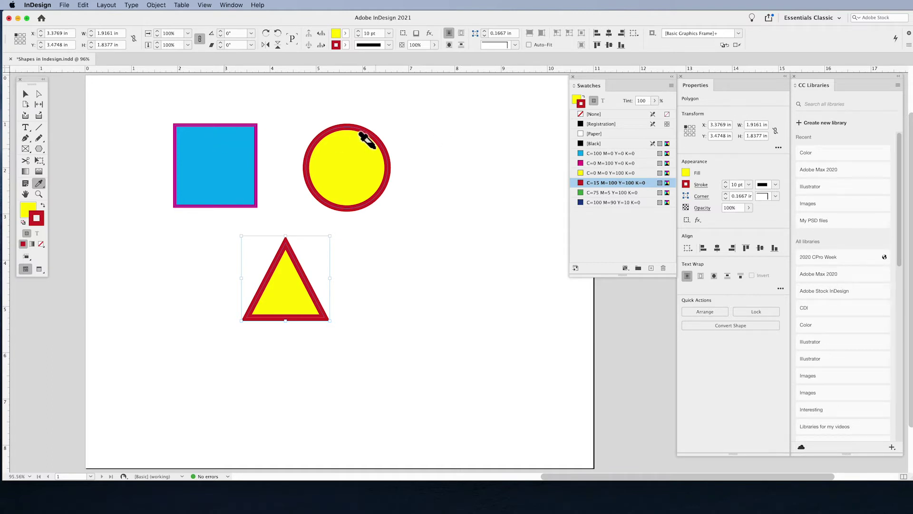
pyautogui.click(214, 155)
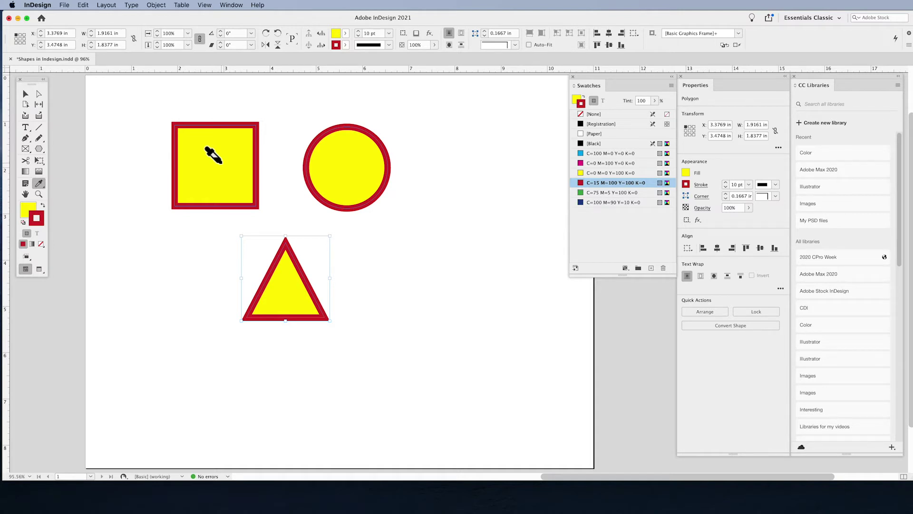
# Review which attributes the Eyedropper tool copies, including the details of its Object Settings.
pyautogui.doubleClick(41, 186)
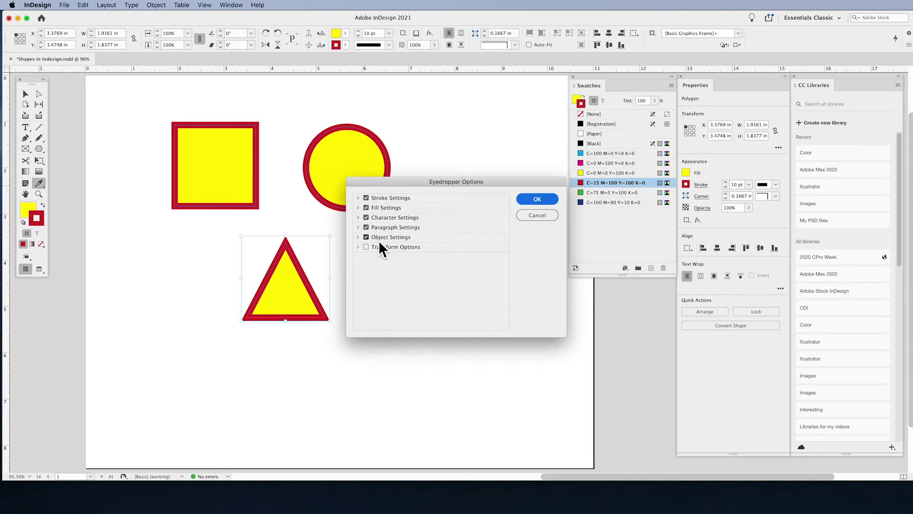
pyautogui.click(358, 237)
pyautogui.click(358, 238)
pyautogui.click(534, 200)
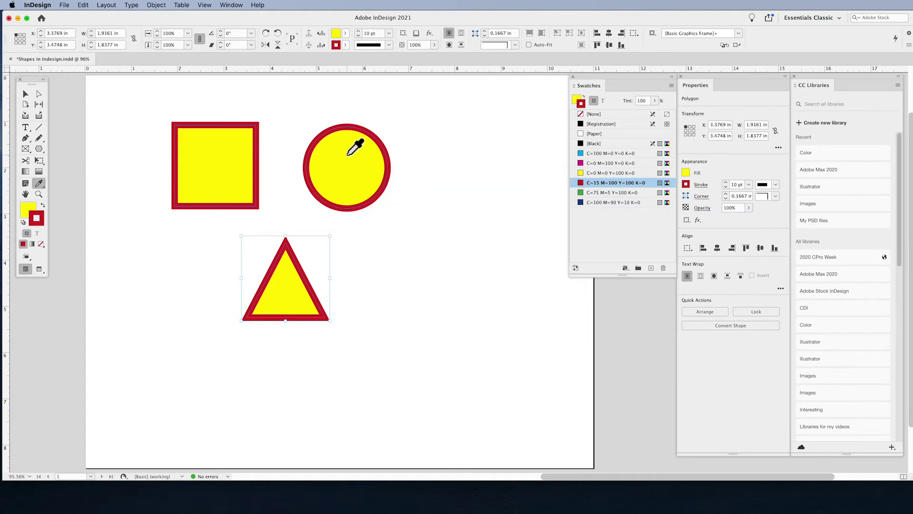
# Change the circle's fill to the green swatch C=75 M=5 Y=100 K=0 and deselect it.
pyautogui.click(28, 95)
pyautogui.click(185, 106)
pyautogui.click(363, 183)
pyautogui.moveTo(584, 193); pyautogui.dragTo(374, 162)
pyautogui.click(491, 165)
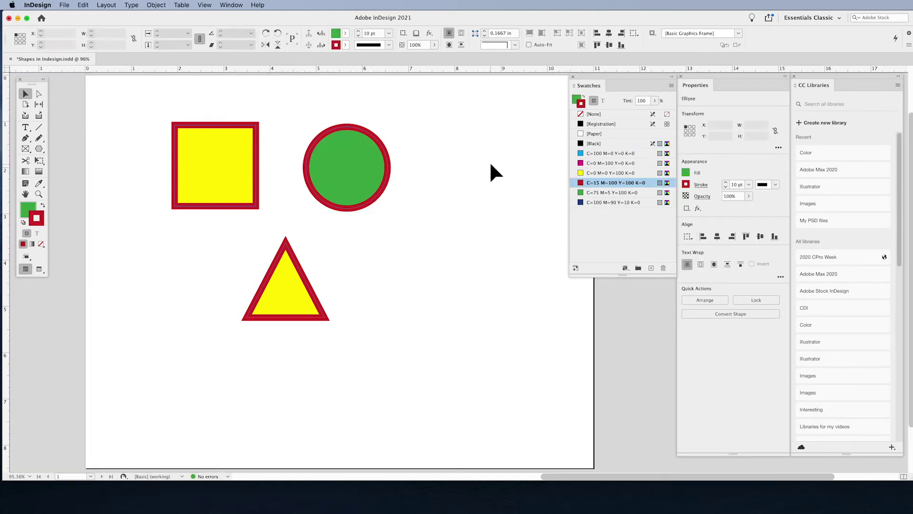
# Select the triangle and copy the circle's green fill and red stroke to it with the Eyedropper tool.
pyautogui.click(276, 307)
pyautogui.press('i')
pyautogui.click(360, 159)
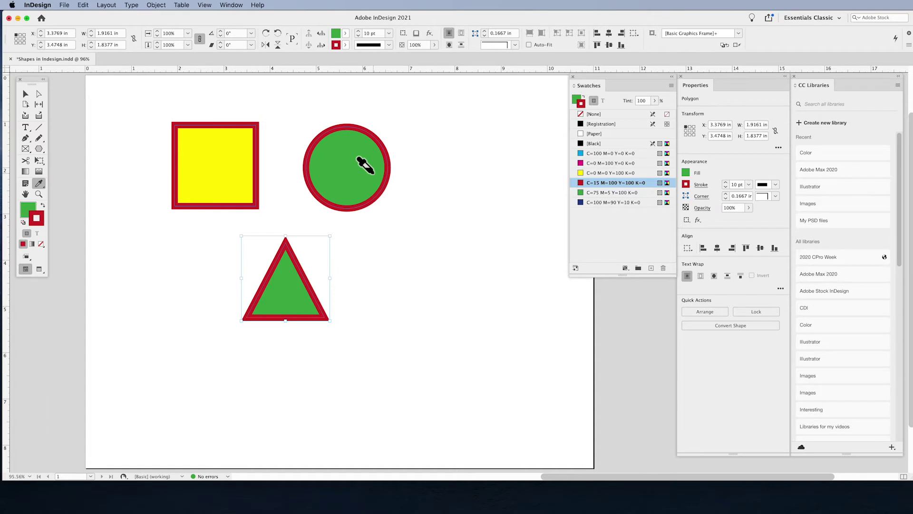
# Sample the square's yellow fill and red stroke for the triangle, apply them to the circle, and return to the Selection tool.
pyautogui.click(237, 153)
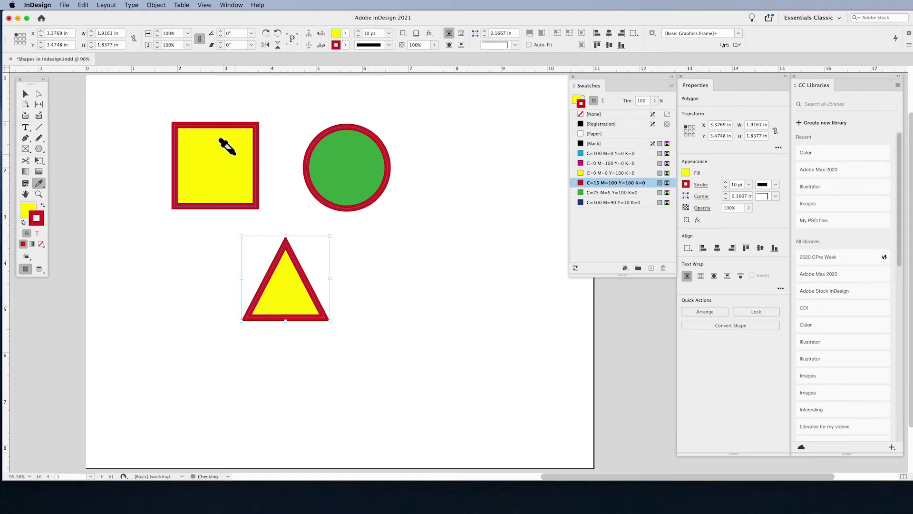
pyautogui.click(337, 159)
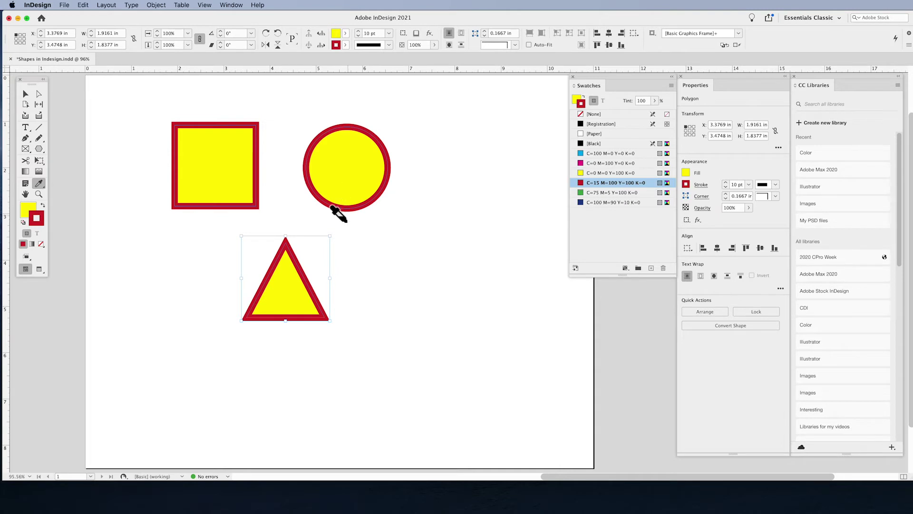
pyautogui.click(26, 94)
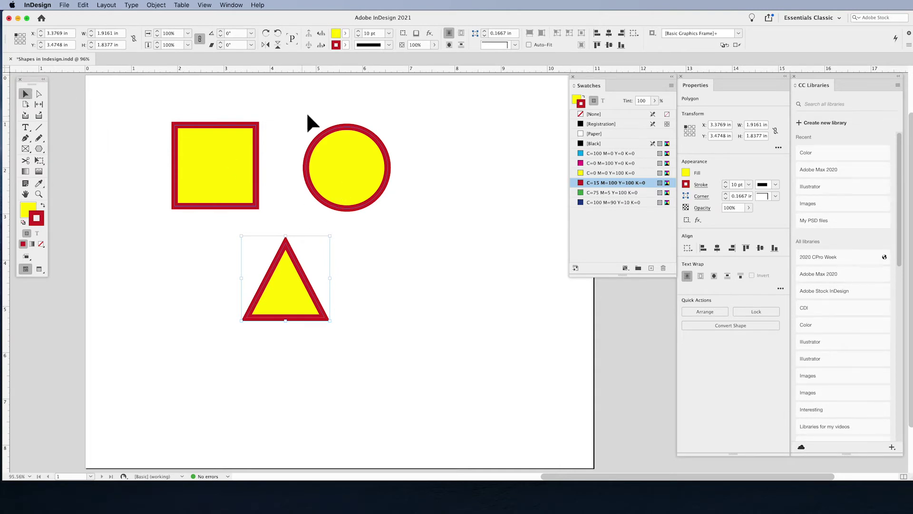
# With nothing selected, create a new process CMYK colour swatch with C=55 M=4 Y=27 K=17.
pyautogui.click(440, 94)
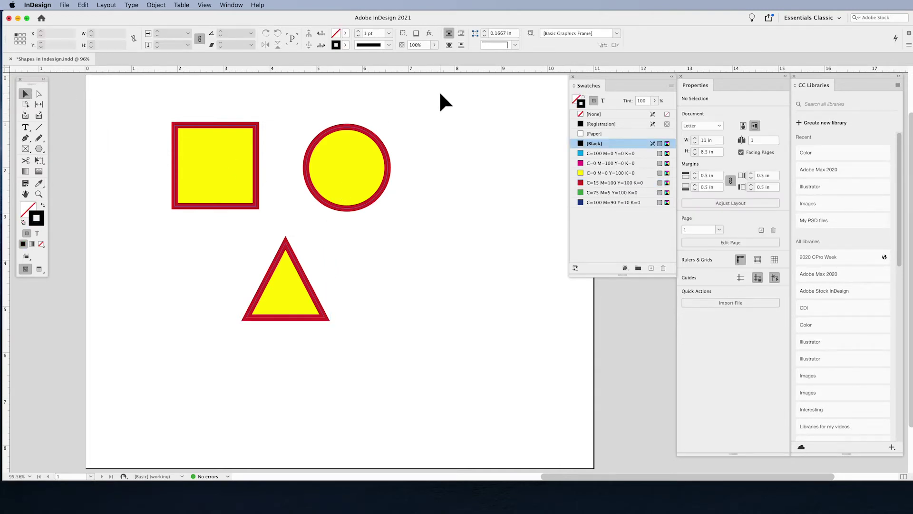
pyautogui.click(344, 168)
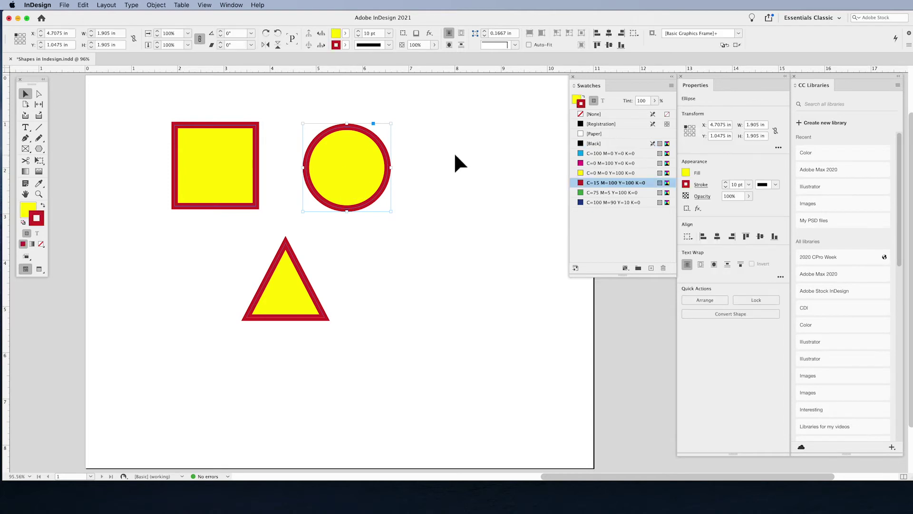
pyautogui.click(455, 155)
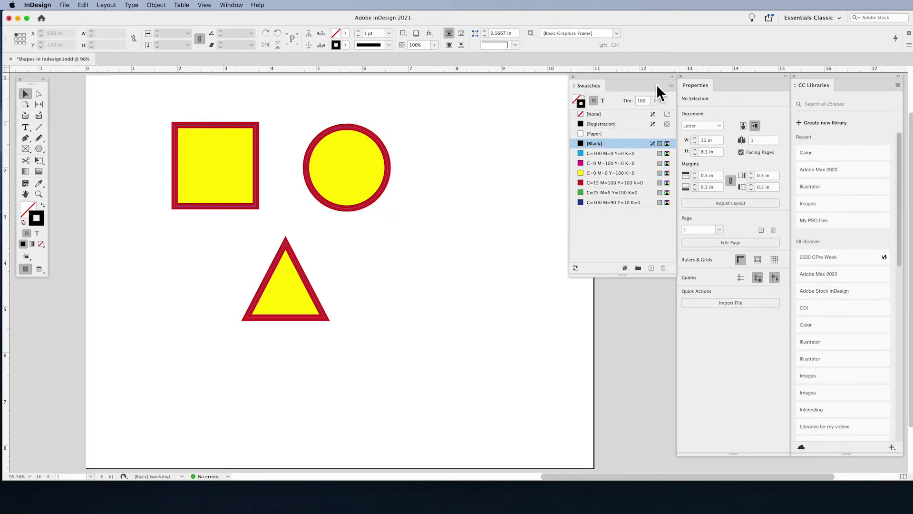
pyautogui.click(671, 87)
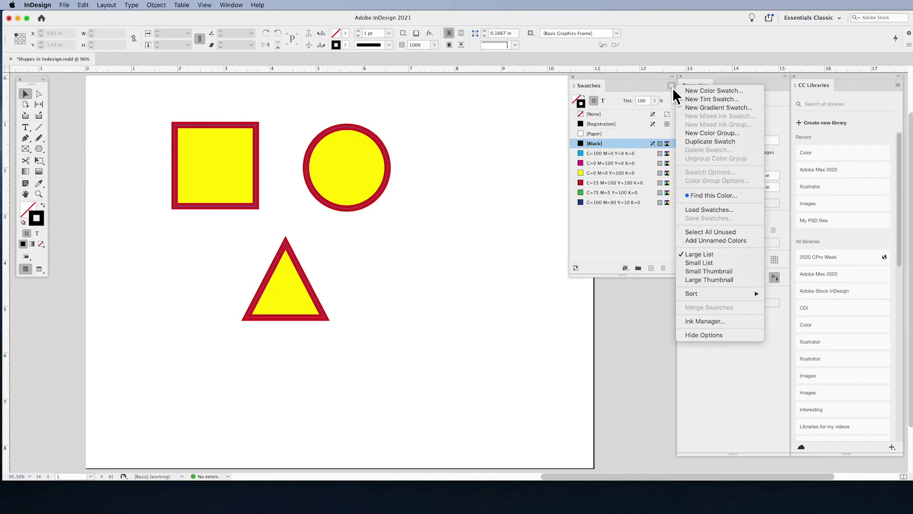
pyautogui.click(696, 92)
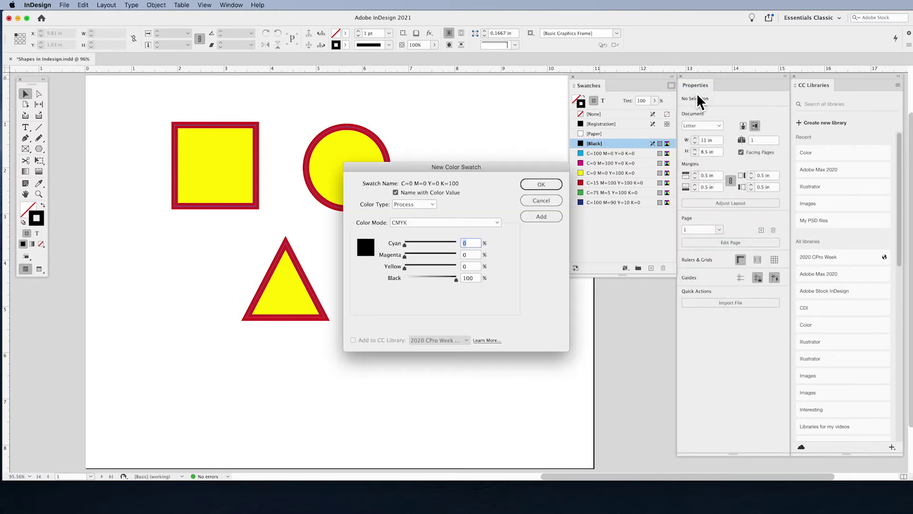
pyautogui.moveTo(432, 169); pyautogui.dragTo(429, 107)
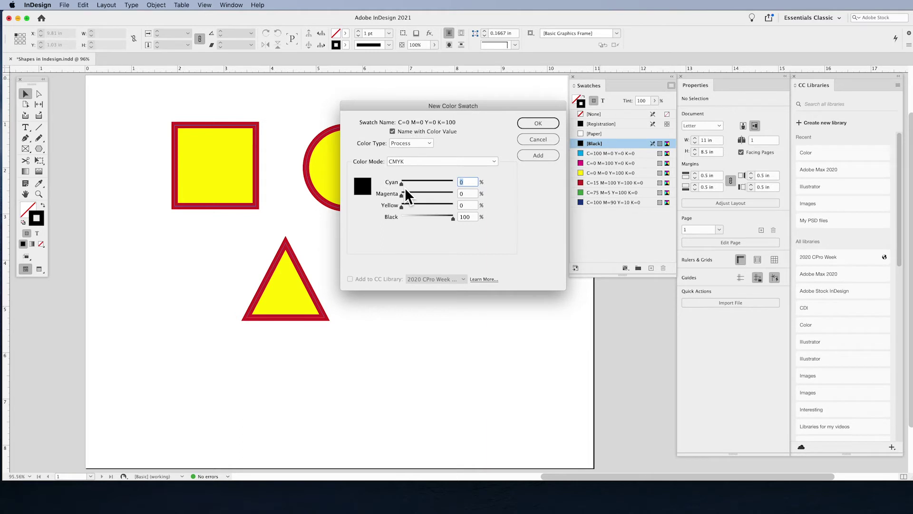
pyautogui.moveTo(451, 220); pyautogui.dragTo(418, 207)
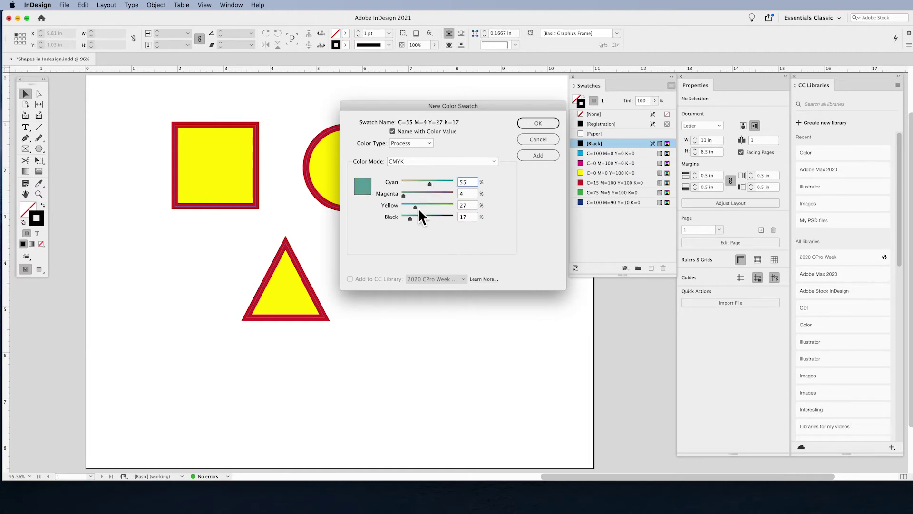
pyautogui.click(538, 155)
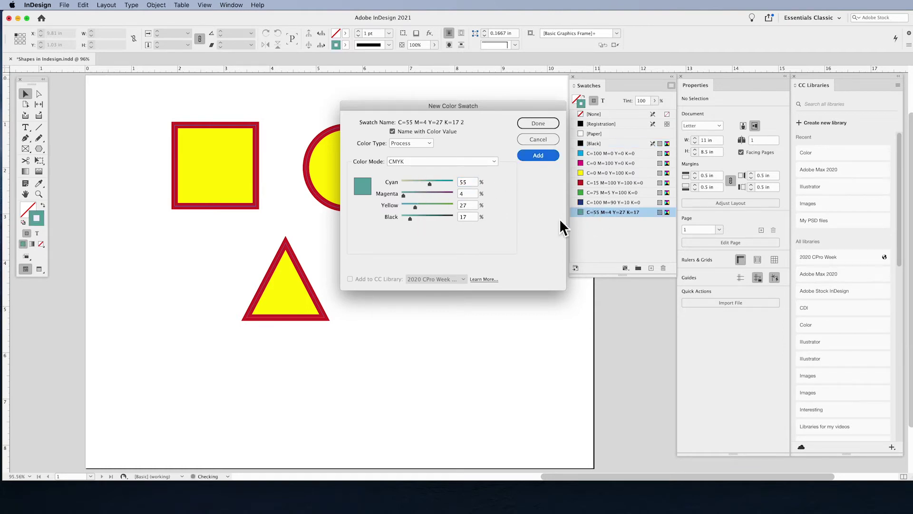
# Add five more CMYK swatches, 11/4/27/17, 11/4/74/17, 11/65/74/17, 53/65/74/17 and 53/65/9/0, and finish creating swatches.
pyautogui.moveTo(430, 184); pyautogui.dragTo(401, 219)
pyautogui.click(536, 156)
pyautogui.click(528, 161)
pyautogui.click(532, 160)
pyautogui.click(531, 157)
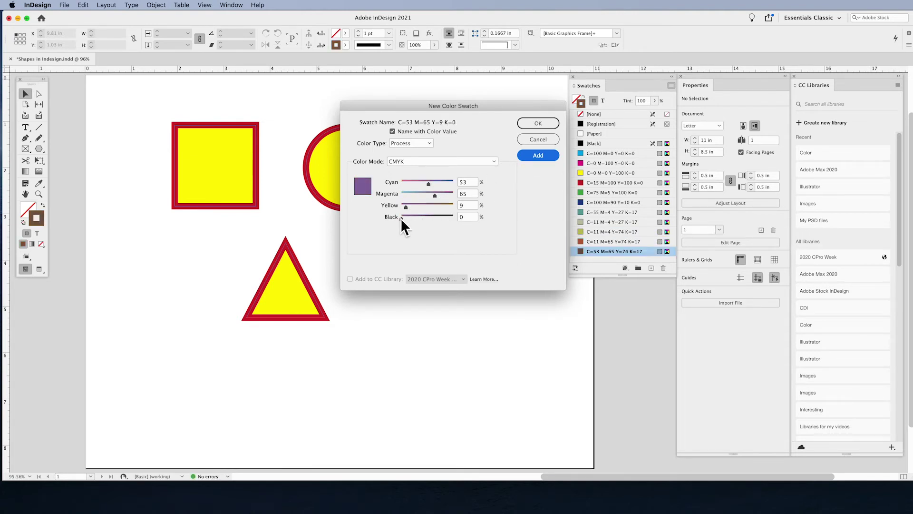
pyautogui.click(533, 155)
pyautogui.click(543, 126)
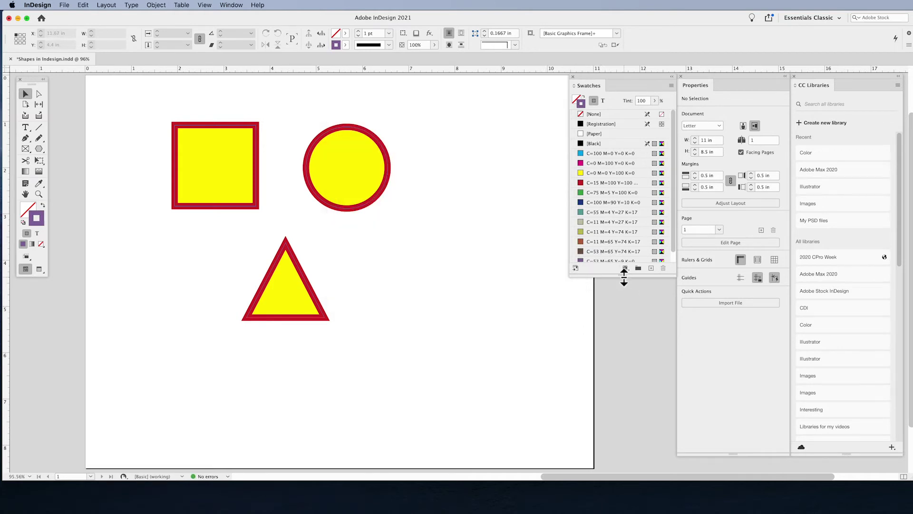
pyautogui.moveTo(624, 276); pyautogui.dragTo(625, 302)
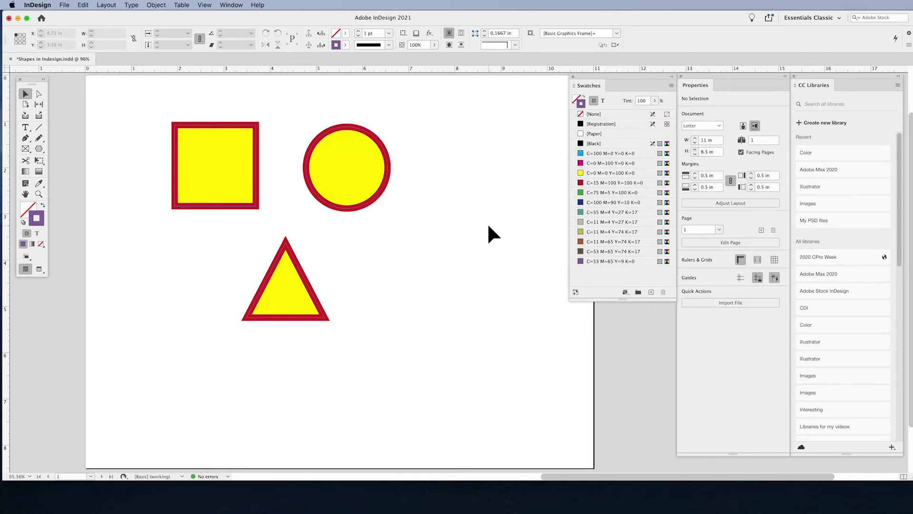
# Apply the purple swatch C=53 M=65 Y=9 K=0 as the fill of the circle and the triangle.
pyautogui.click(345, 180)
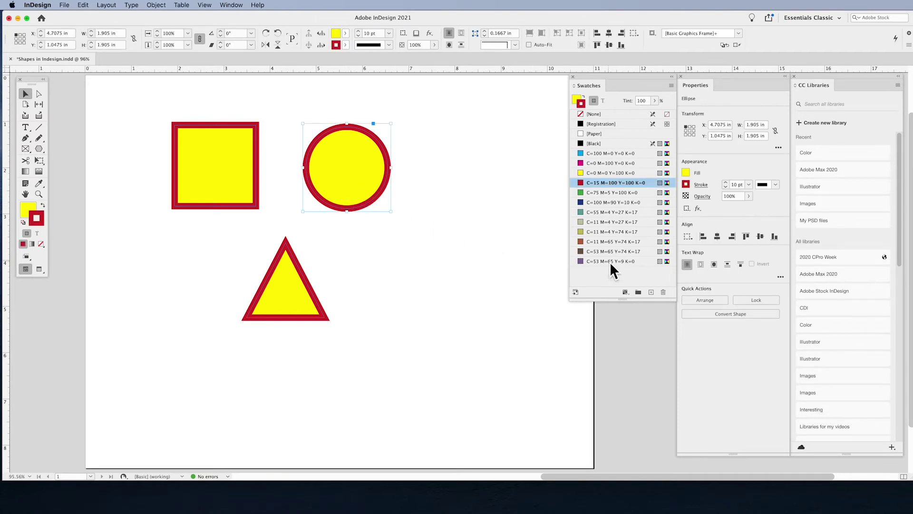
pyautogui.moveTo(609, 262); pyautogui.dragTo(357, 173)
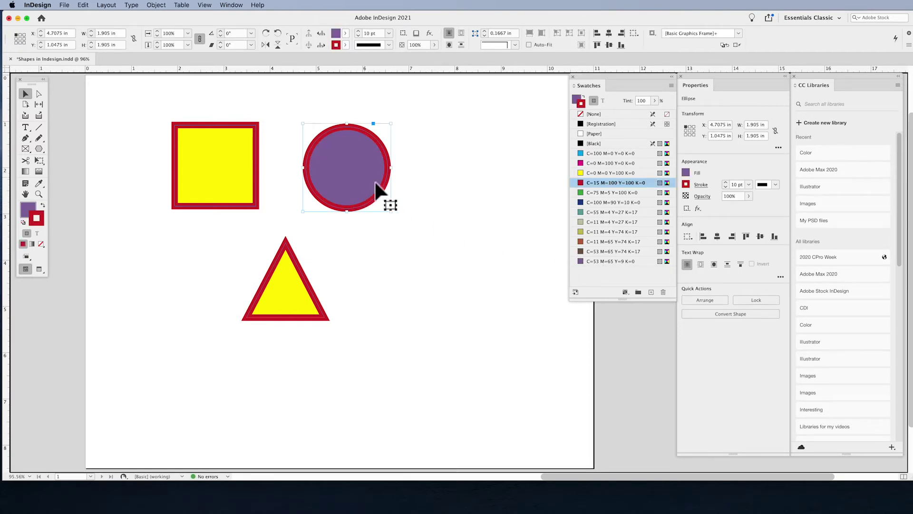
pyautogui.moveTo(273, 298); pyautogui.dragTo(274, 298)
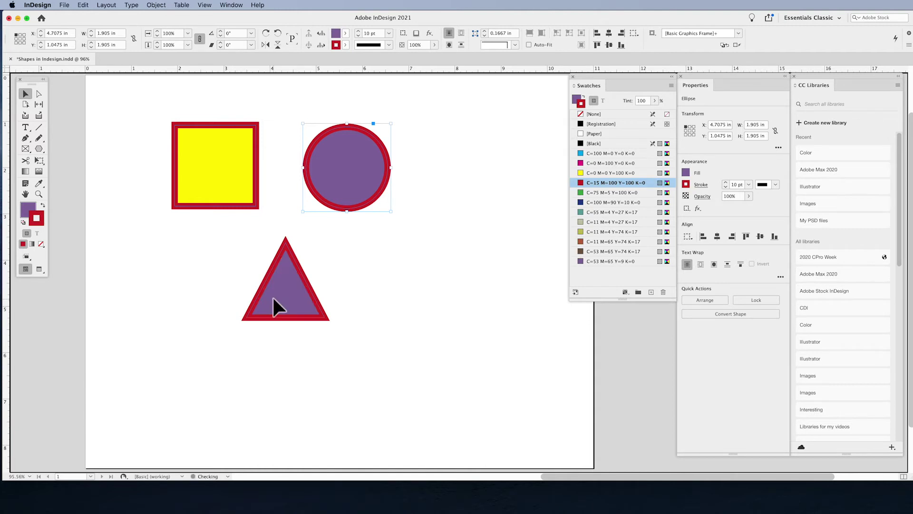
pyautogui.click(394, 262)
# Set the tint of the circle's purple fill to 50% and deselect the circle.
pyautogui.click(356, 195)
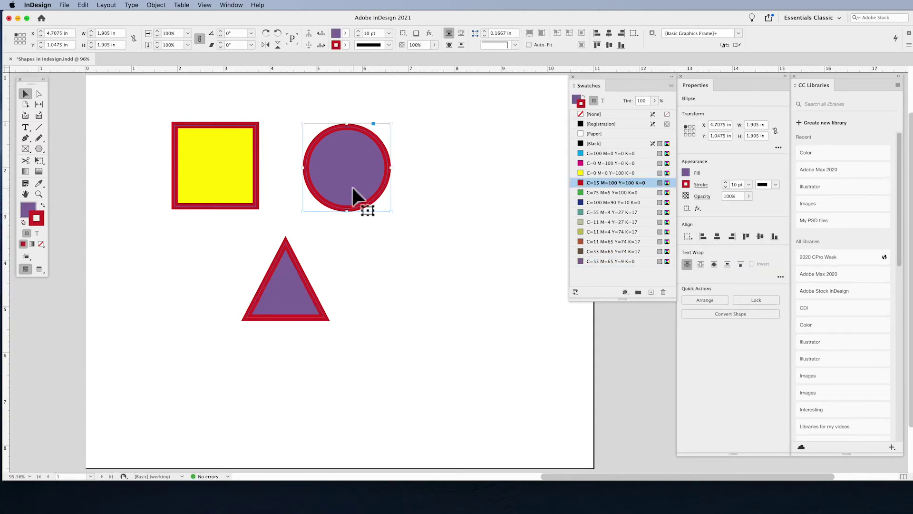
pyautogui.click(577, 99)
pyautogui.click(656, 101)
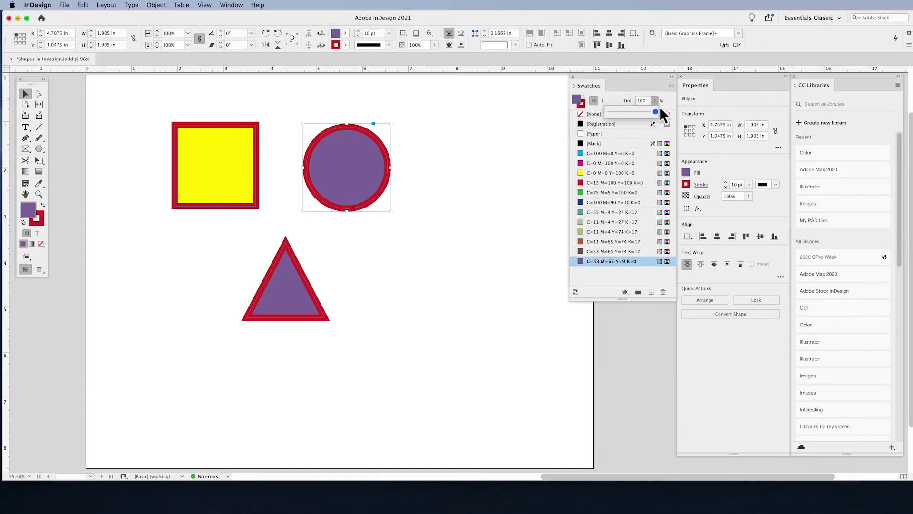
pyautogui.moveTo(658, 112); pyautogui.dragTo(633, 112)
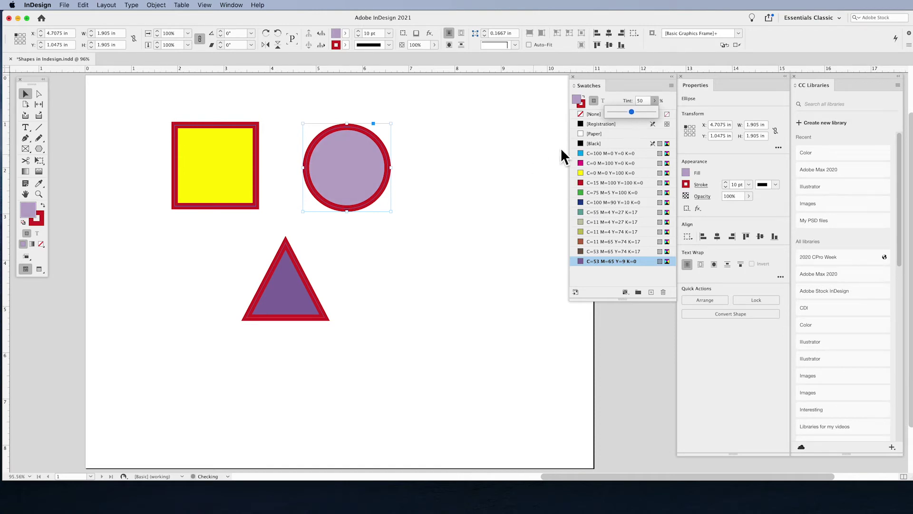
pyautogui.click(468, 262)
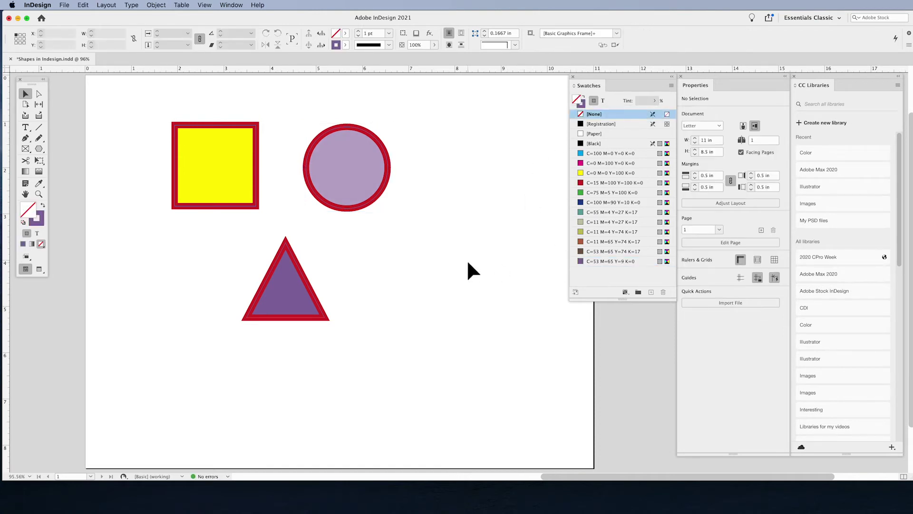
# With nothing selected, edit the purple swatch C=53 M=65 Y=9 K=0 to set its magenta to 12%.
pyautogui.click(358, 195)
pyautogui.click(310, 296)
pyautogui.click(381, 272)
pyautogui.doubleClick(598, 261)
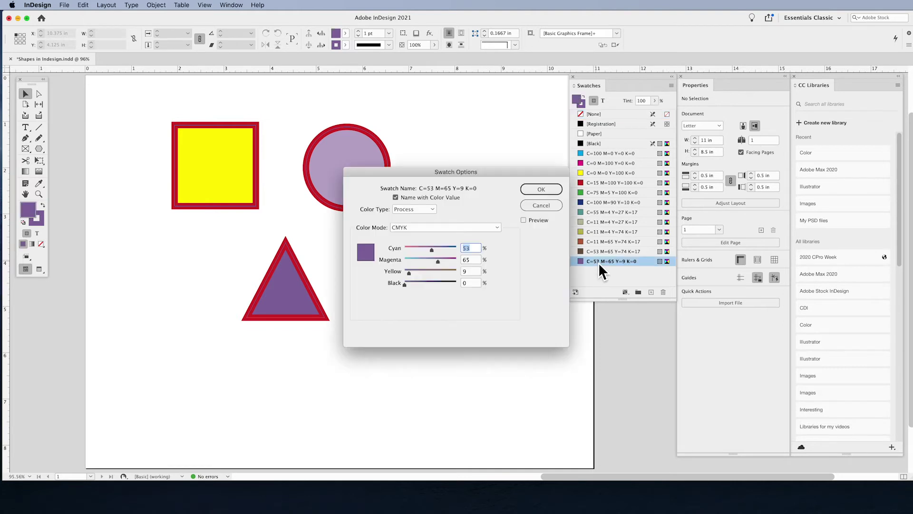
pyautogui.moveTo(478, 175); pyautogui.dragTo(543, 174)
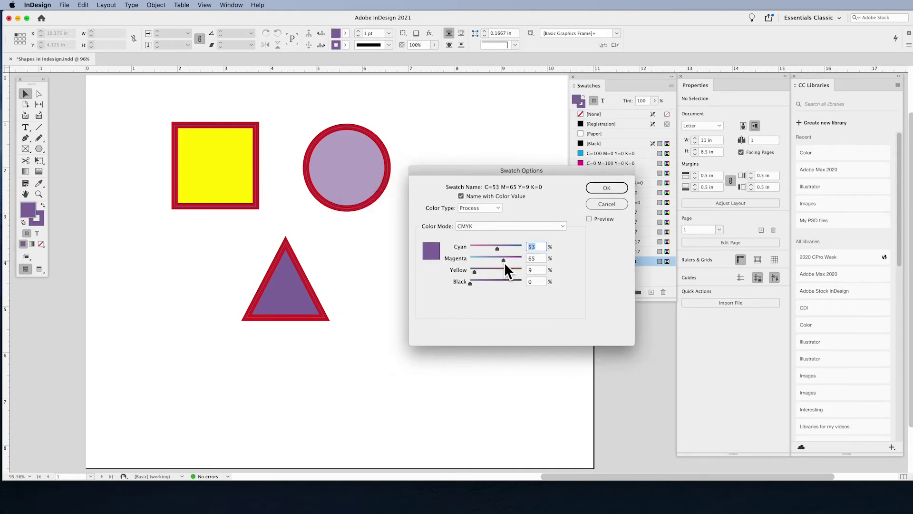
pyautogui.moveTo(505, 265); pyautogui.dragTo(479, 264)
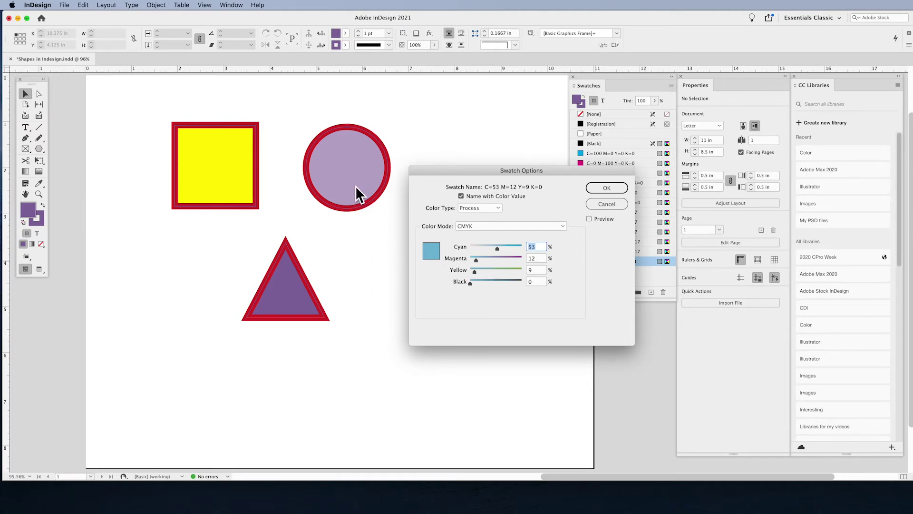
pyautogui.click(606, 188)
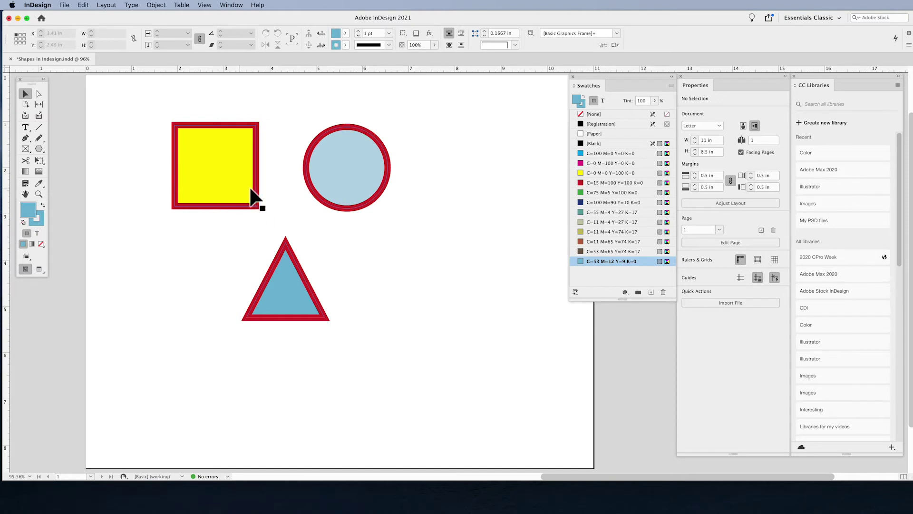
# Edit the yellow swatch C=0 M=0 Y=100 K=0 to 32% magenta and the red swatch C=15 M=100 Y=100 K=0 to 47% magenta.
pyautogui.doubleClick(632, 172)
pyautogui.moveTo(476, 261); pyautogui.dragTo(487, 263)
pyautogui.click(609, 190)
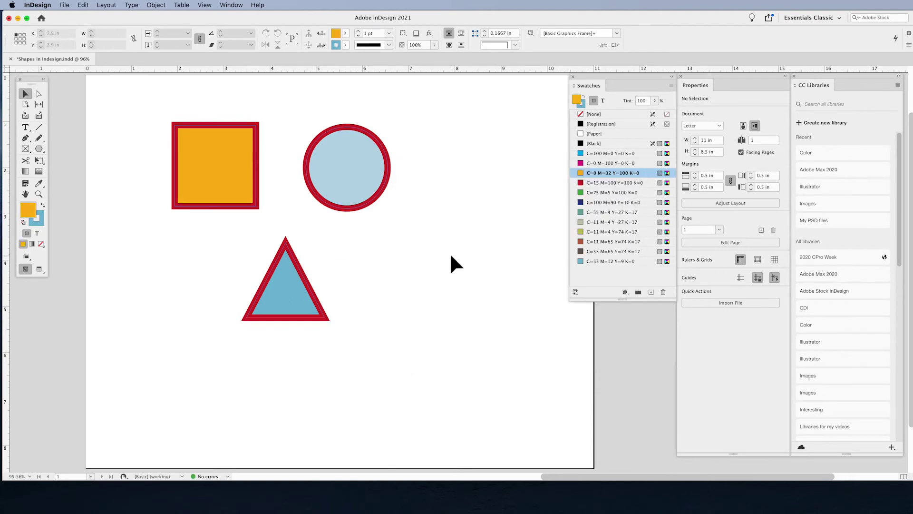
pyautogui.doubleClick(631, 183)
pyautogui.moveTo(521, 260); pyautogui.dragTo(496, 261)
pyautogui.click(608, 188)
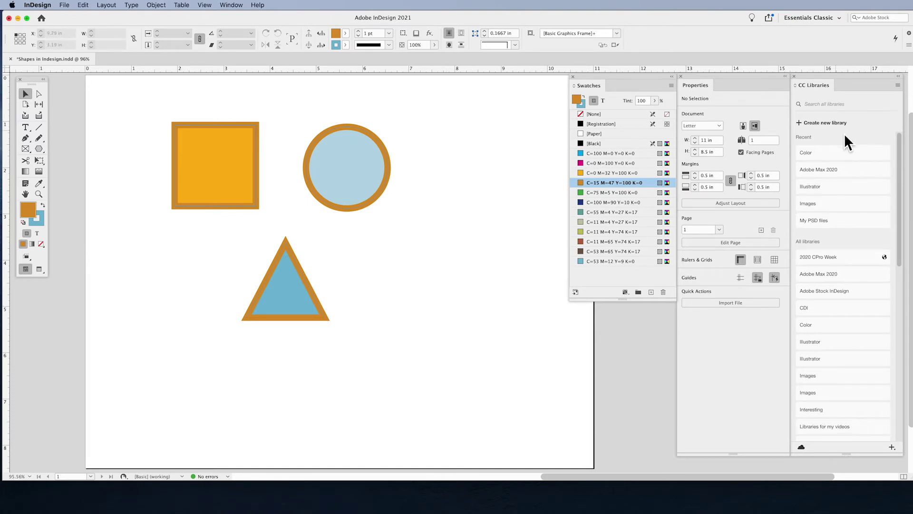
# Open the Color library in CC Libraries and dismiss the tip about sharing with others.
pyautogui.click(232, 4)
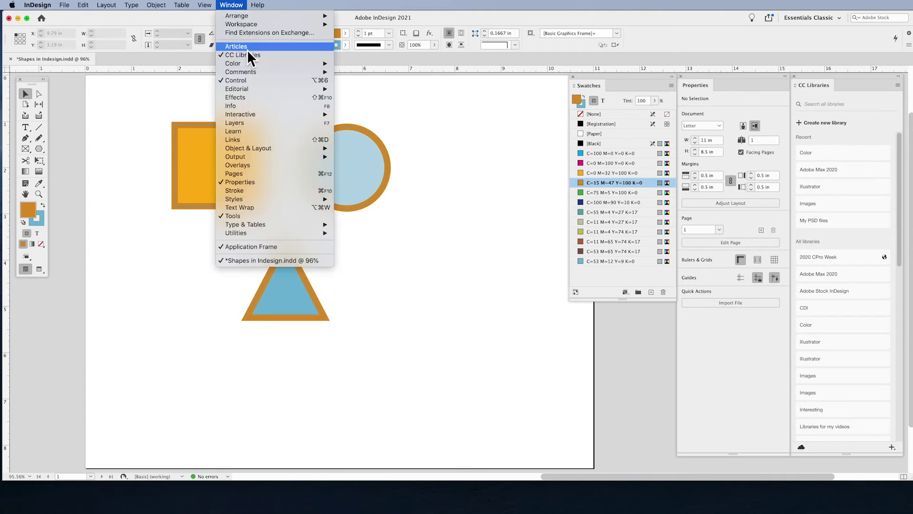
pyautogui.click(240, 57)
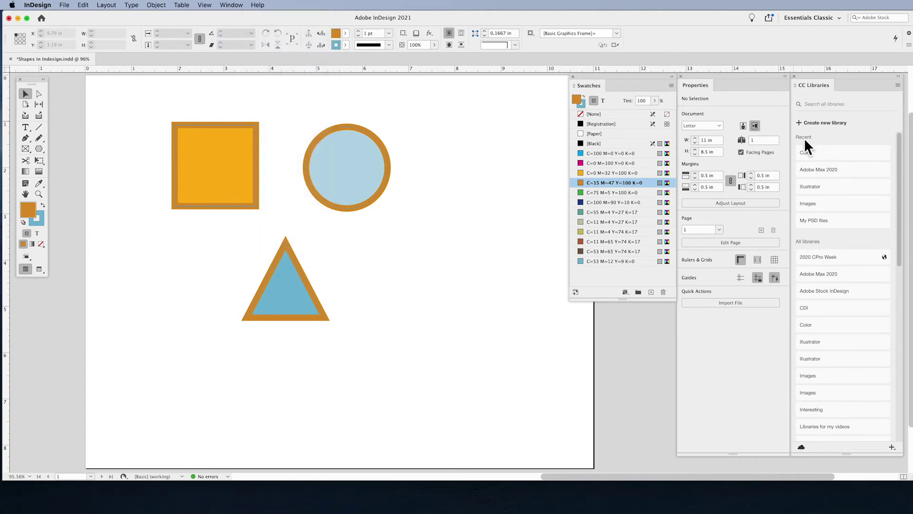
pyautogui.click(827, 160)
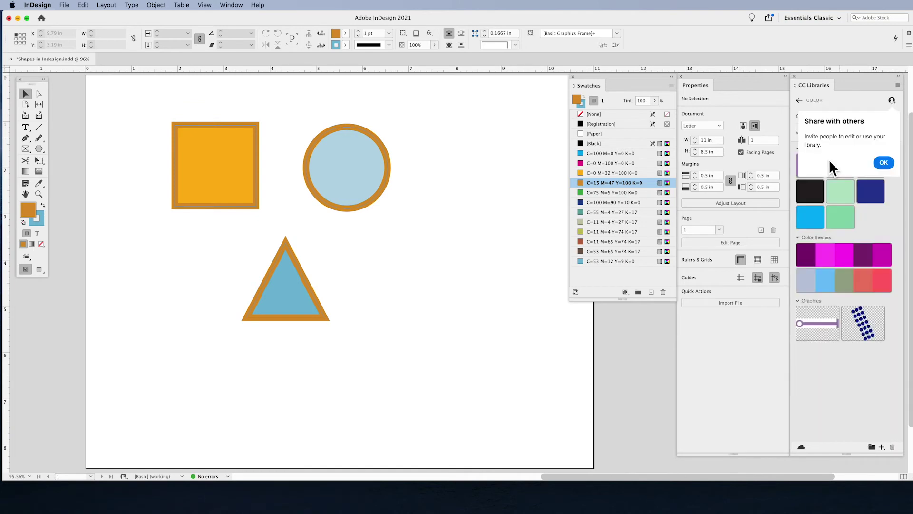
pyautogui.click(883, 163)
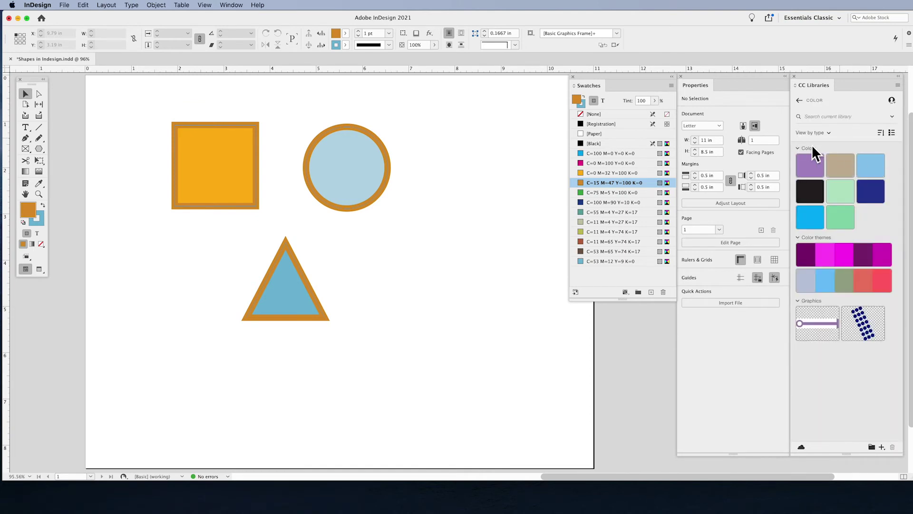
pyautogui.click(799, 101)
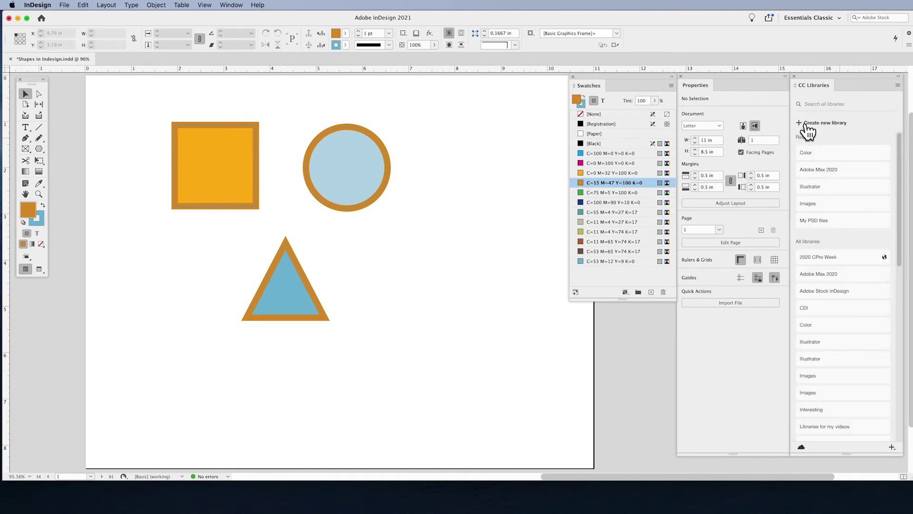
pyautogui.click(830, 164)
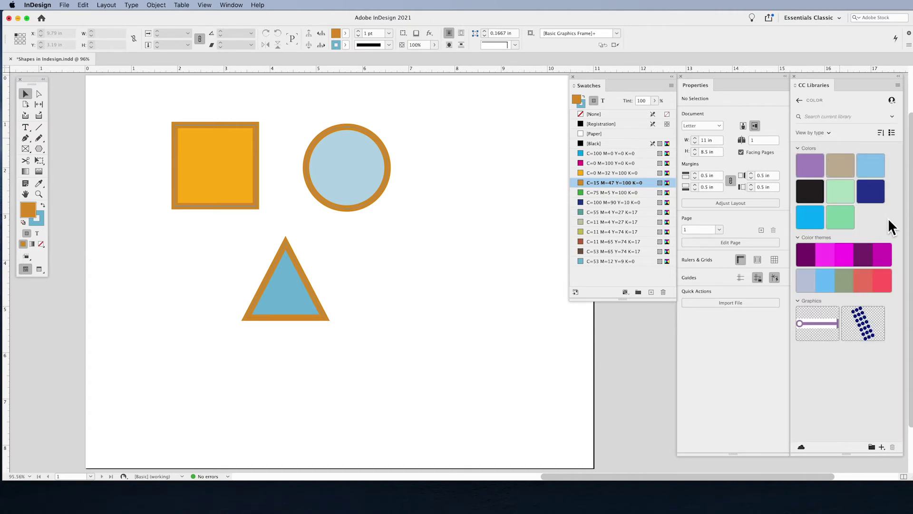
# Create a new process swatch C=15 M=47 Y=13 K=0 and also add it to the Color CC Library.
pyautogui.click(672, 86)
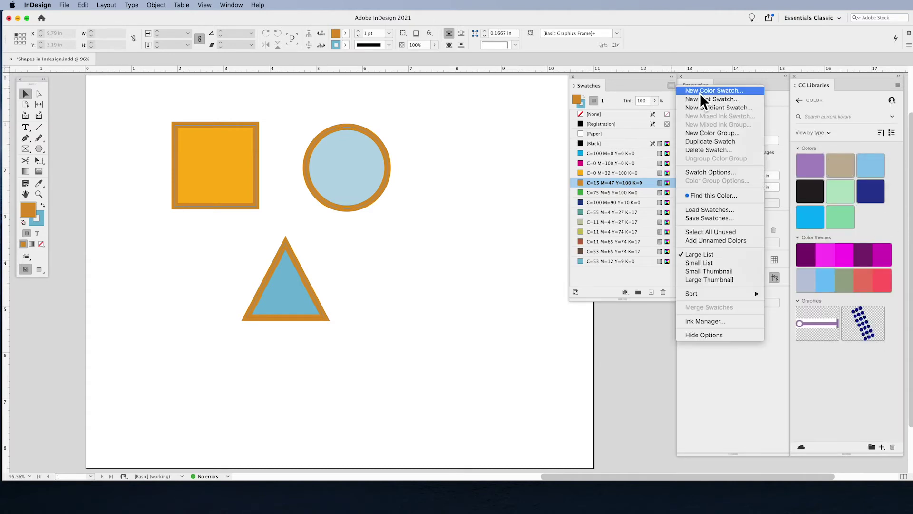
pyautogui.click(701, 94)
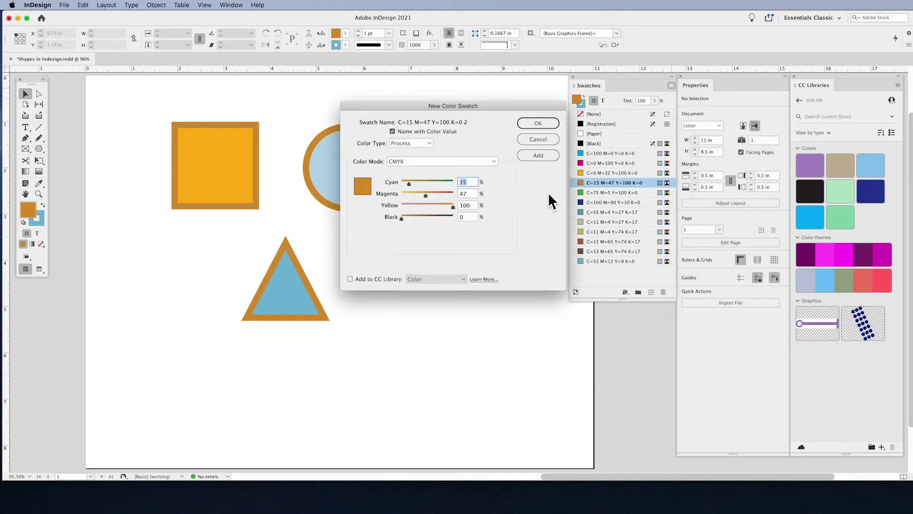
pyautogui.click(375, 281)
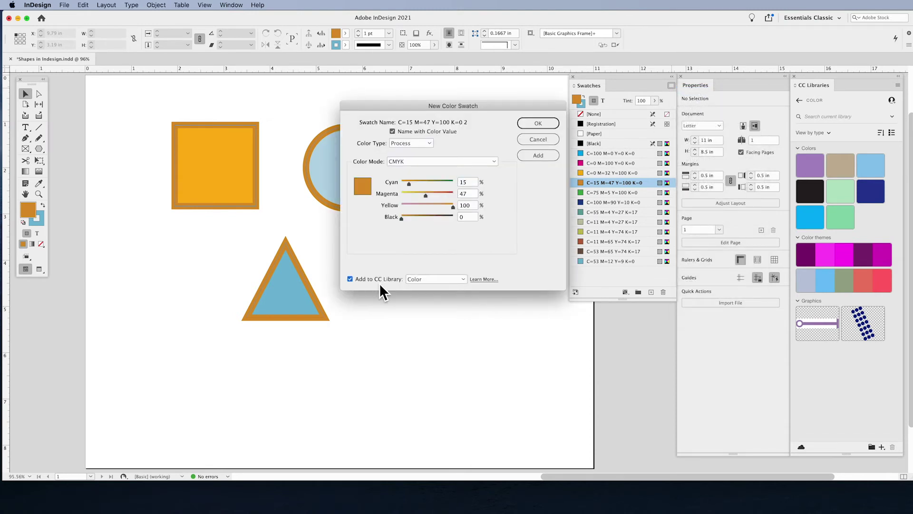
pyautogui.moveTo(454, 207); pyautogui.dragTo(410, 210)
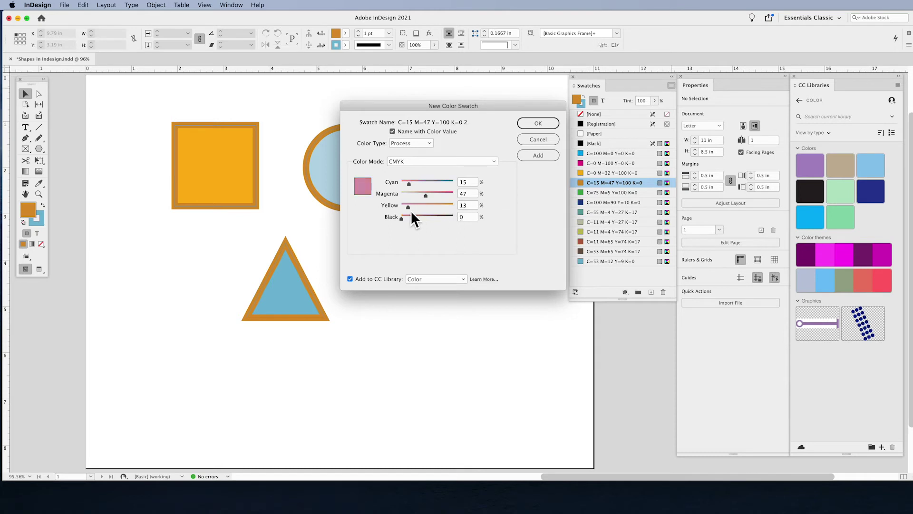
pyautogui.click(530, 162)
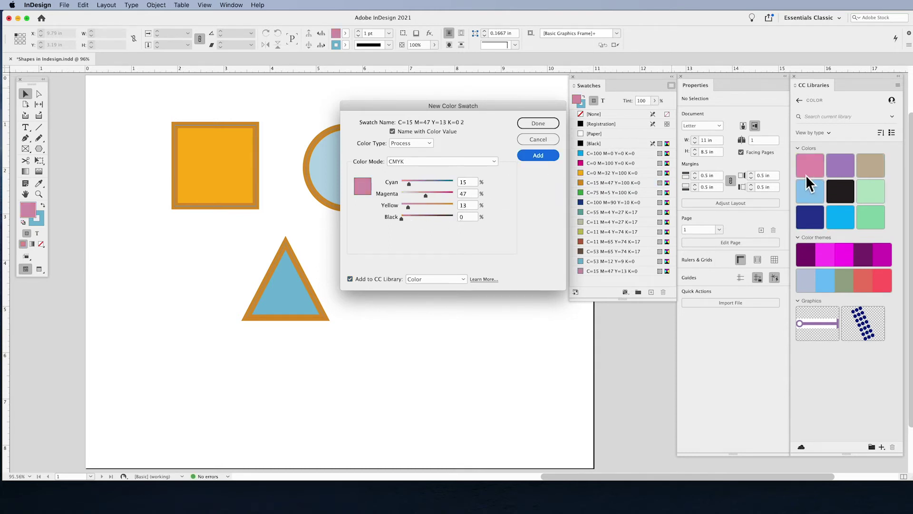
# Add two more process swatches, C=58 M=17 Y=13 K=0 and C=58 M=69 Y=13 K=0, to the document and the Color CC Library.
pyautogui.moveTo(413, 187)
pyautogui.mouseDown()
pyautogui.moveTo(443, 187)
pyautogui.moveTo(413, 196)
pyautogui.mouseUp()
pyautogui.click(536, 158)
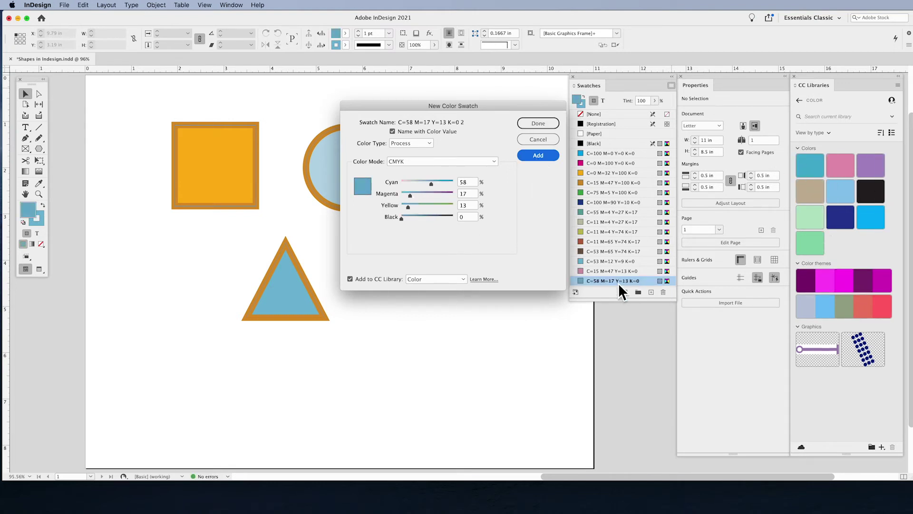
pyautogui.moveTo(416, 196); pyautogui.dragTo(439, 193)
pyautogui.click(538, 156)
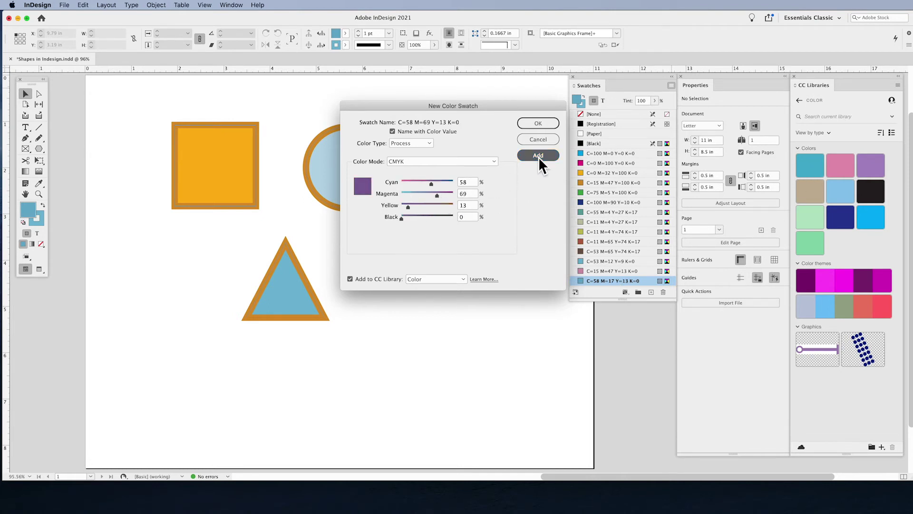
pyautogui.click(542, 124)
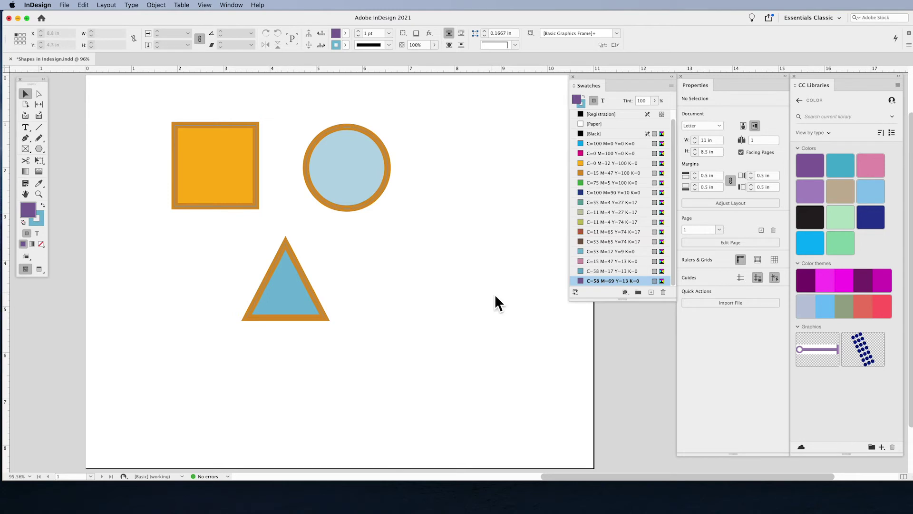
# In a new Letter document, draw a triangle about 3.21 in wide and 2.9 in high, filled with the library's dark purple C=58 M=69 Y=13 K=0.
pyautogui.press('super+n')
pyautogui.click(670, 387)
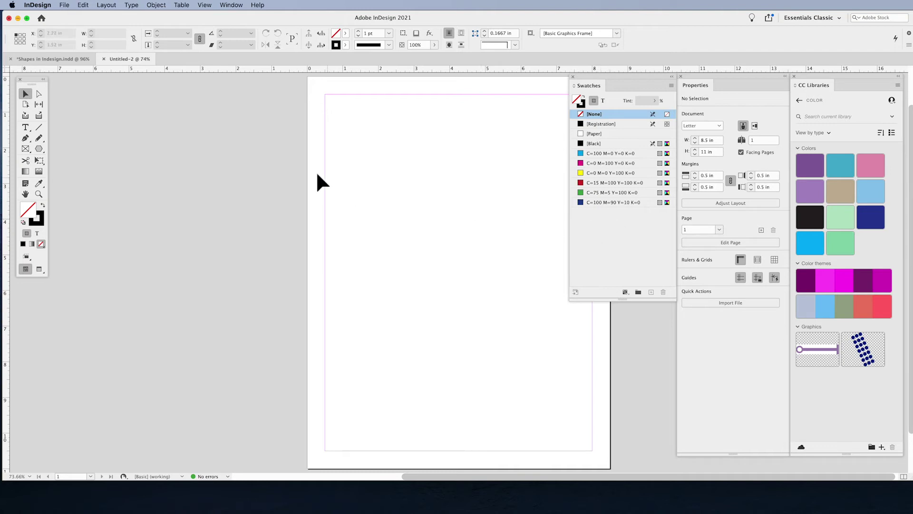
pyautogui.click(43, 149)
pyautogui.moveTo(344, 203); pyautogui.dragTo(458, 306)
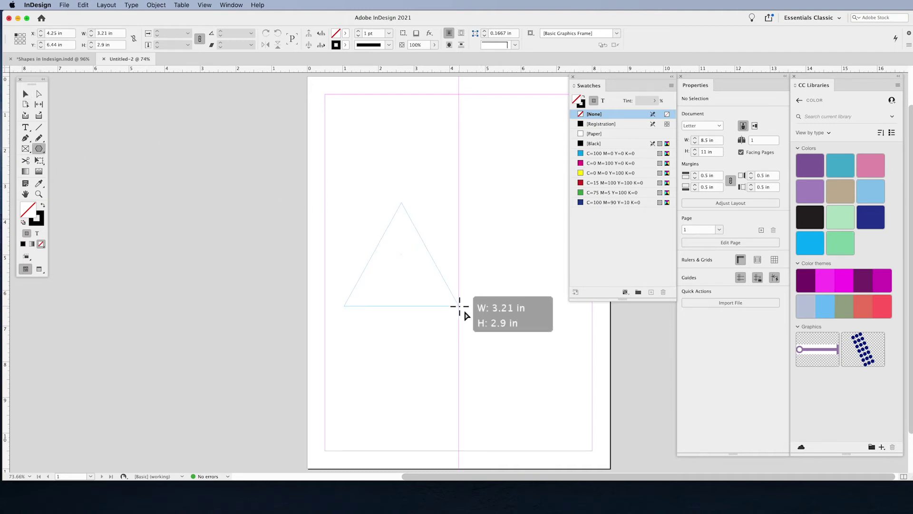
pyautogui.click(809, 170)
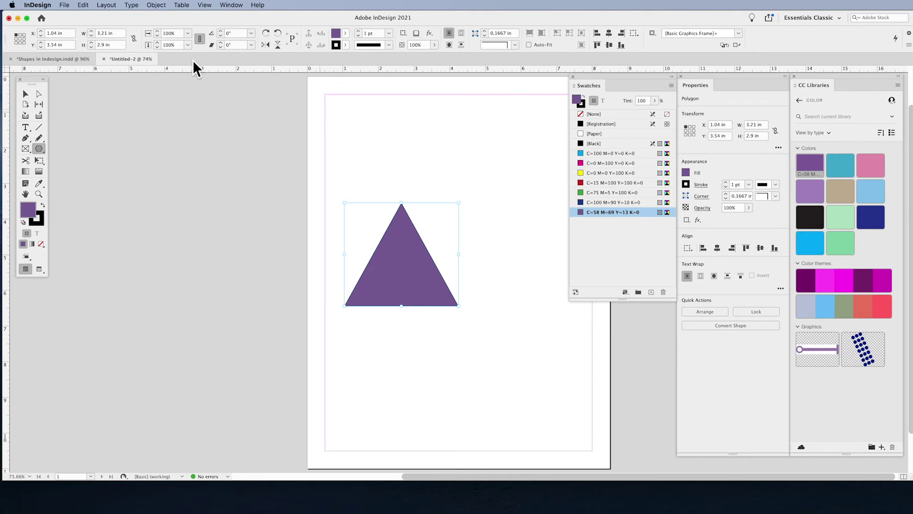
# In the Shapes in Indesign.indd document, add the circle's fill color, stroke color and graphic all at once to the Color CC Library.
pyautogui.click(78, 61)
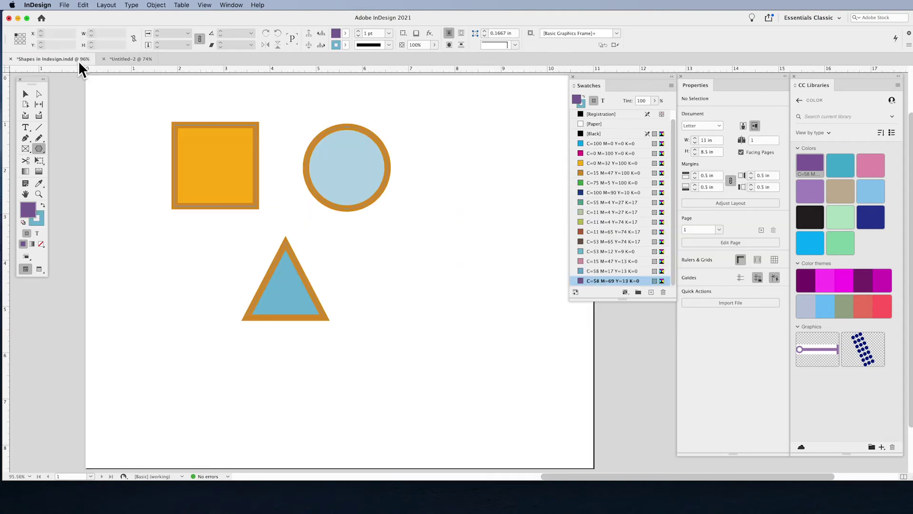
pyautogui.click(27, 94)
pyautogui.click(361, 174)
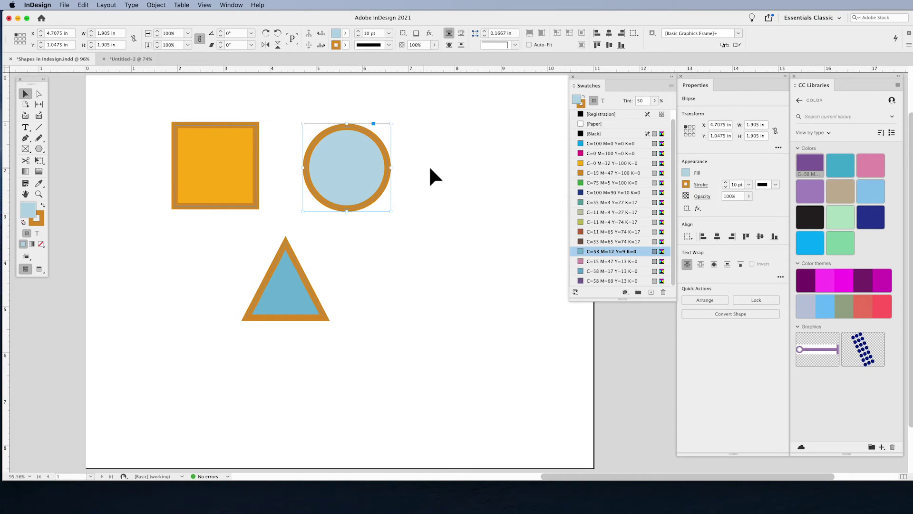
pyautogui.click(483, 180)
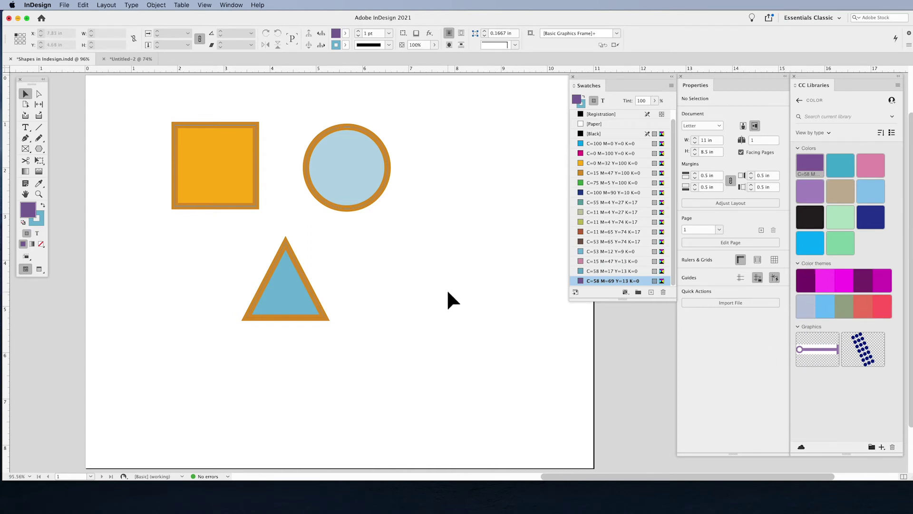
pyautogui.click(353, 178)
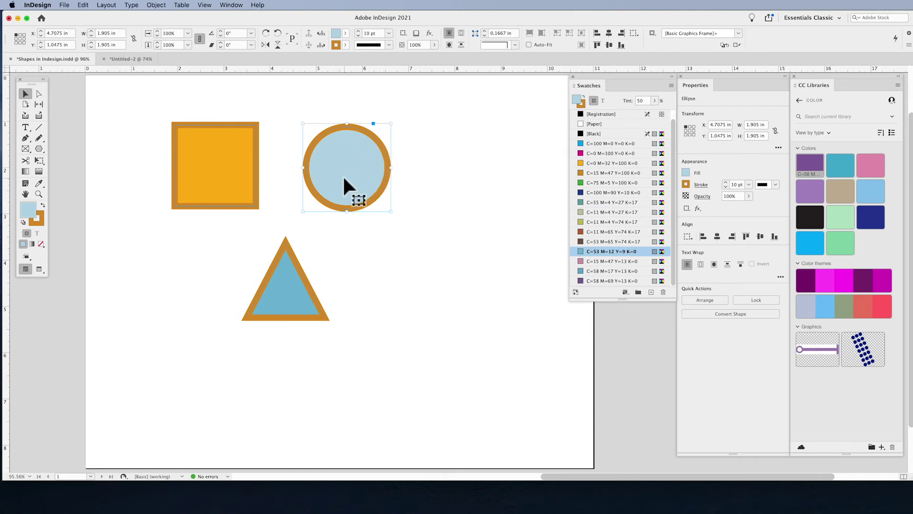
pyautogui.moveTo(856, 75); pyautogui.dragTo(516, 82)
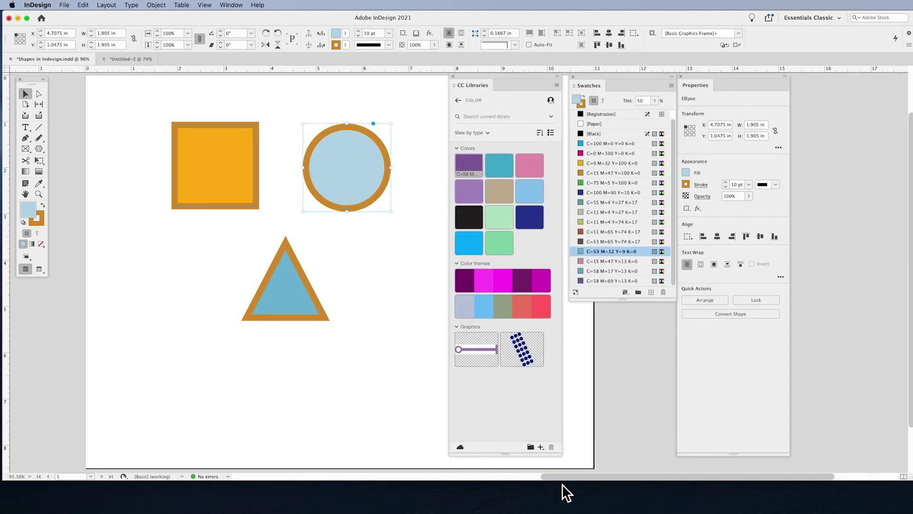
pyautogui.click(543, 448)
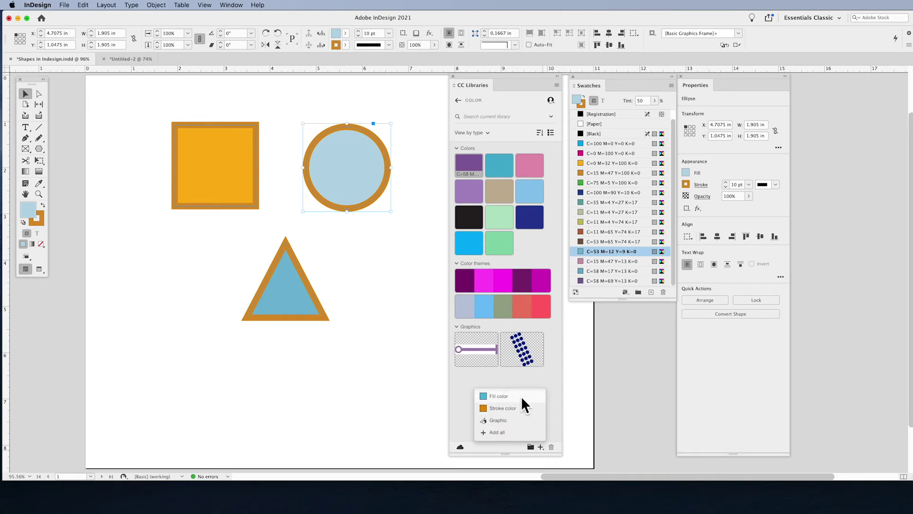
pyautogui.click(510, 433)
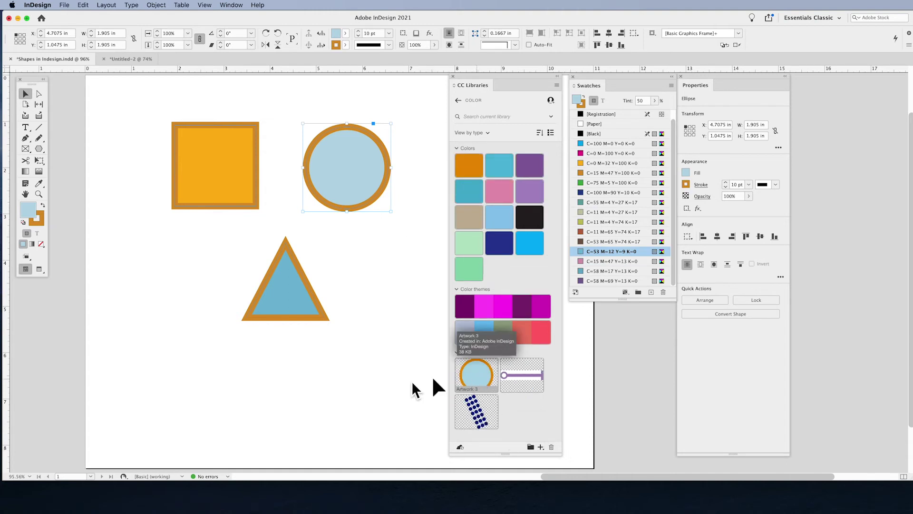
# Place a copy of the circle graphic from the library below the square, at about X 1.41 in, Y 5.61 in.
pyautogui.click(365, 381)
pyautogui.moveTo(473, 379); pyautogui.dragTo(297, 389)
pyautogui.click(153, 321)
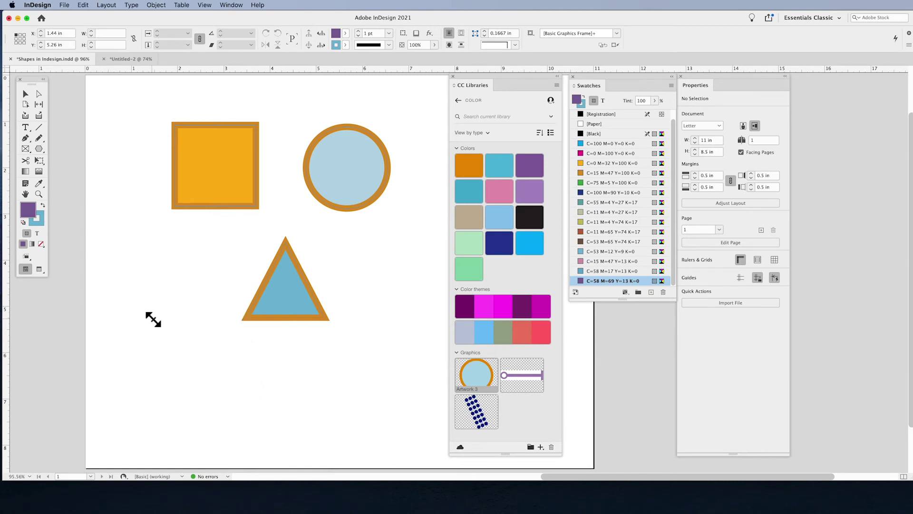
pyautogui.moveTo(202, 358); pyautogui.dragTo(201, 375)
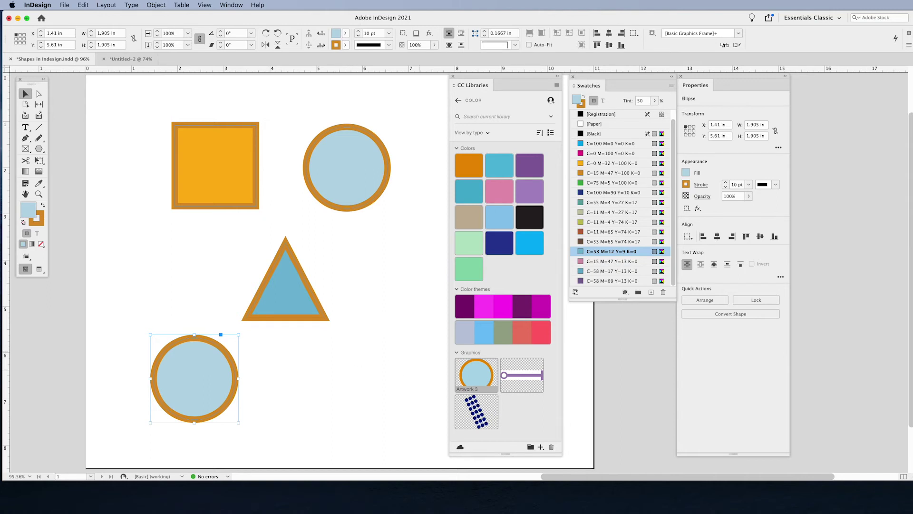
# Place the purple line graphic Artwork 2 at about X 3.76 in, Y 6.27 in, and return CC Libraries to its spot beside Properties.
pyautogui.moveTo(526, 378); pyautogui.dragTo(366, 387)
pyautogui.click(306, 358)
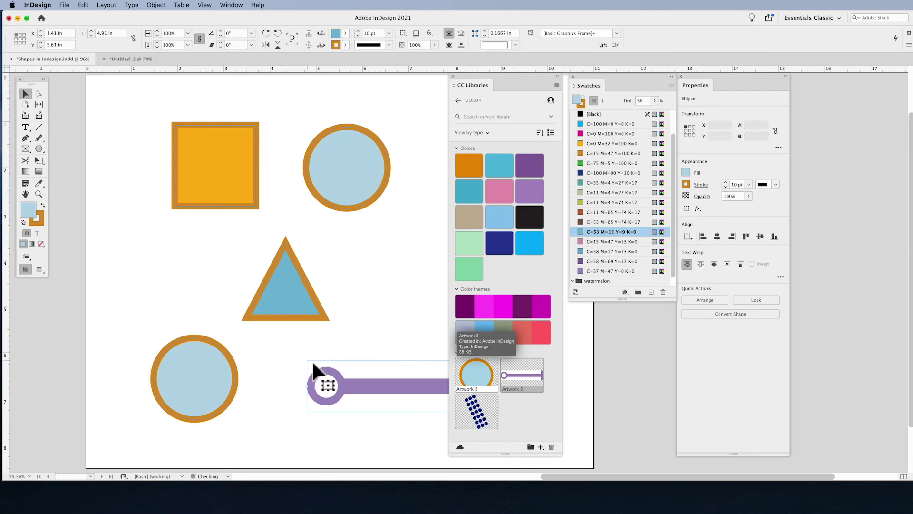
pyautogui.moveTo(356, 378); pyautogui.dragTo(308, 383)
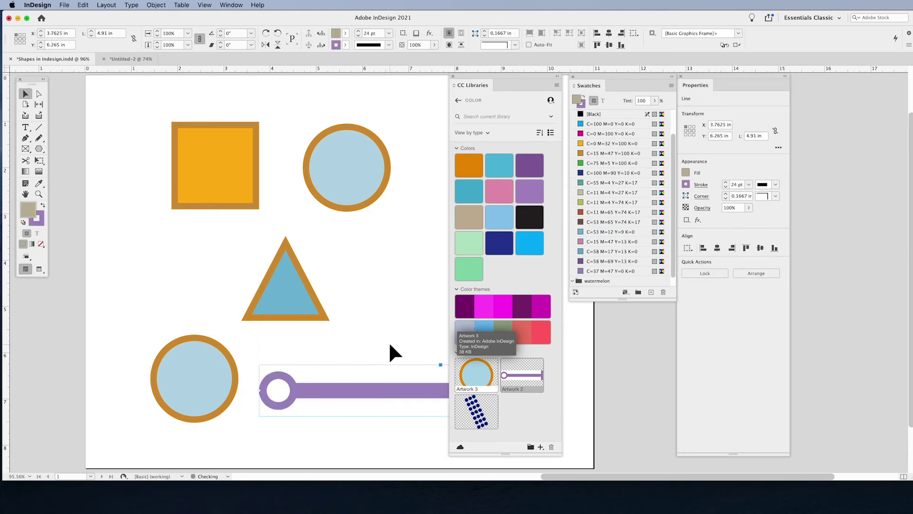
pyautogui.click(359, 402)
pyautogui.press('Escape')
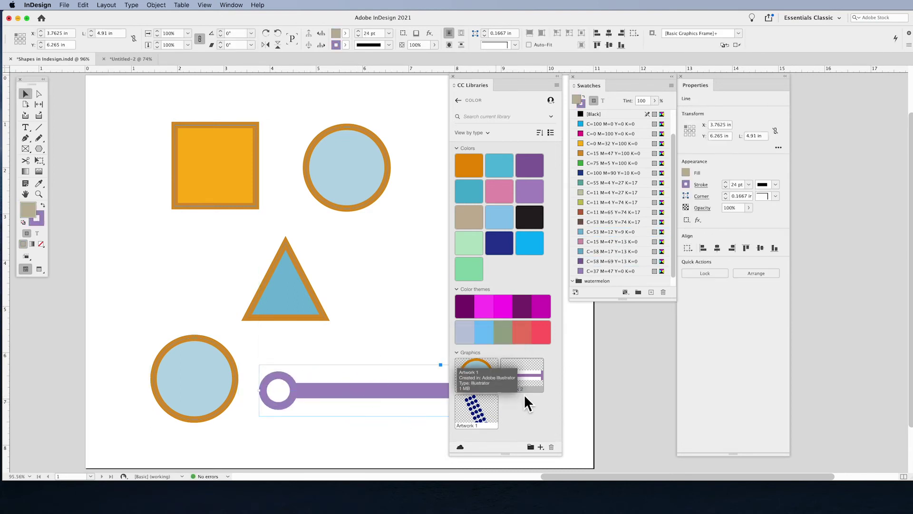
pyautogui.click(384, 333)
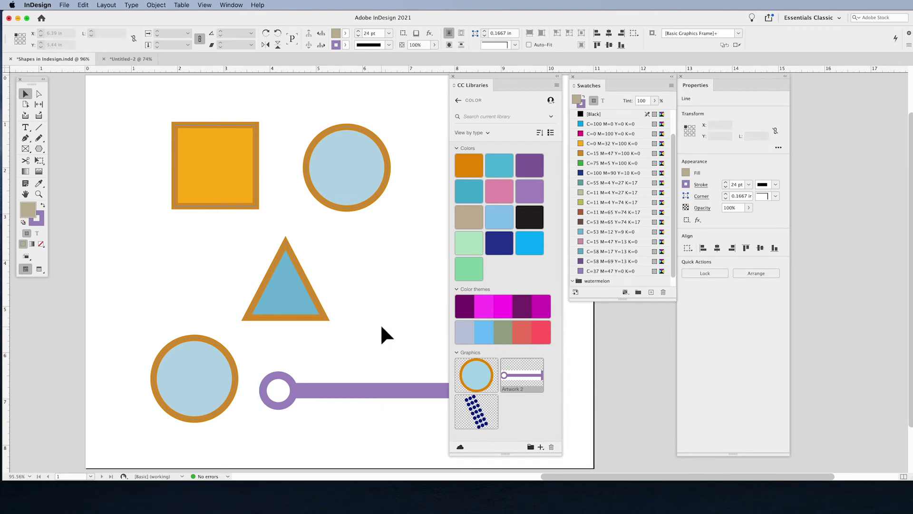
pyautogui.click(374, 391)
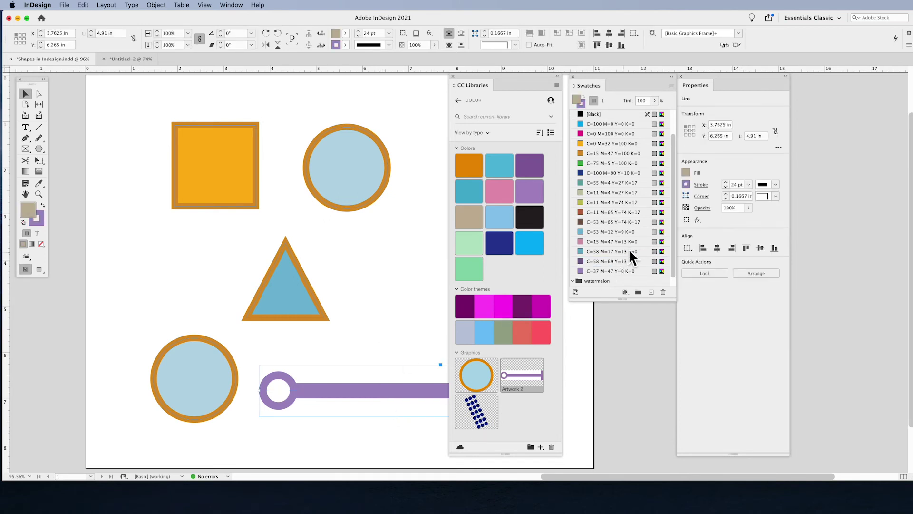
pyautogui.click(404, 308)
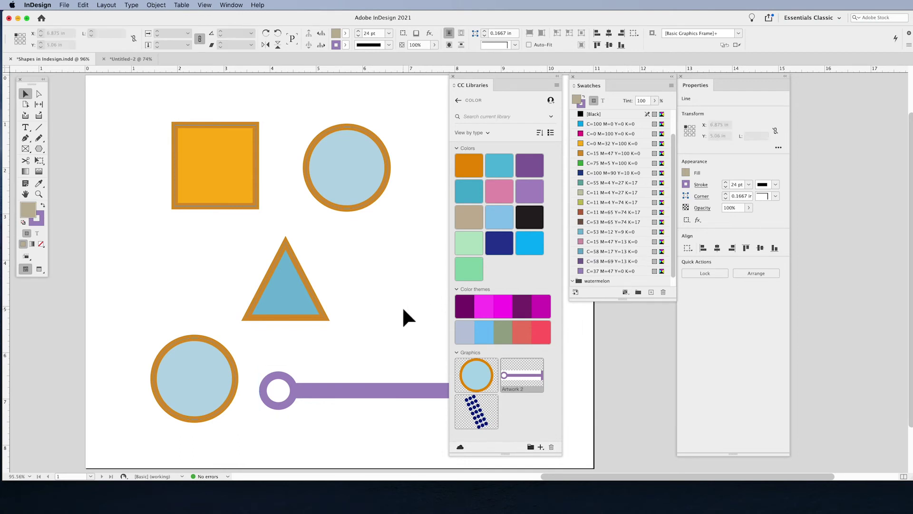
pyautogui.moveTo(474, 84); pyautogui.dragTo(820, 85)
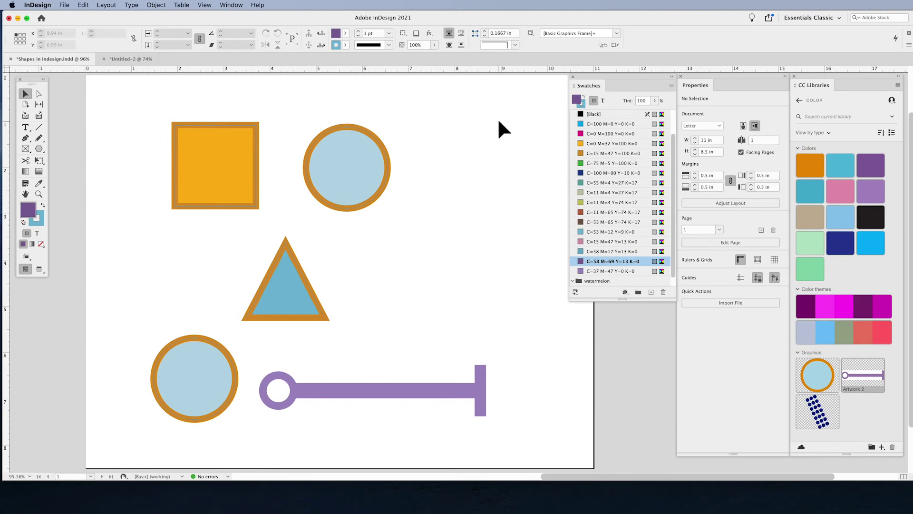
# Open Adobe Color Themes and show the published themes for exploring.
pyautogui.click(232, 5)
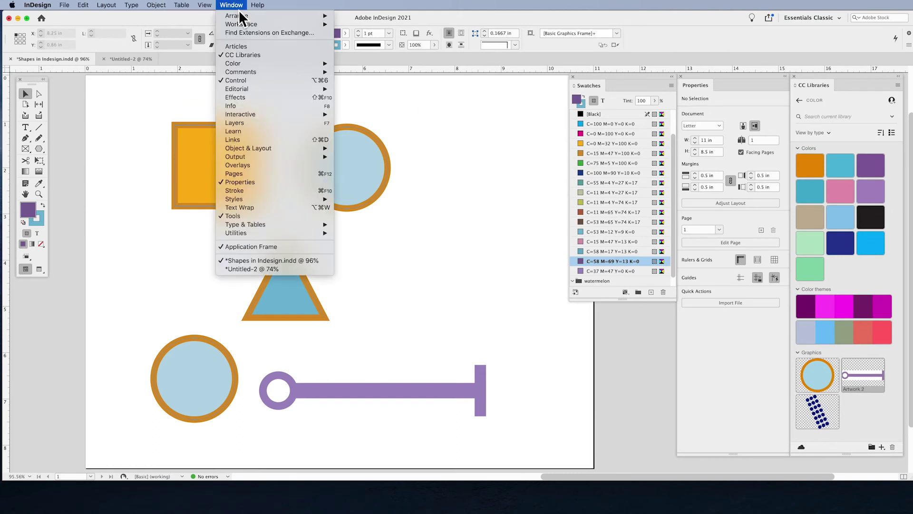
pyautogui.moveTo(238, 64)
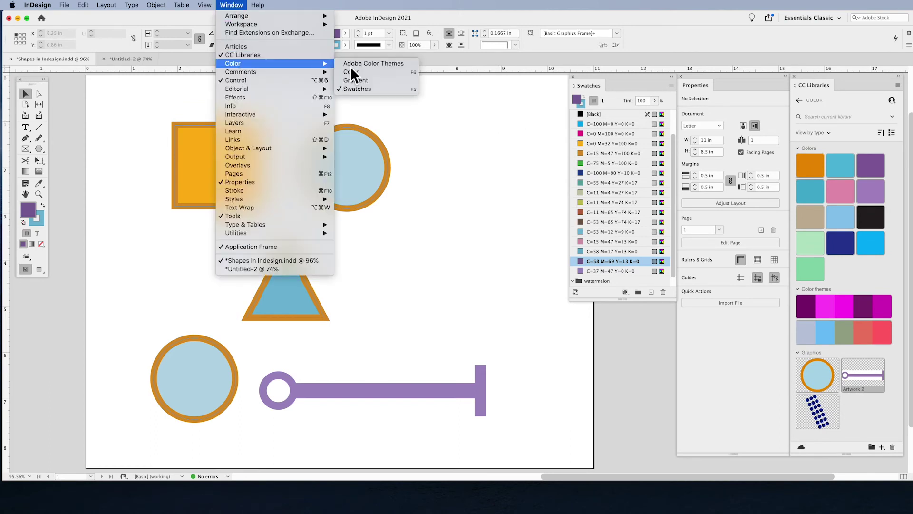
pyautogui.click(379, 67)
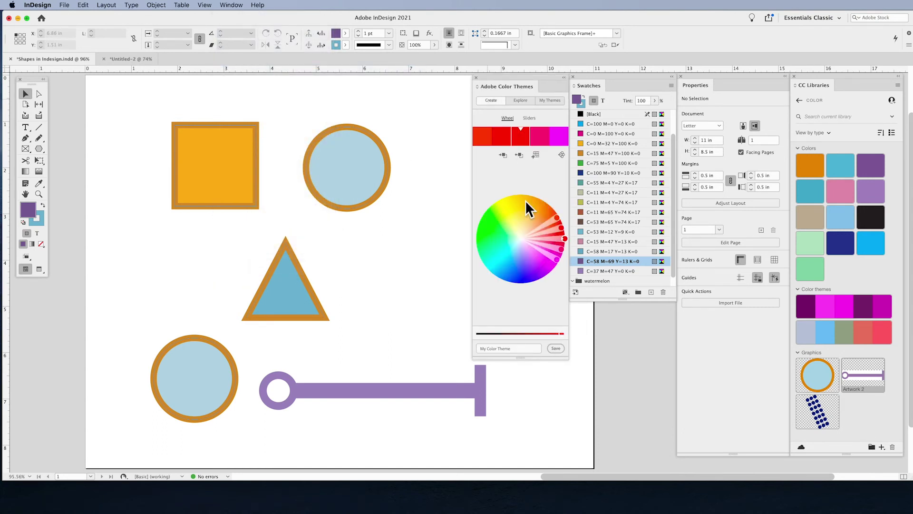
pyautogui.click(521, 101)
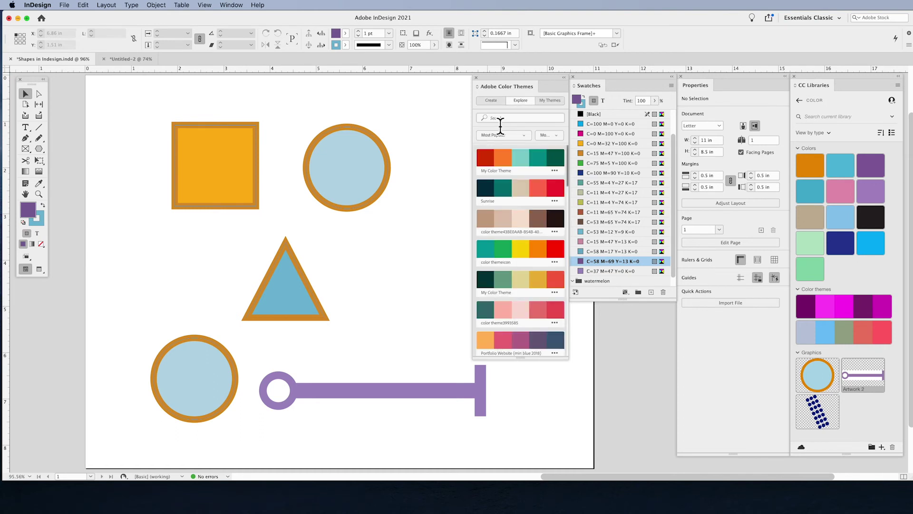
# Search the color themes for "volcano" and add the October Volcano theme to the document's swatches.
pyautogui.click(535, 121)
pyautogui.write('volcano')
pyautogui.press('Return')
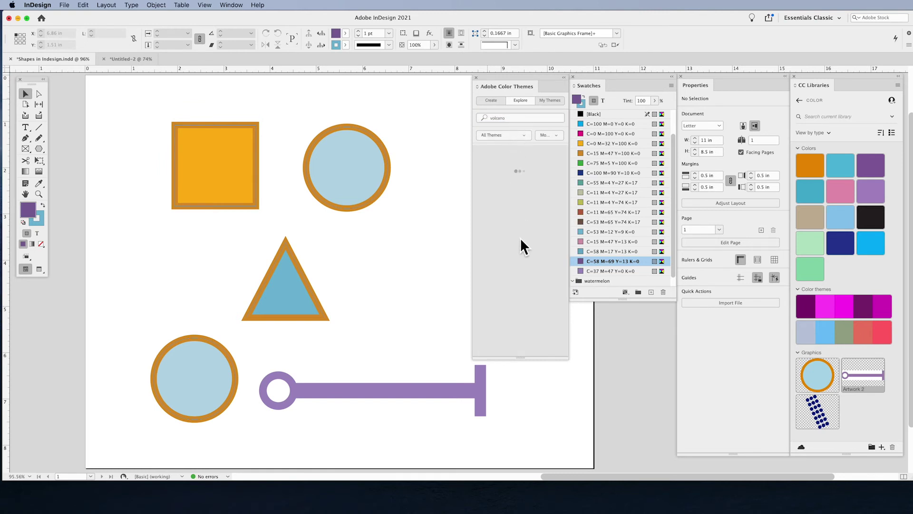
pyautogui.scroll(-3, 543, 292)
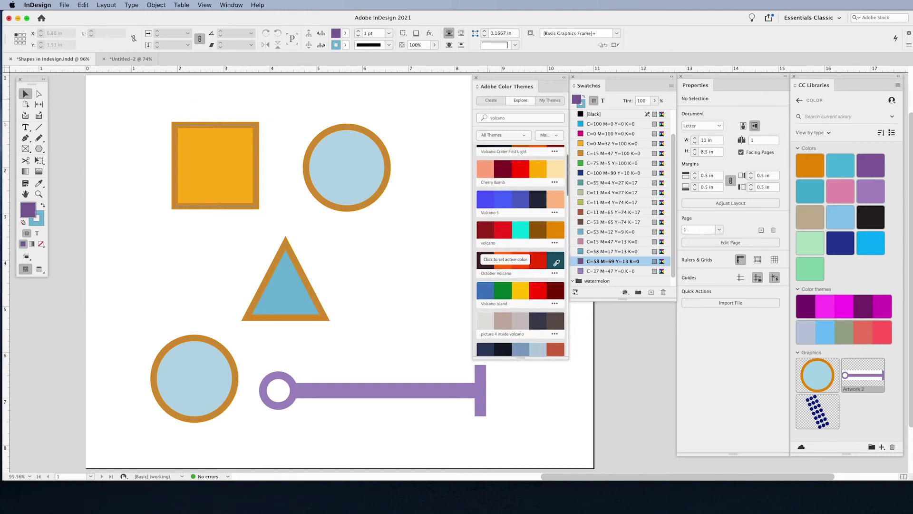
pyautogui.click(556, 274)
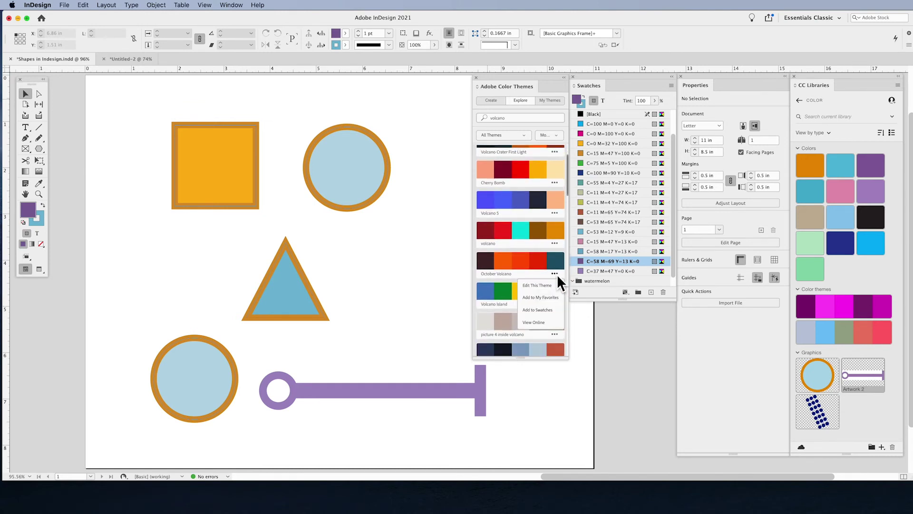
pyautogui.click(537, 311)
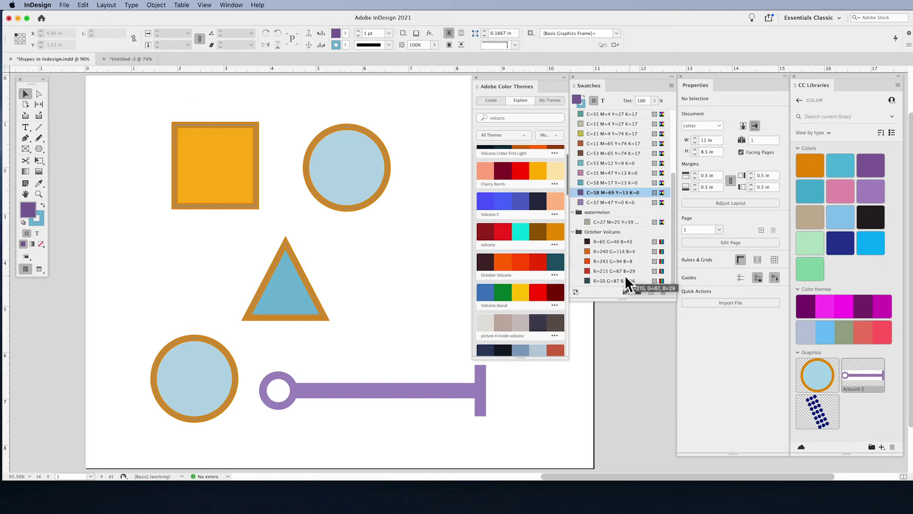
# Edit the theme named volcano on the color wheel, shifting its orange to yellow, its turquoise to green and its bright red to purple.
pyautogui.click(556, 244)
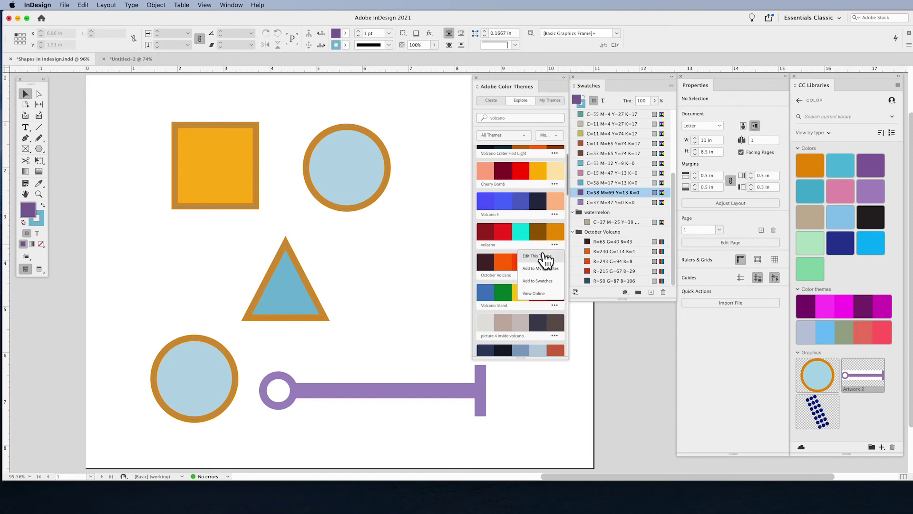
pyautogui.click(547, 256)
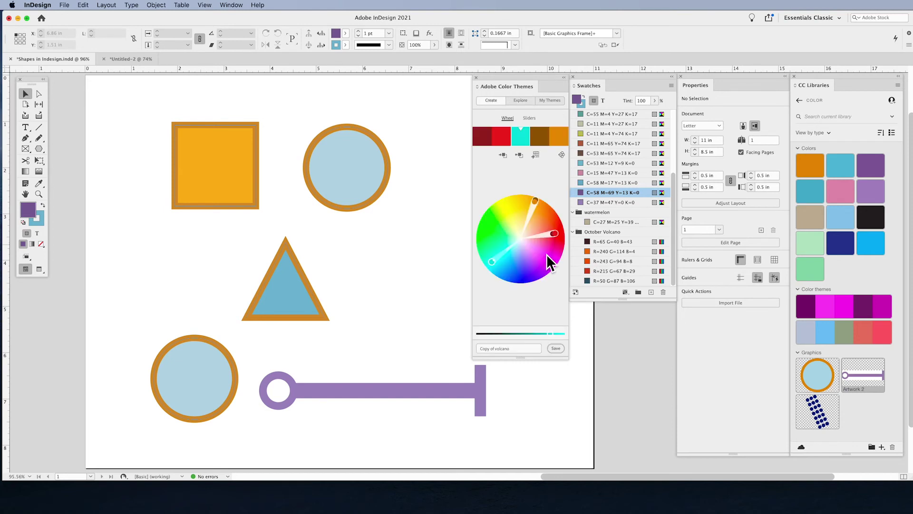
pyautogui.moveTo(538, 212); pyautogui.dragTo(518, 208)
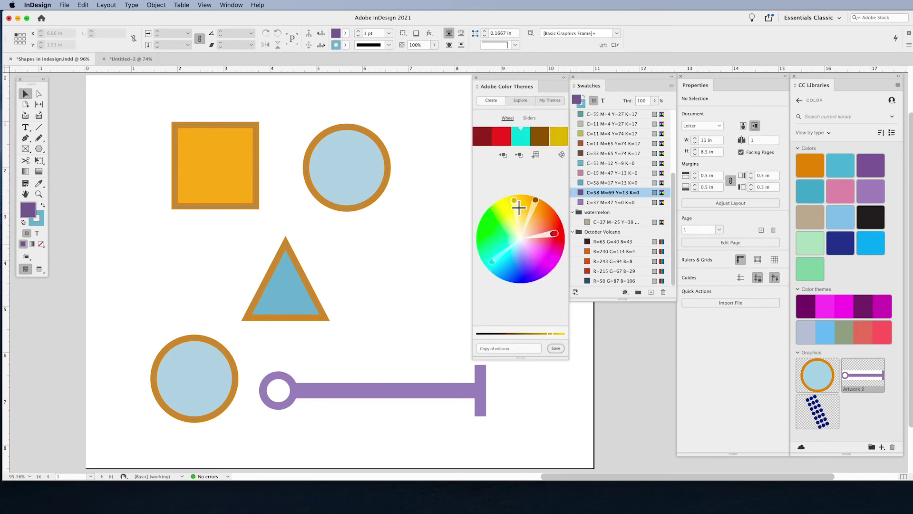
pyautogui.moveTo(496, 258); pyautogui.dragTo(493, 249)
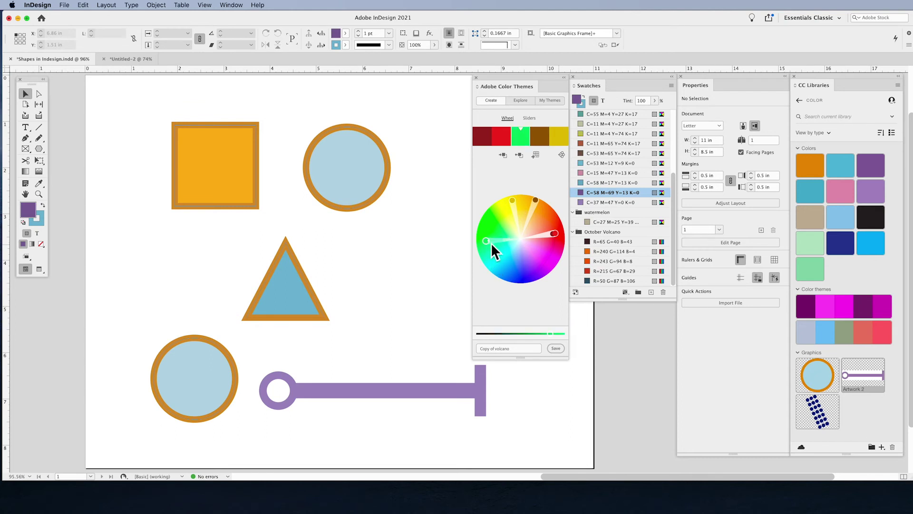
pyautogui.moveTo(554, 234); pyautogui.dragTo(546, 266)
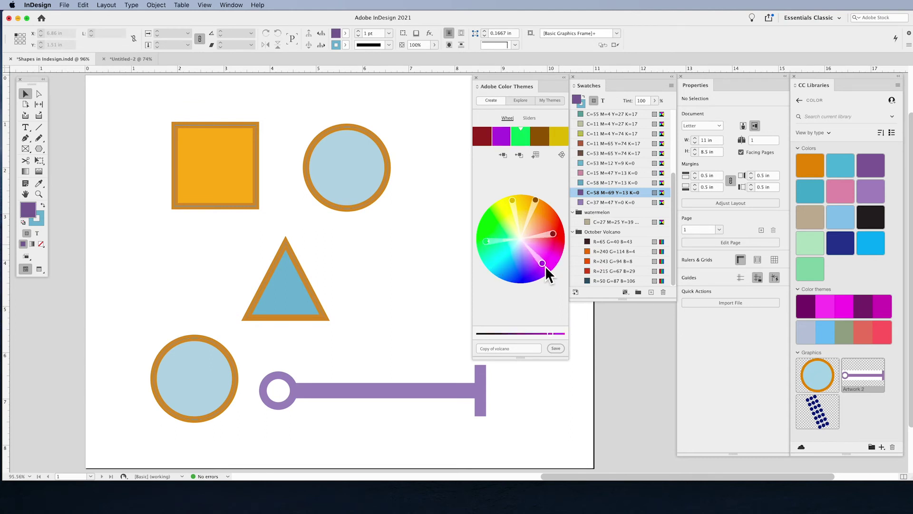
# Brighten the purple and the dark red in the volcano theme copy.
pyautogui.moveTo(546, 267)
pyautogui.mouseDown()
pyautogui.moveTo(528, 248)
pyautogui.moveTo(547, 269)
pyautogui.mouseUp()
pyautogui.moveTo(550, 334)
pyautogui.mouseDown()
pyautogui.moveTo(512, 334)
pyautogui.moveTo(558, 330)
pyautogui.mouseUp()
pyautogui.click(554, 234)
pyautogui.moveTo(527, 333); pyautogui.dragTo(555, 335)
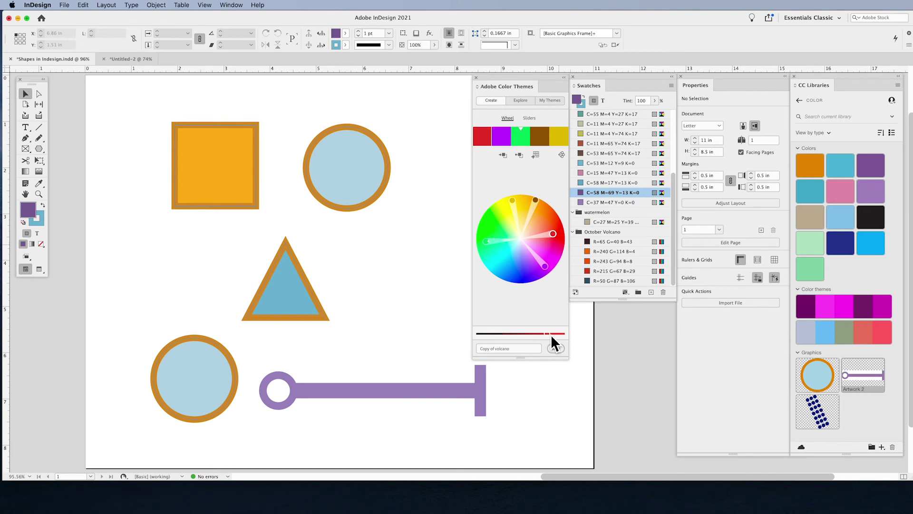
# Shift the theme's yellow toward lime and its green toward mint, and add the theme to the document's swatches.
pyautogui.moveTo(513, 207); pyautogui.dragTo(503, 212)
pyautogui.moveTo(491, 246); pyautogui.dragTo(489, 252)
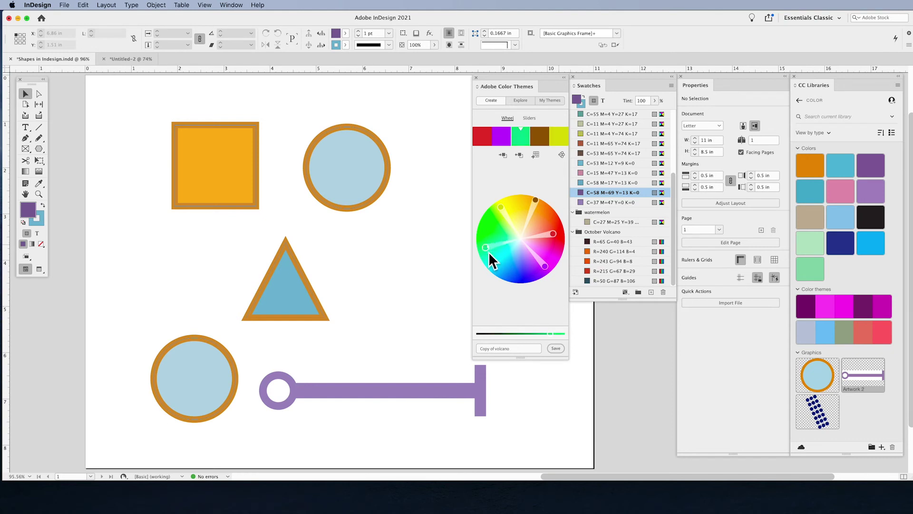
pyautogui.click(540, 155)
# Try the Monochromatic and Complementary harmony rules on the theme's mint green base color.
pyautogui.click(501, 208)
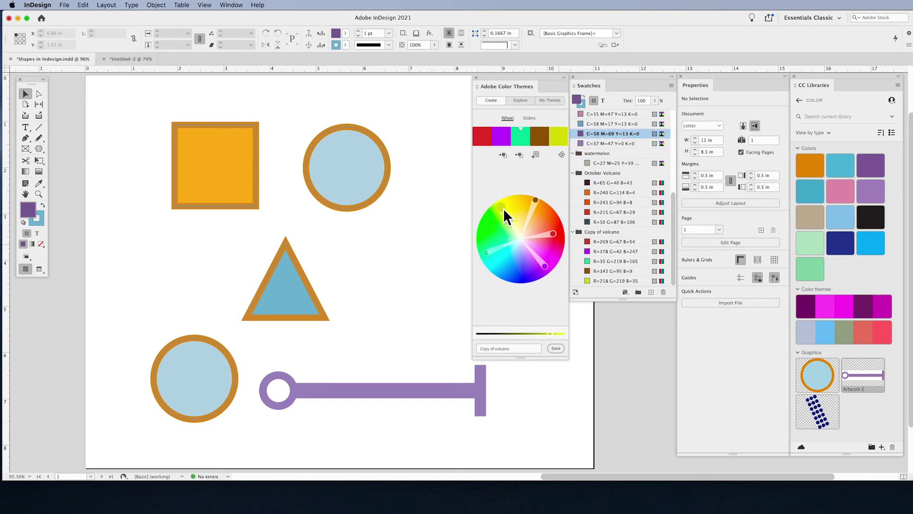
pyautogui.click(489, 252)
pyautogui.click(562, 155)
pyautogui.click(552, 182)
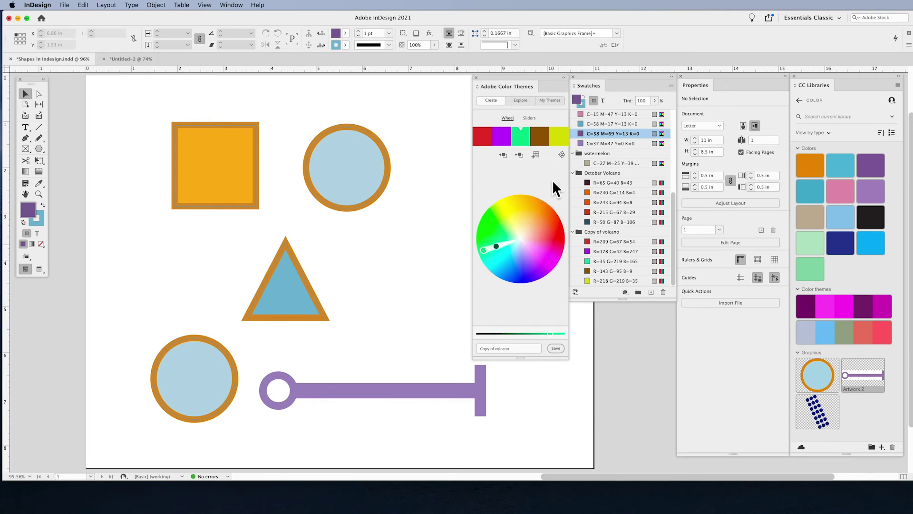
pyautogui.click(562, 155)
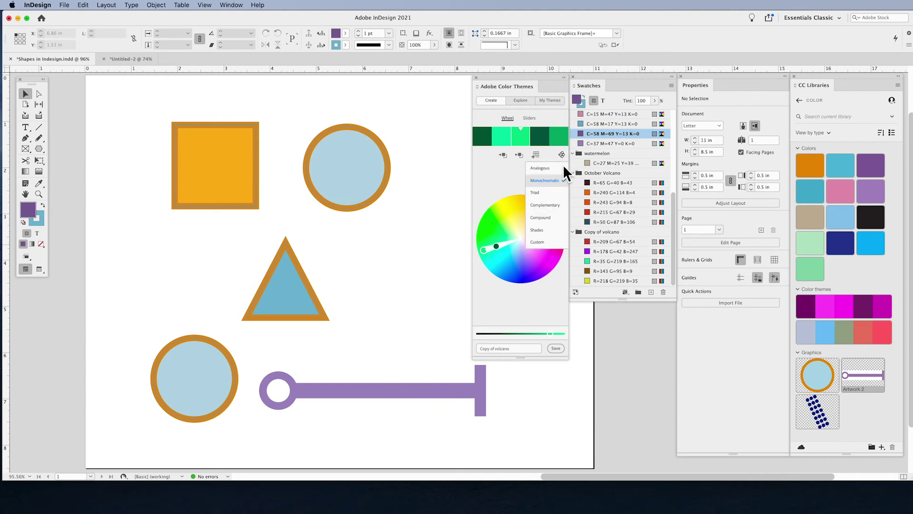
pyautogui.click(553, 205)
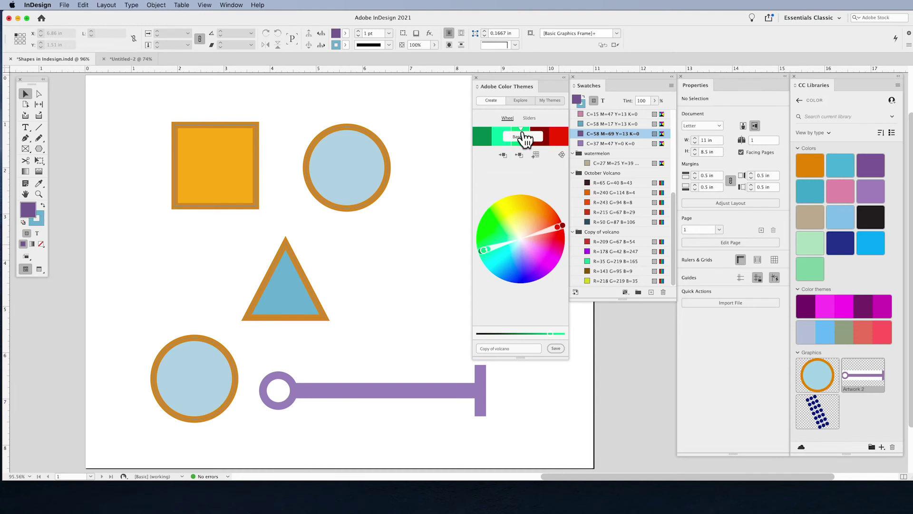
# Apply the Monochromatic harmony rule to the theme and add the resulting greens to the document's swatches.
pyautogui.click(563, 154)
pyautogui.click(551, 181)
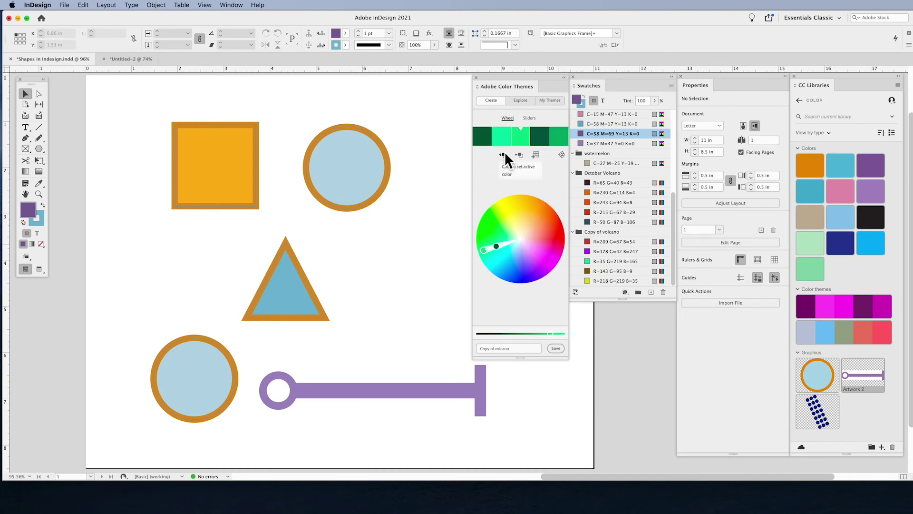
pyautogui.click(536, 155)
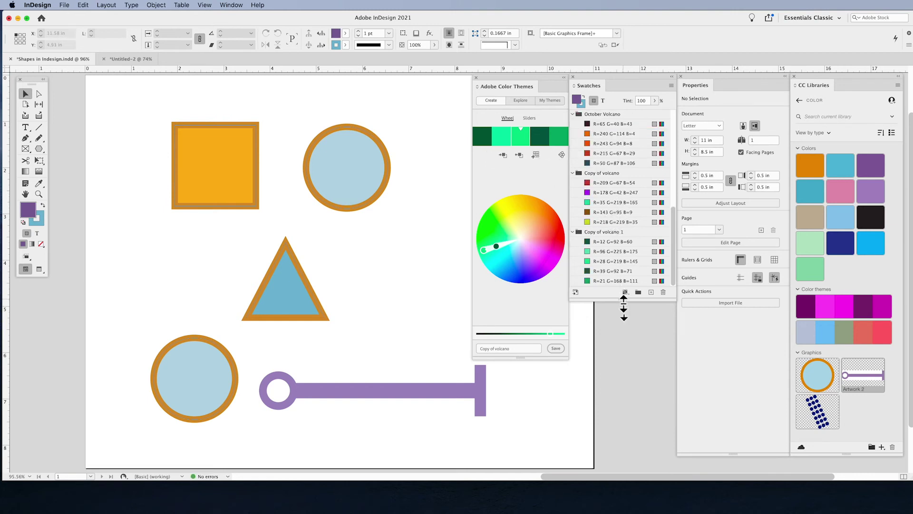
# Lengthen the Swatches panel and close Adobe Color Themes.
pyautogui.moveTo(624, 302); pyautogui.dragTo(634, 390)
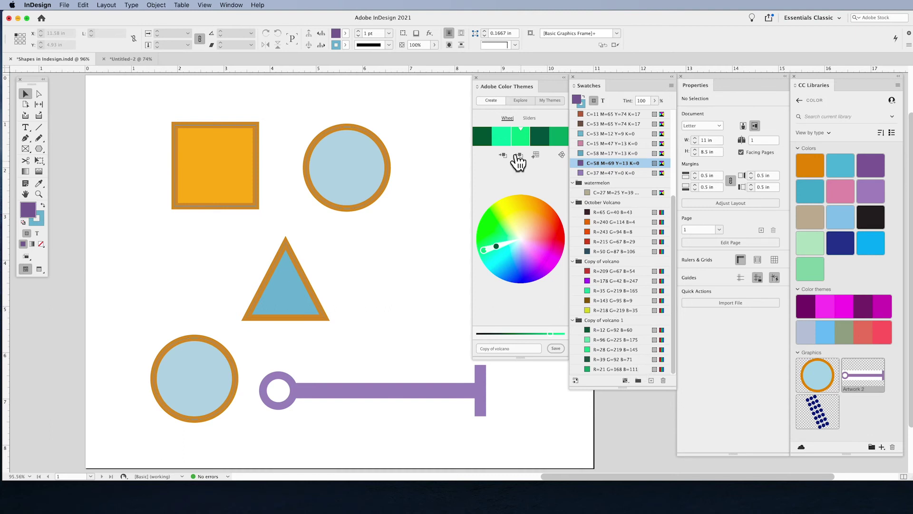
pyautogui.click(476, 78)
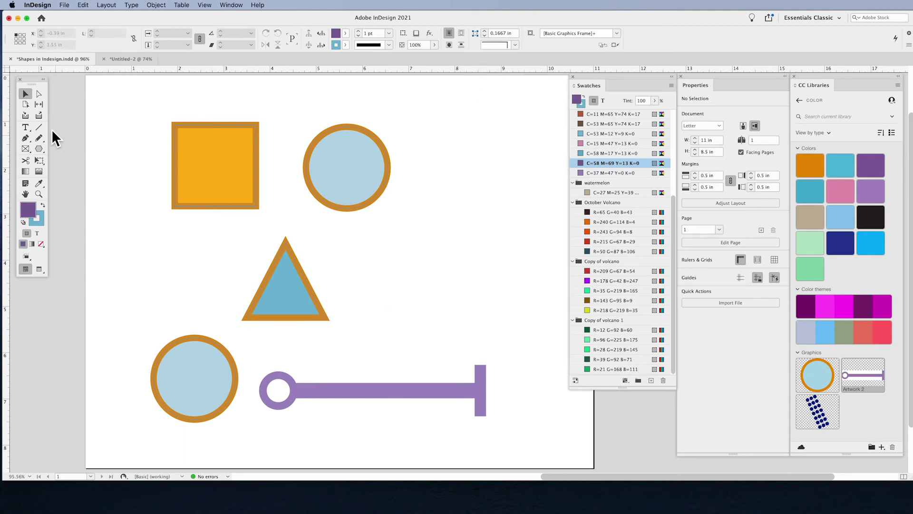
# Open the Color Picker for the orange square's fill and move the dialog higher on the page.
pyautogui.click(212, 162)
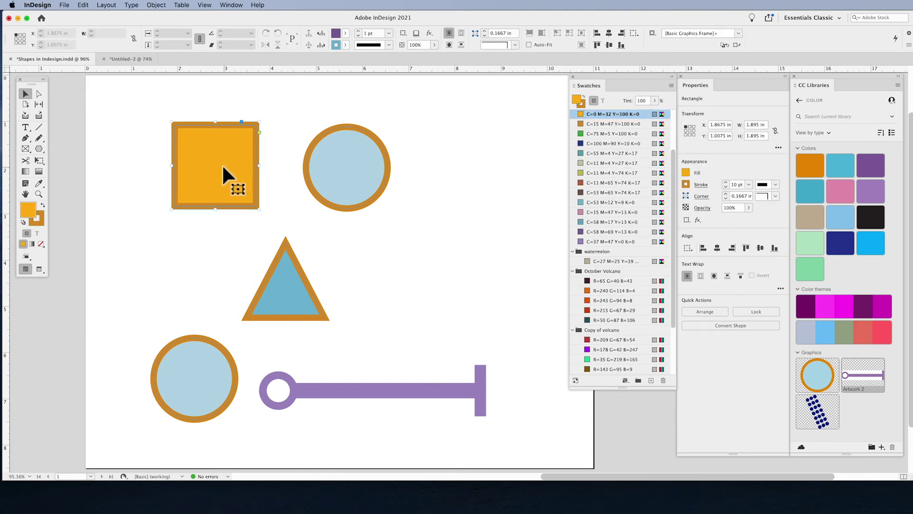
pyautogui.doubleClick(28, 211)
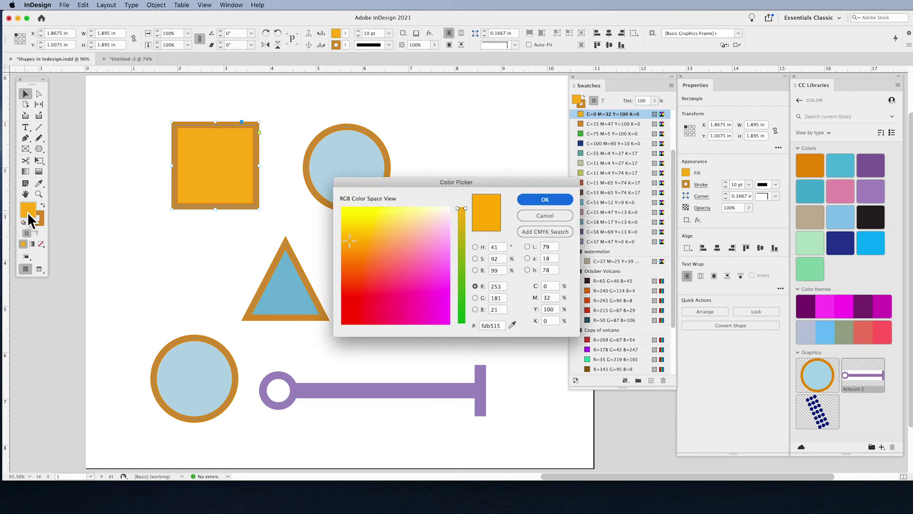
pyautogui.moveTo(385, 189); pyautogui.dragTo(397, 138)
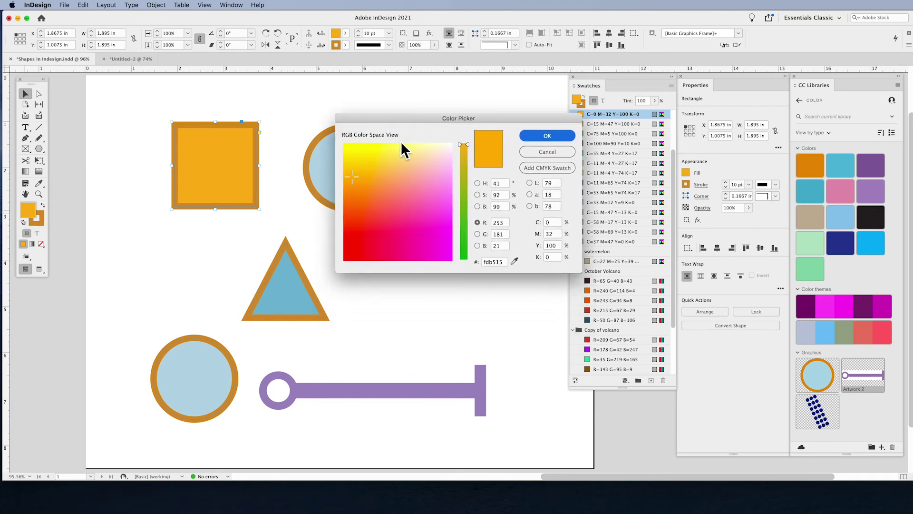
# Compare the Color Picker spectrum by hue, saturation, brightness, red, green and blue.
pyautogui.click(481, 184)
pyautogui.click(481, 195)
pyautogui.click(482, 207)
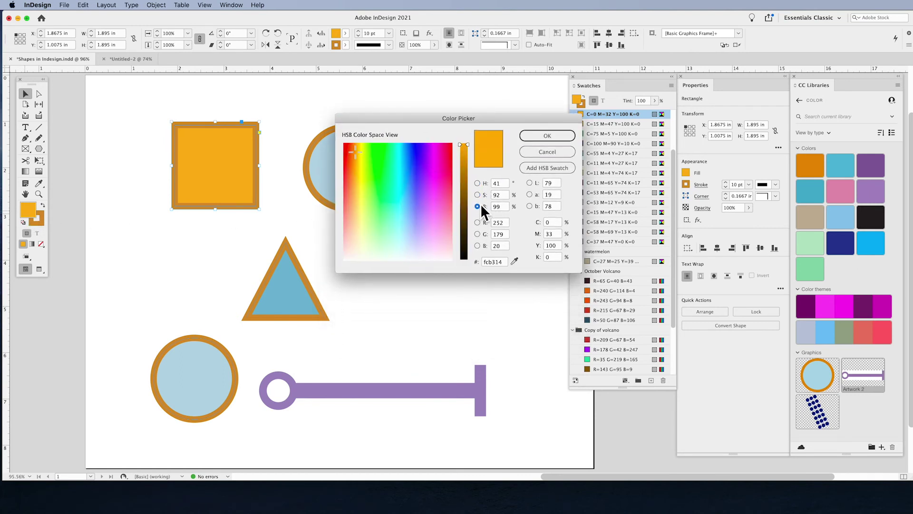
pyautogui.click(480, 222)
pyautogui.click(479, 234)
pyautogui.click(479, 245)
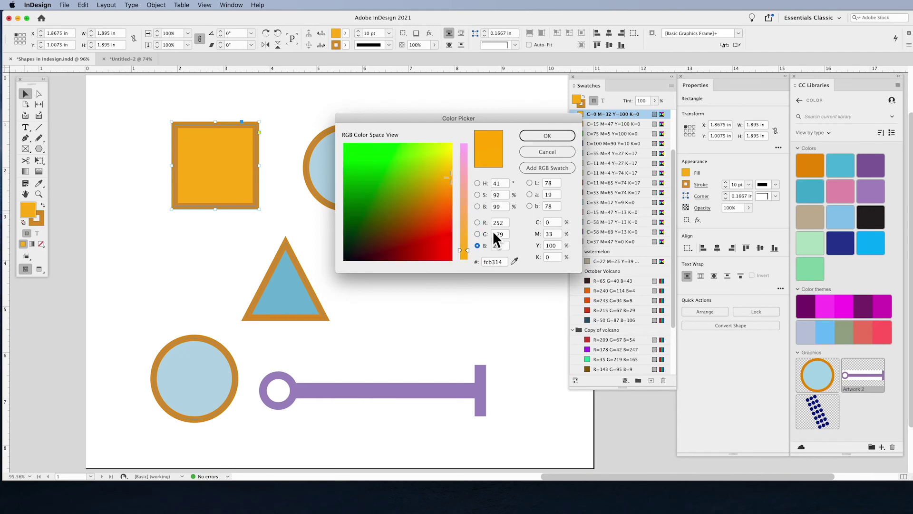
pyautogui.click(555, 223)
pyautogui.click(477, 184)
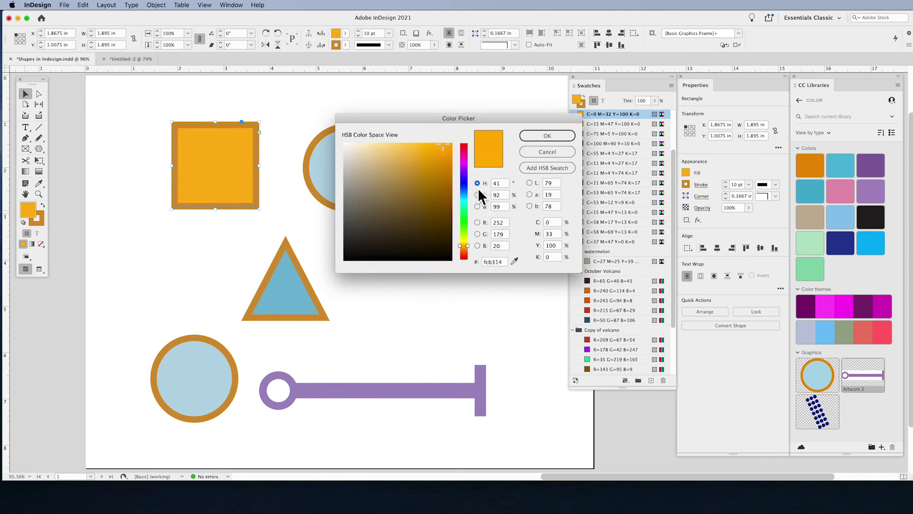
pyautogui.click(478, 195)
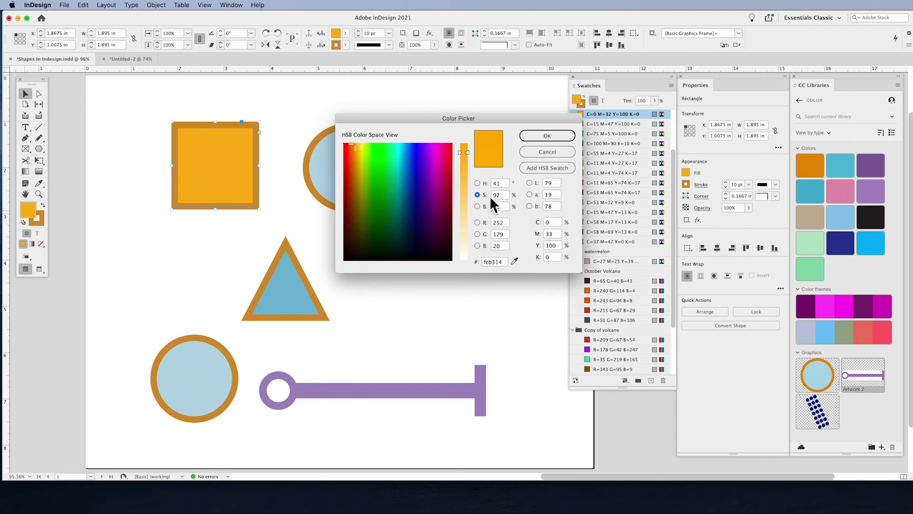
# Try a green with hue 93, saturation 92 and brightness 58, and compare it in the HSB, RGB and Lab color spaces.
pyautogui.moveTo(373, 172)
pyautogui.mouseDown()
pyautogui.moveTo(421, 170)
pyautogui.moveTo(371, 191)
pyautogui.mouseUp()
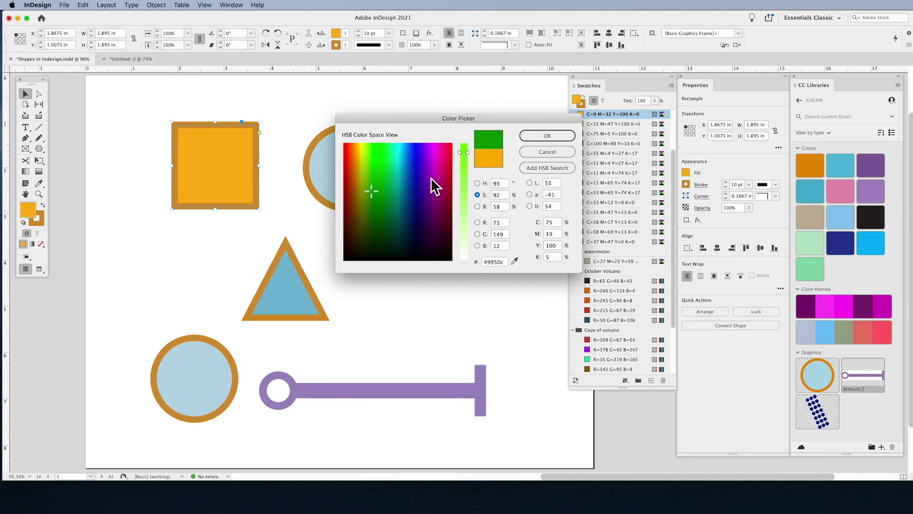
pyautogui.click(477, 206)
pyautogui.click(478, 183)
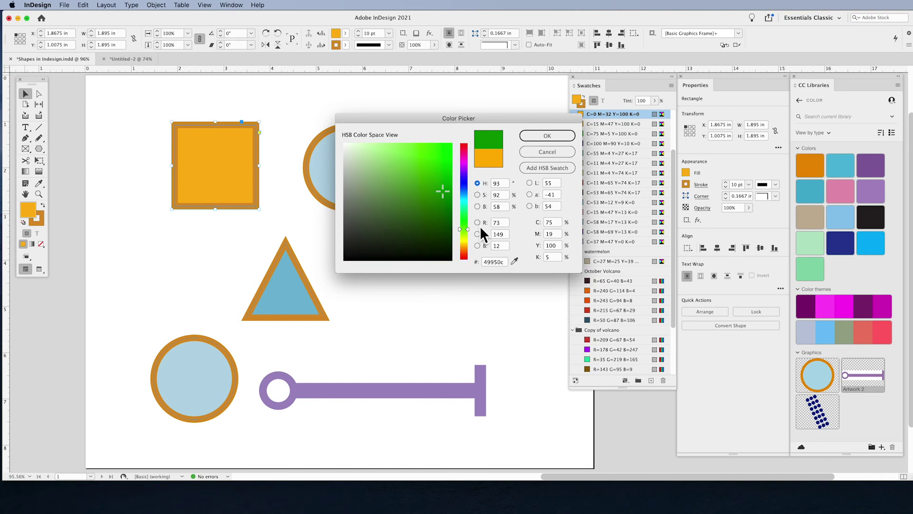
pyautogui.click(478, 223)
pyautogui.click(478, 235)
pyautogui.click(529, 184)
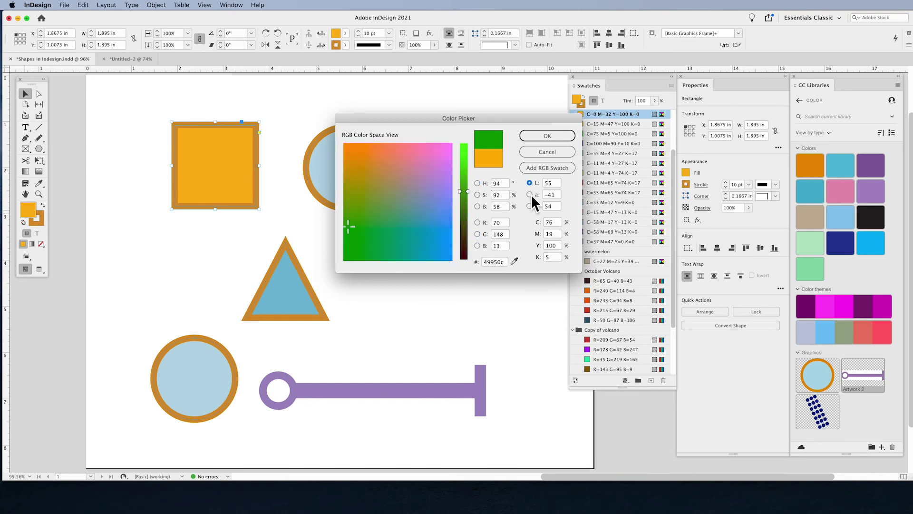
pyautogui.click(530, 194)
pyautogui.click(530, 206)
pyautogui.click(554, 223)
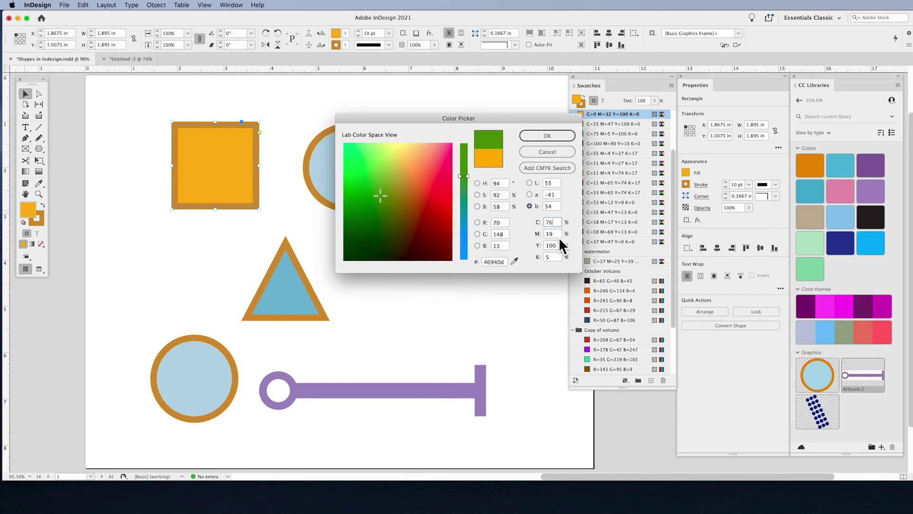
# Pick a brown of C 26, M 59, Y 100, K 11 for the square's fill and add it as a CMYK swatch.
pyautogui.click(407, 198)
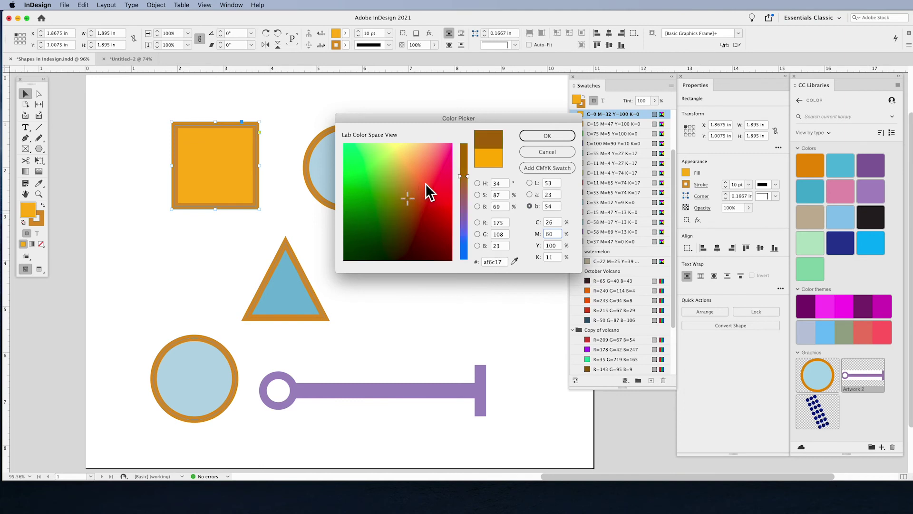
pyautogui.click(478, 184)
pyautogui.click(478, 195)
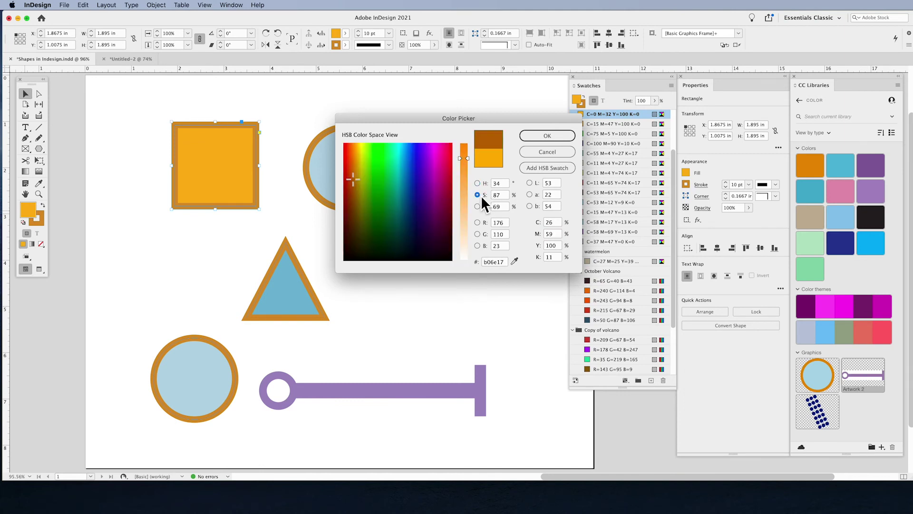
pyautogui.click(541, 173)
pyautogui.click(559, 222)
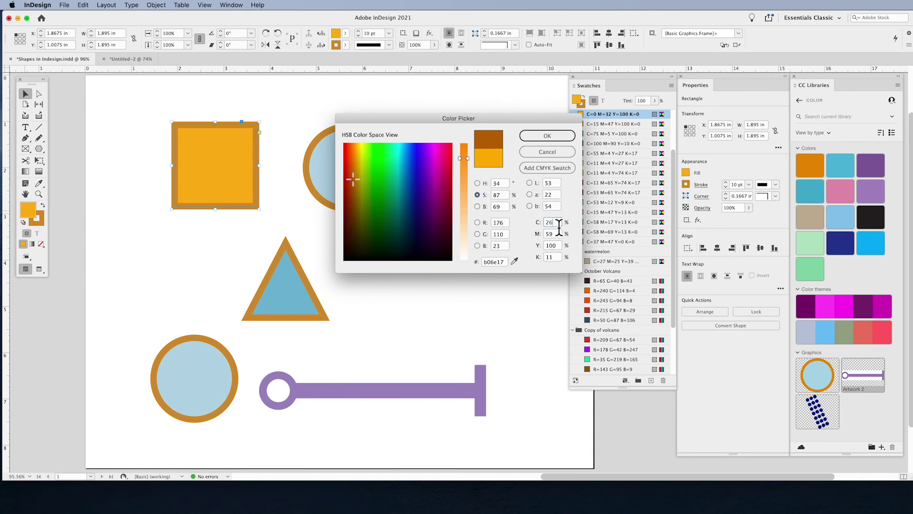
pyautogui.click(531, 170)
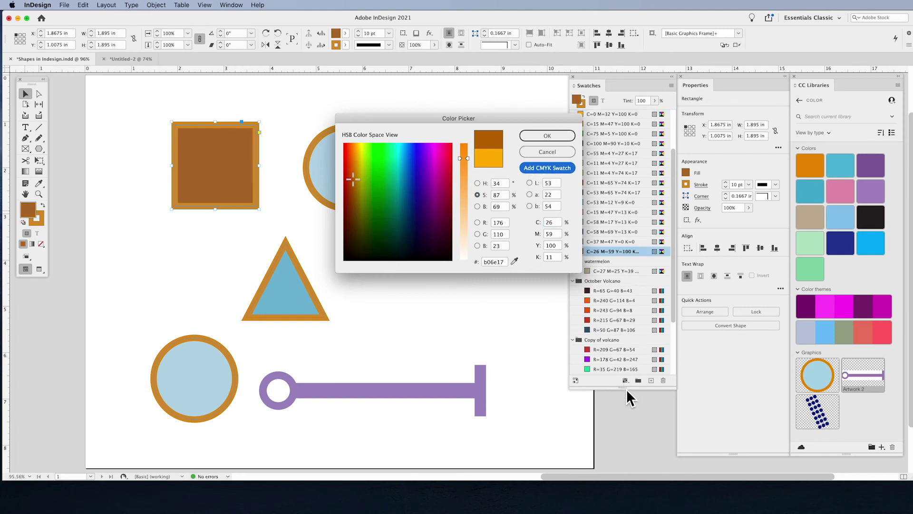
pyautogui.press('Return')
# Lengthen the Swatches panel further and look through its full swatch list.
pyautogui.moveTo(626, 386); pyautogui.dragTo(626, 455)
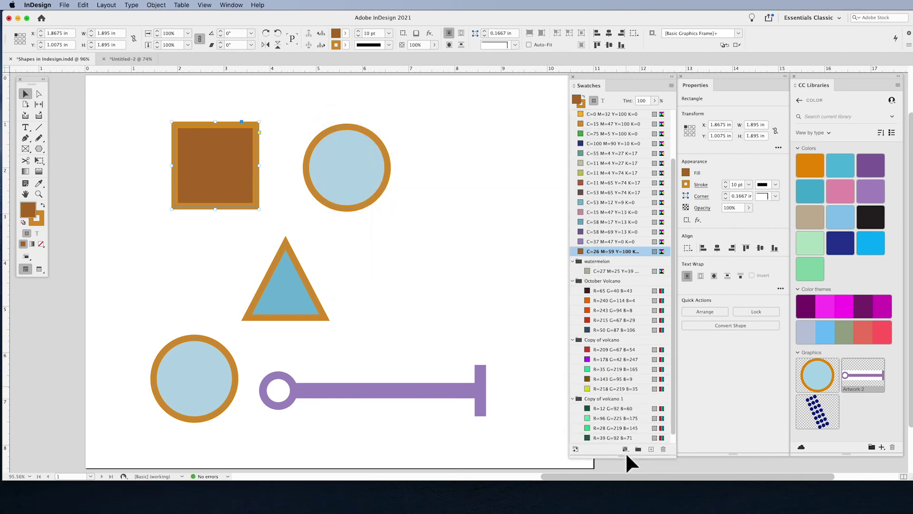
pyautogui.scroll(-1, 632, 396)
pyautogui.scroll(5, 623, 224)
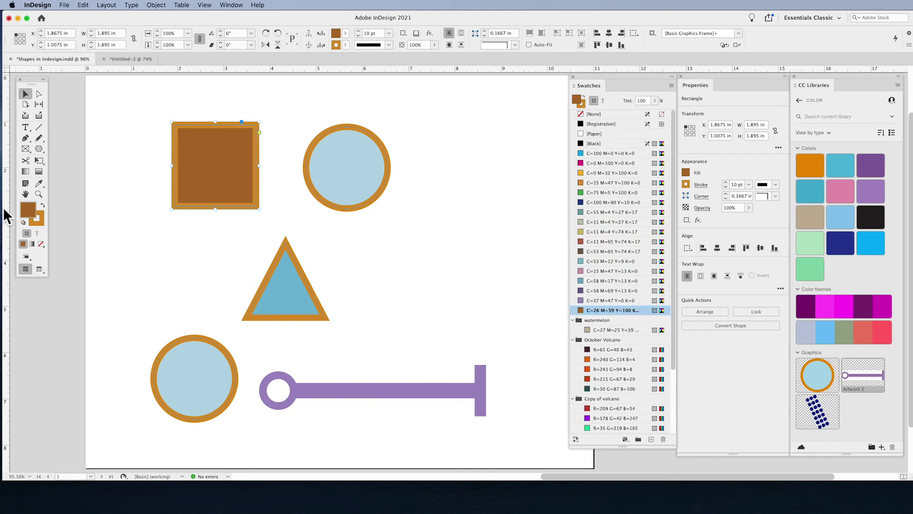
# Fill the square with a light green of C 36, M 1, Y 90, K 0 and save it as a CMYK swatch.
pyautogui.doubleClick(31, 211)
pyautogui.click(409, 190)
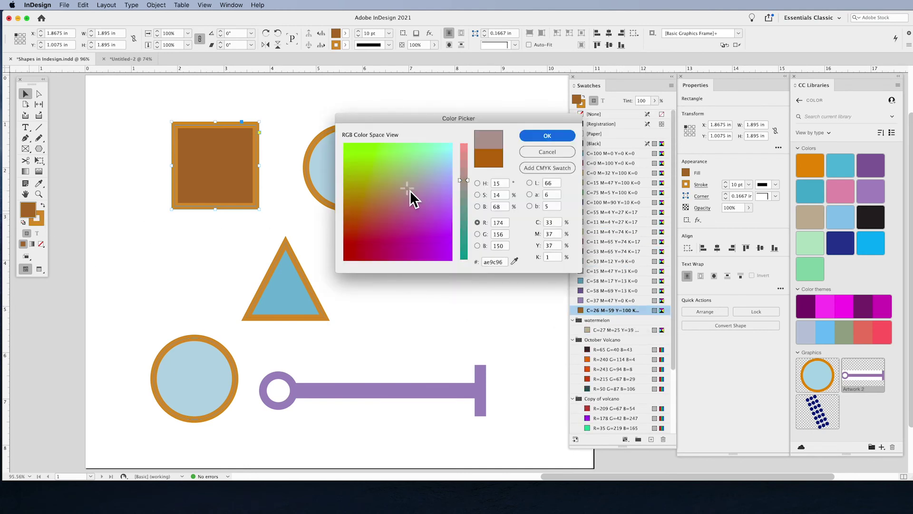
pyautogui.moveTo(401, 185); pyautogui.dragTo(376, 164)
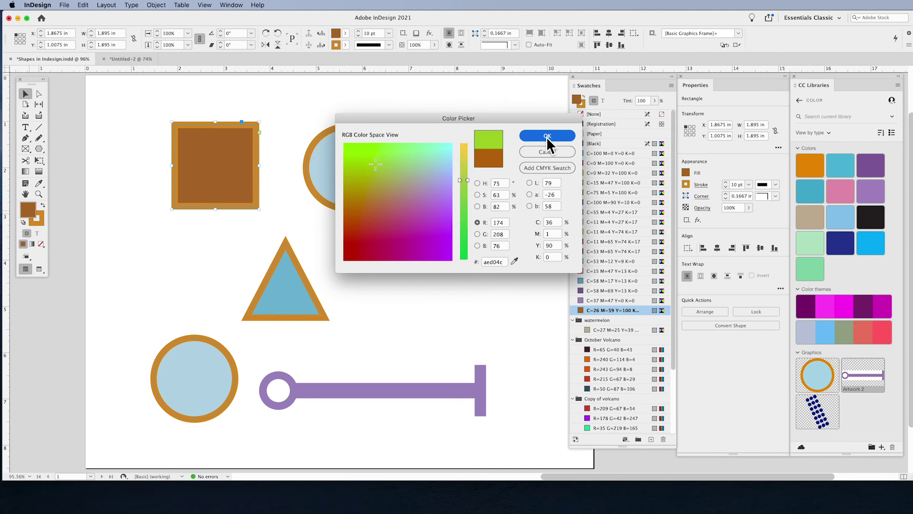
pyautogui.click(546, 168)
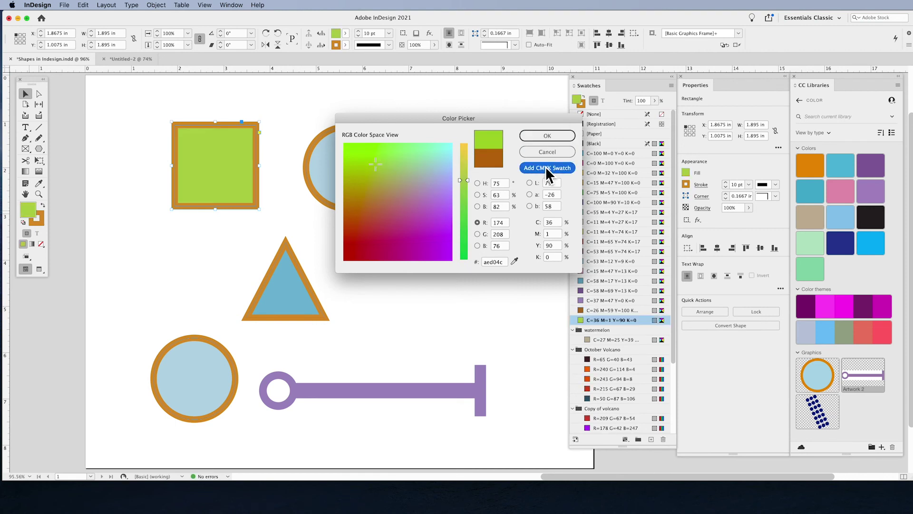
pyautogui.click(547, 136)
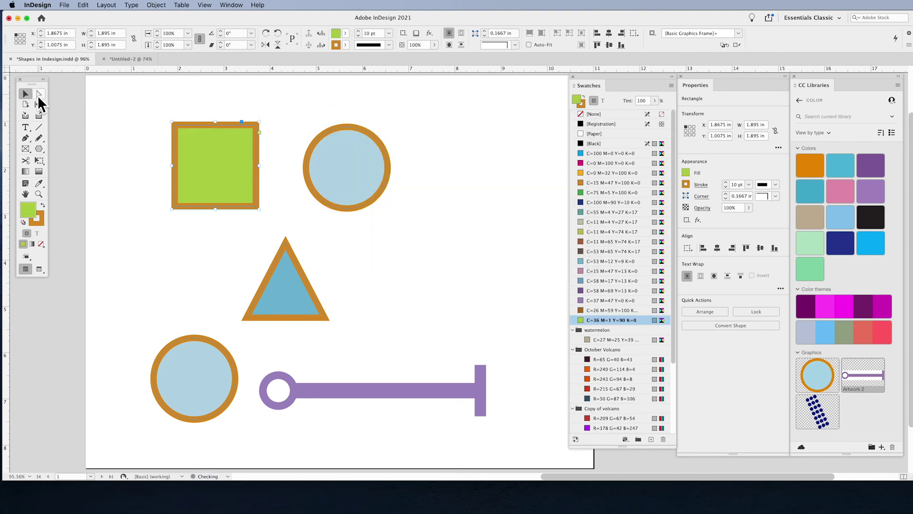
# Move the green square to the right of the upper circle, at about X 6.98 in, Y 0.99 in.
pyautogui.click(133, 111)
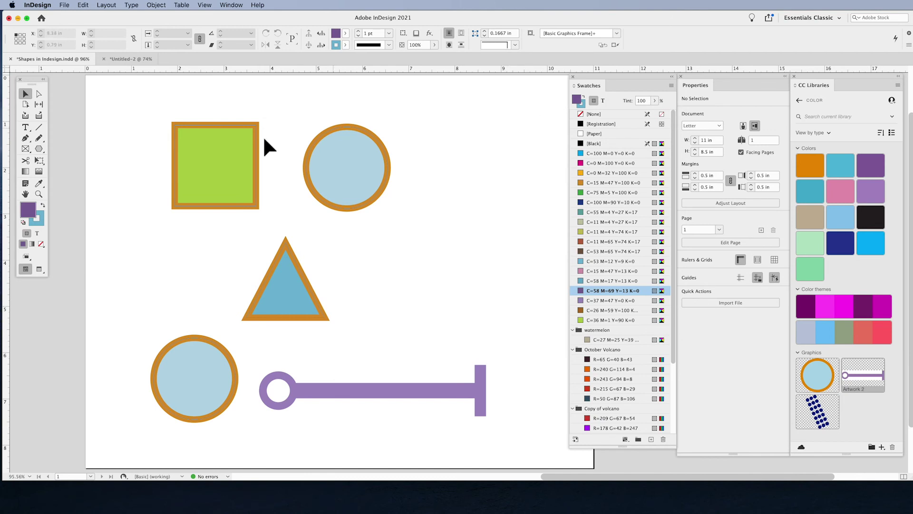
pyautogui.moveTo(247, 148); pyautogui.dragTo(478, 149)
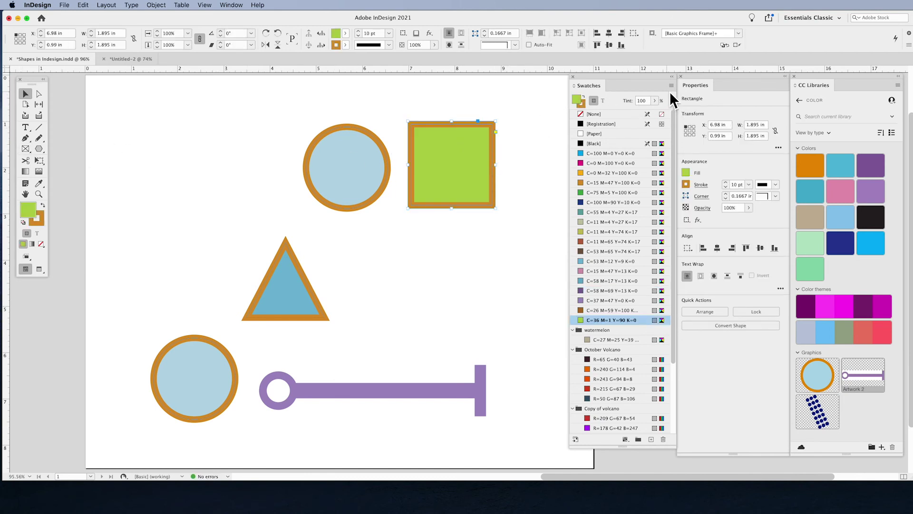
# Start a new gradient swatch and set its type to Linear.
pyautogui.click(672, 85)
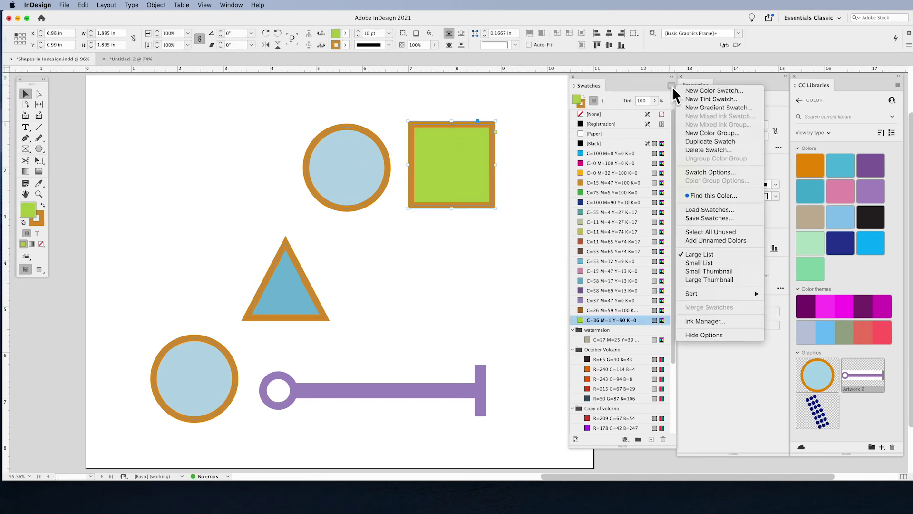
pyautogui.click(697, 107)
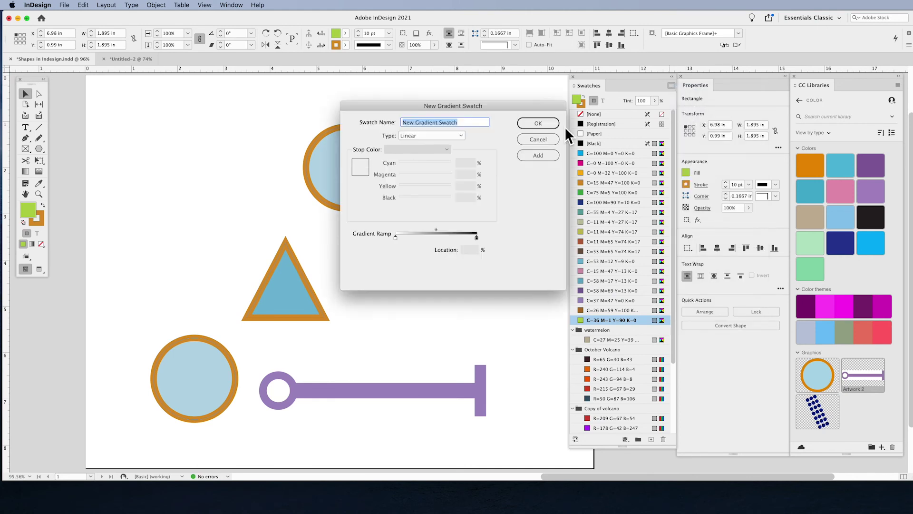
pyautogui.click(440, 133)
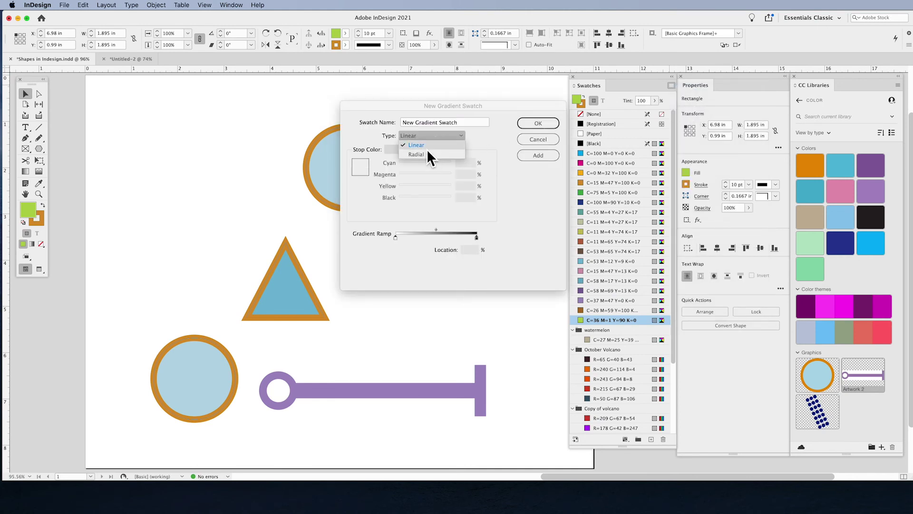
pyautogui.click(427, 149)
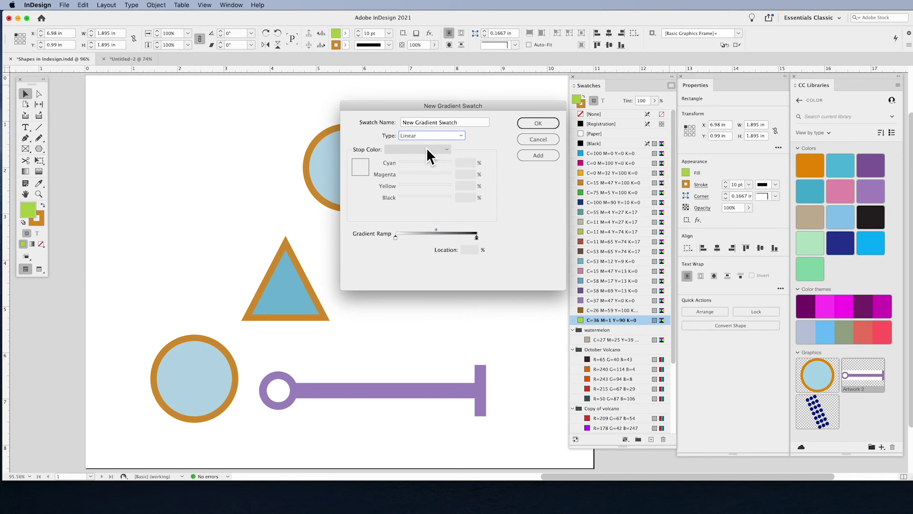
# Color the gradient's end stop with the reddish-brown swatch C=11 M=65 Y=74 K=17.
pyautogui.click(398, 240)
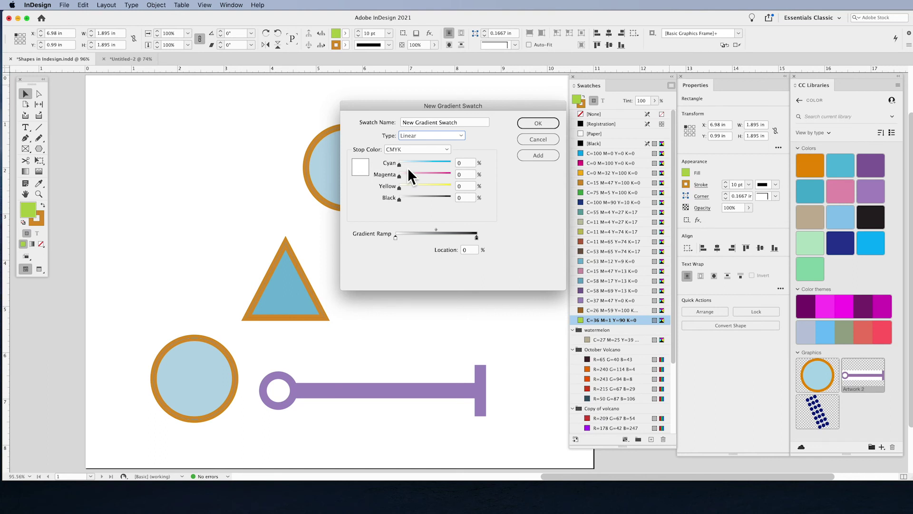
pyautogui.click(477, 239)
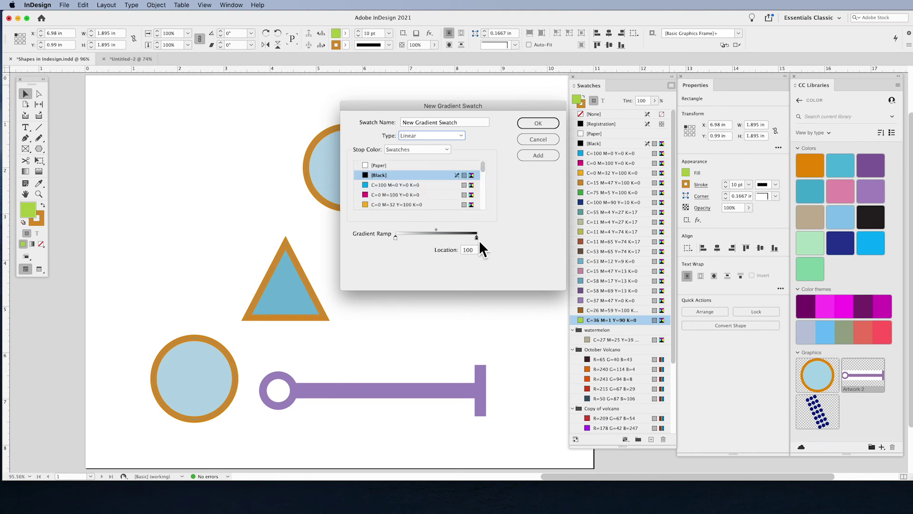
pyautogui.click(411, 151)
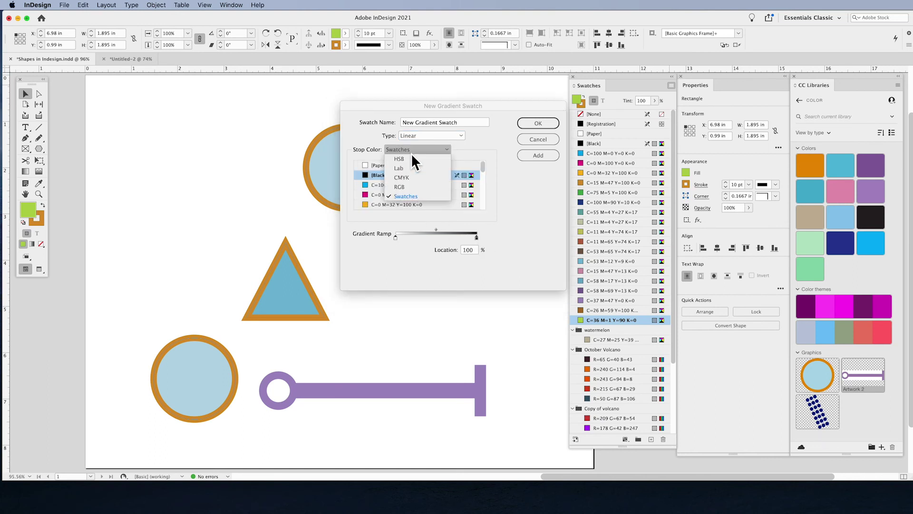
pyautogui.click(412, 177)
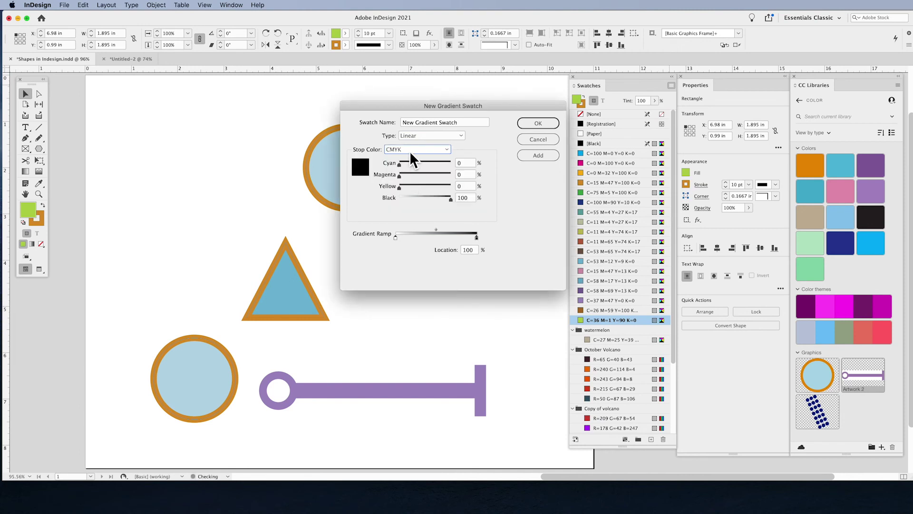
pyautogui.click(409, 151)
pyautogui.click(412, 197)
pyautogui.scroll(-3, 431, 191)
pyautogui.scroll(-3, 409, 187)
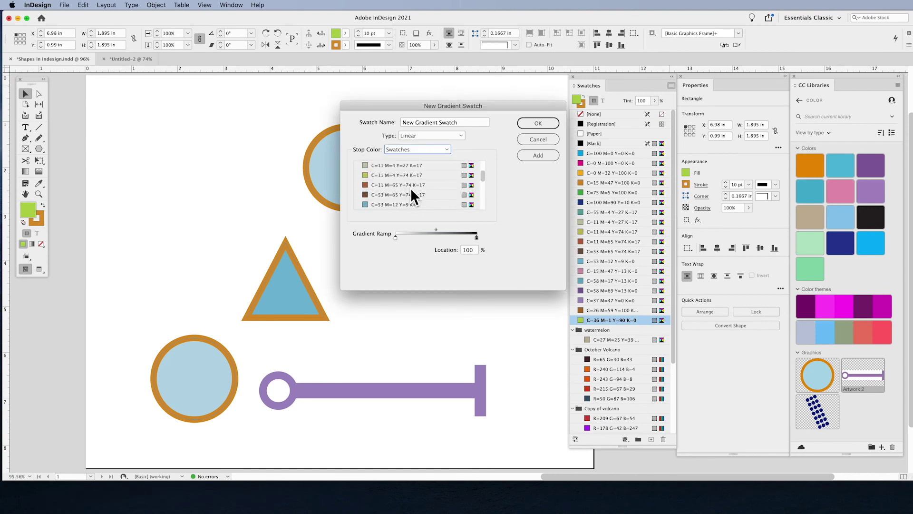
pyautogui.click(401, 185)
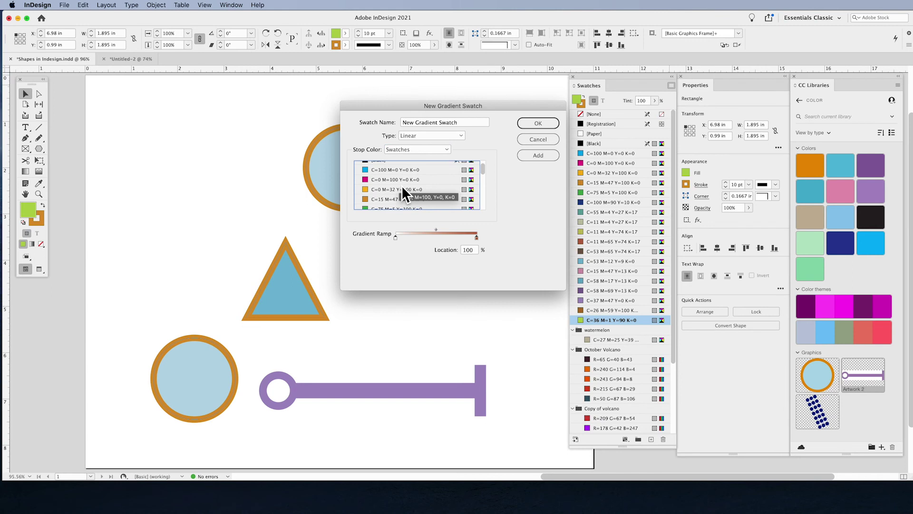
# Color the gradient's start stop with the yellow-orange swatch C=0 M=32 Y=100 K=0.
pyautogui.click(398, 239)
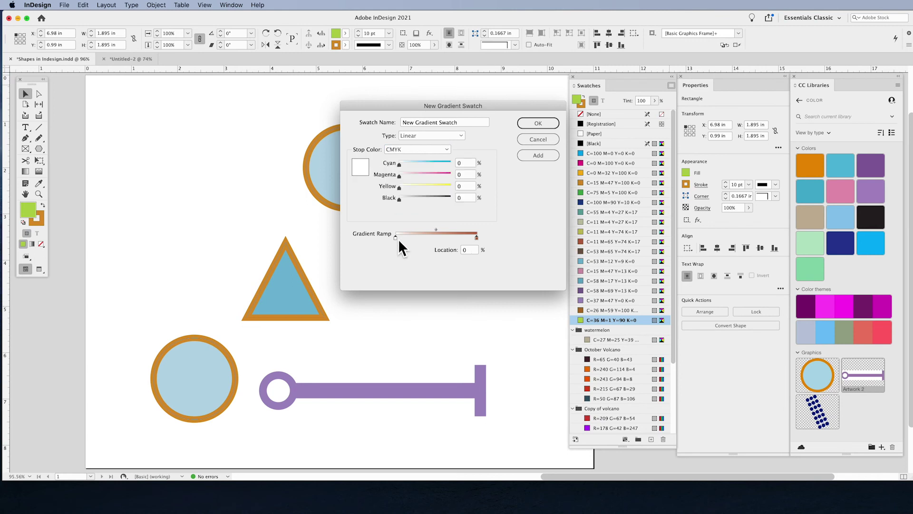
pyautogui.click(412, 155)
pyautogui.click(412, 196)
pyautogui.click(388, 193)
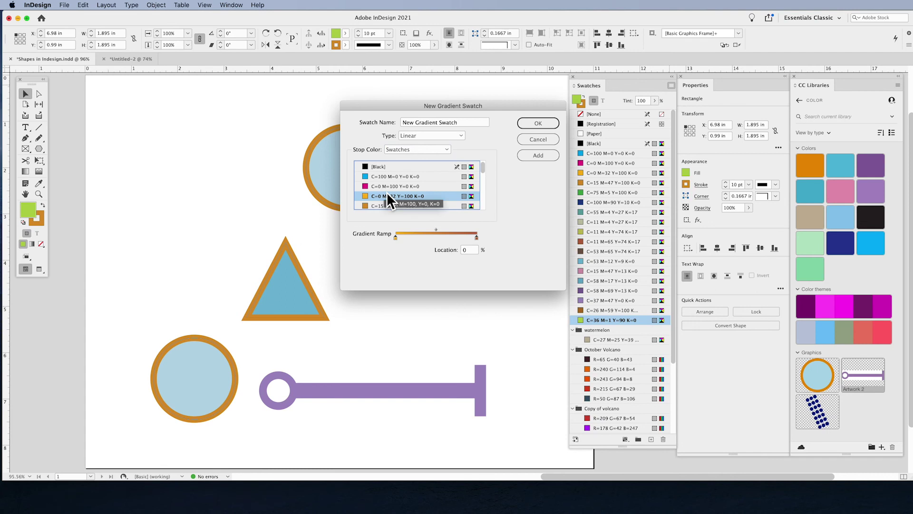
# Add a middle stop at about 41% on the gradient ramp and make it green with cyan 59 and magenta 2.
pyautogui.click(431, 239)
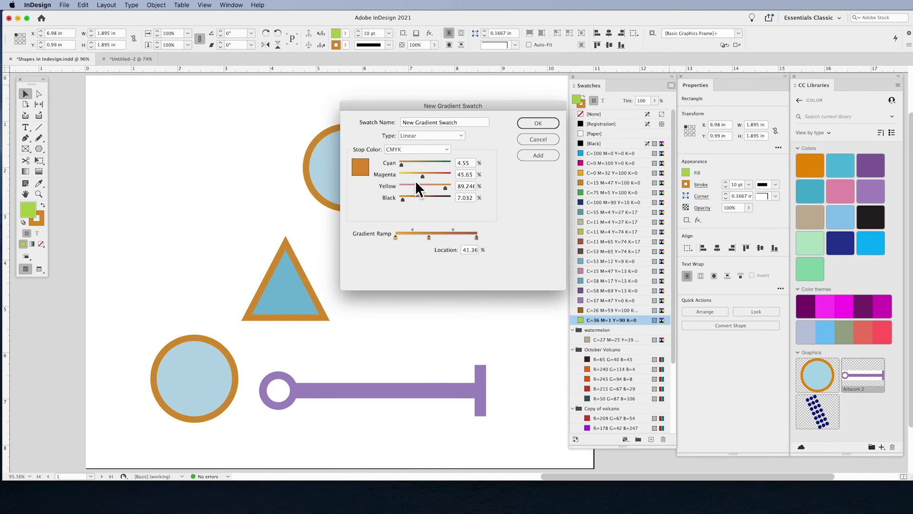
pyautogui.moveTo(407, 166)
pyautogui.mouseDown()
pyautogui.moveTo(430, 164)
pyautogui.moveTo(402, 177)
pyautogui.mouseUp()
# Add another gradient stop at about 68% and color it with a light purple swatch from the document.
pyautogui.click(452, 238)
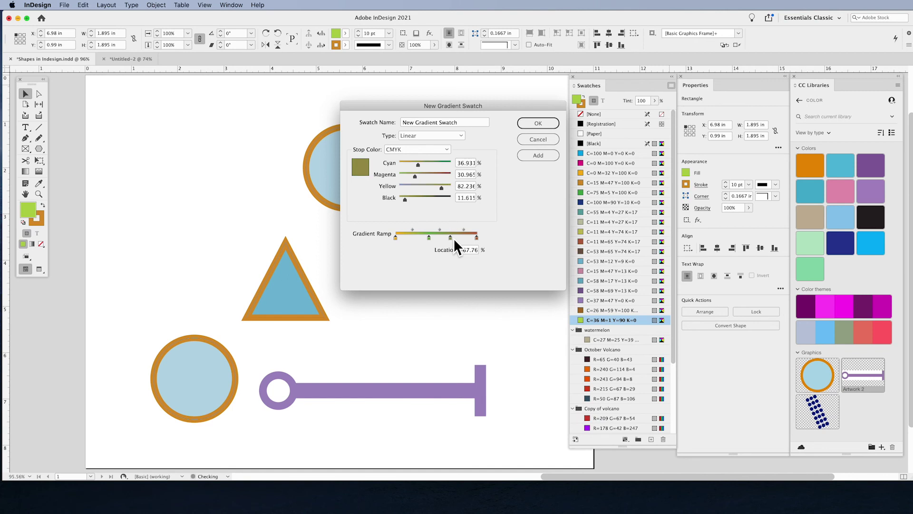
pyautogui.click(422, 151)
pyautogui.click(421, 195)
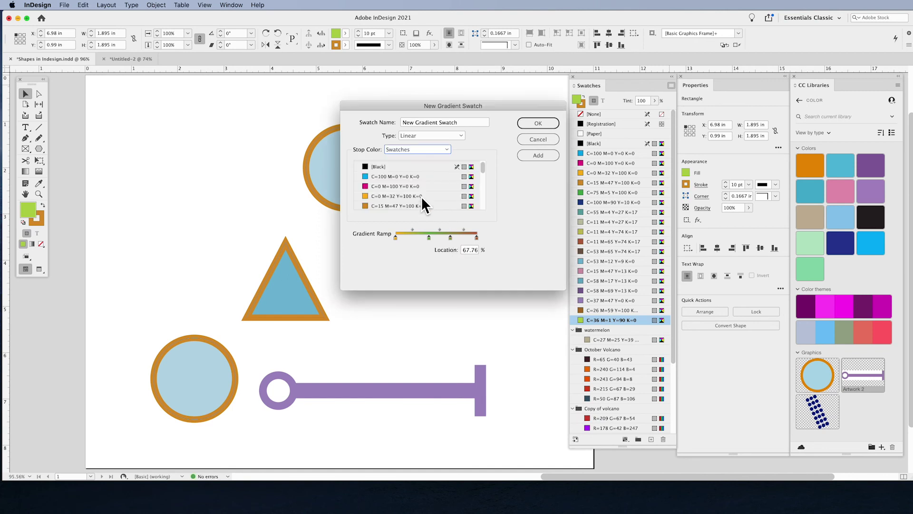
pyautogui.scroll(-4, 428, 196)
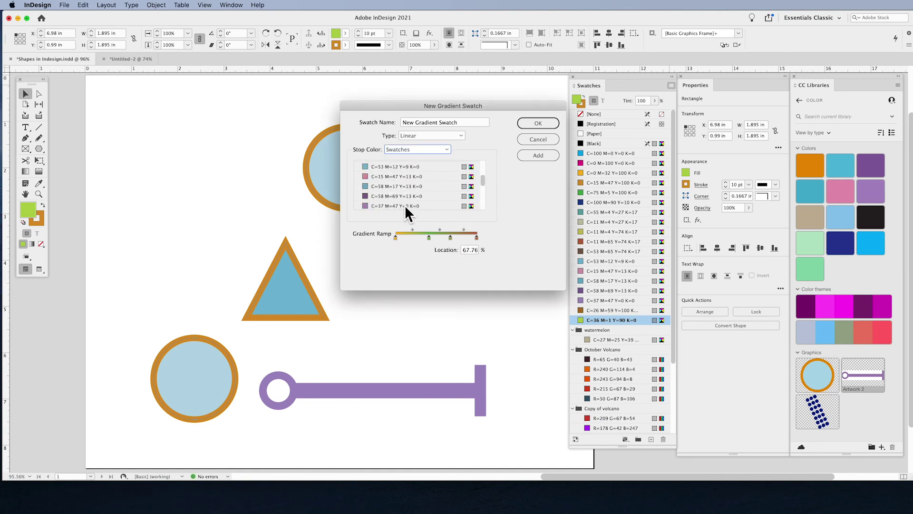
pyautogui.scroll(1, 405, 208)
# Rearrange the ramp to yellow, green at about 51% and purple at the end, without brown, and add the gradient swatch.
pyautogui.moveTo(430, 238); pyautogui.dragTo(424, 238)
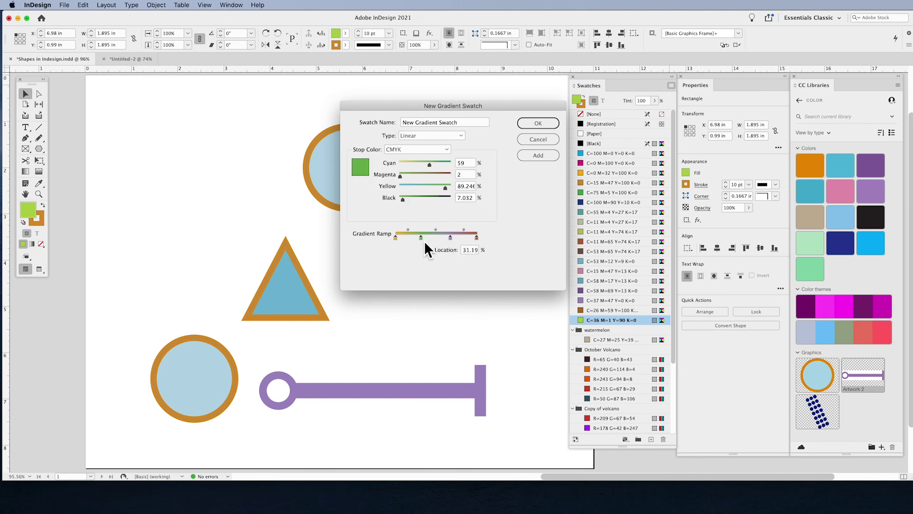
pyautogui.moveTo(477, 239); pyautogui.dragTo(441, 238)
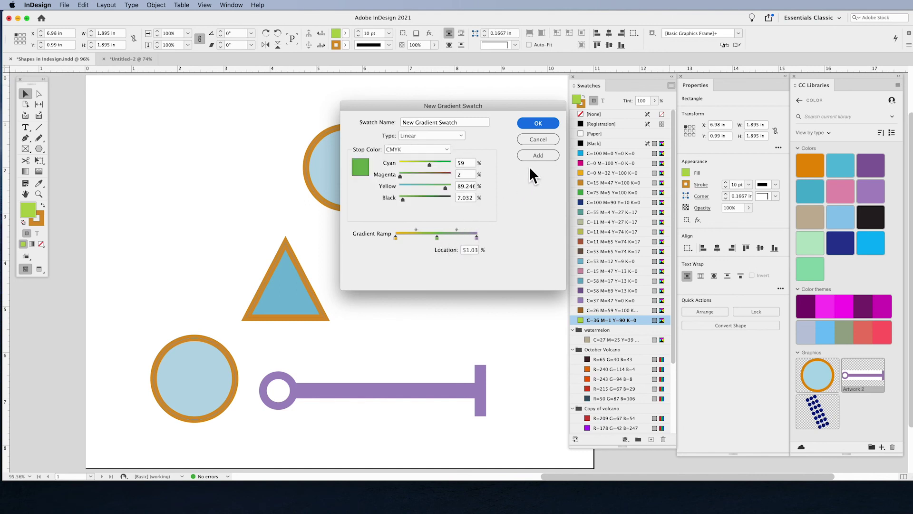
pyautogui.click(537, 155)
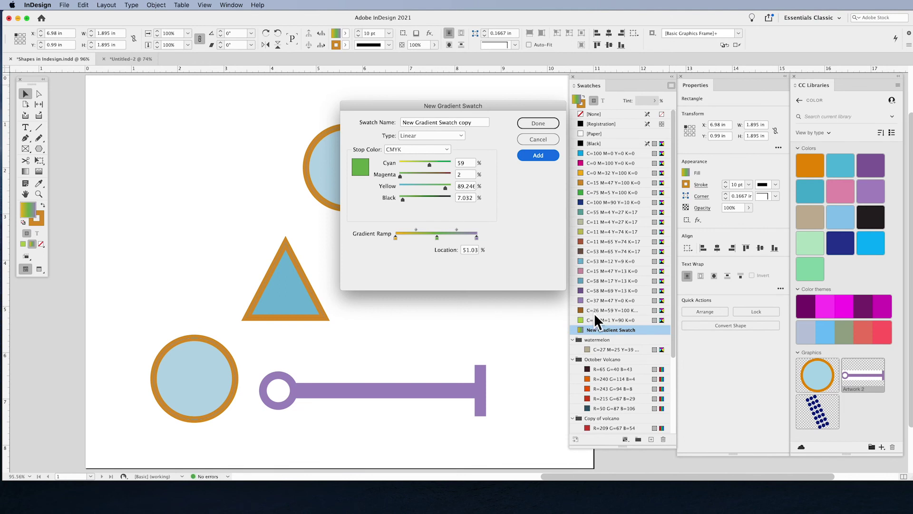
pyautogui.click(550, 123)
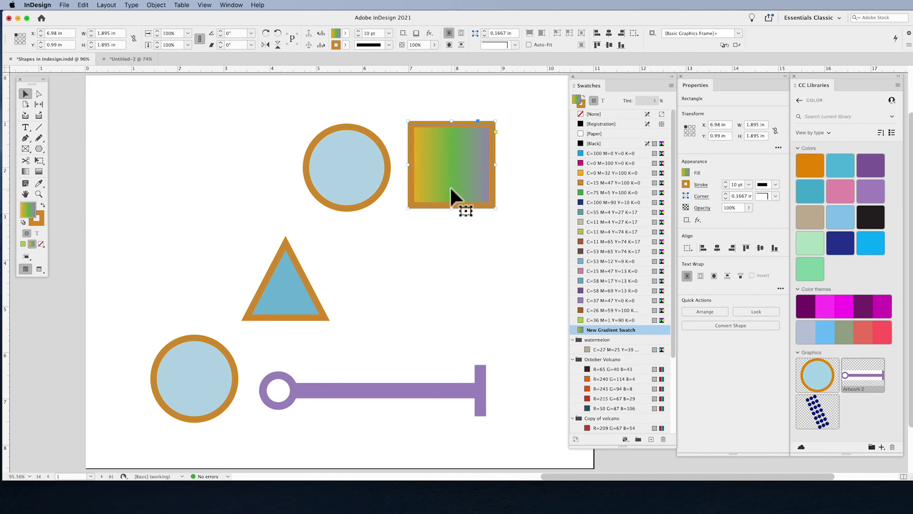
# Redirect the square's gradient diagonally from its upper-left to its lower-right corner with the Gradient Swatch tool.
pyautogui.press('g')
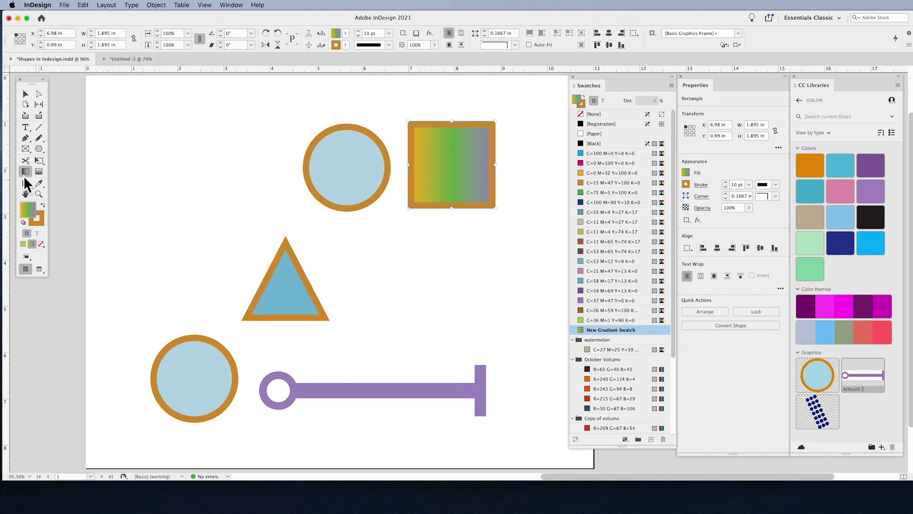
pyautogui.moveTo(471, 161); pyautogui.dragTo(418, 177)
pyautogui.moveTo(422, 136); pyautogui.dragTo(471, 174)
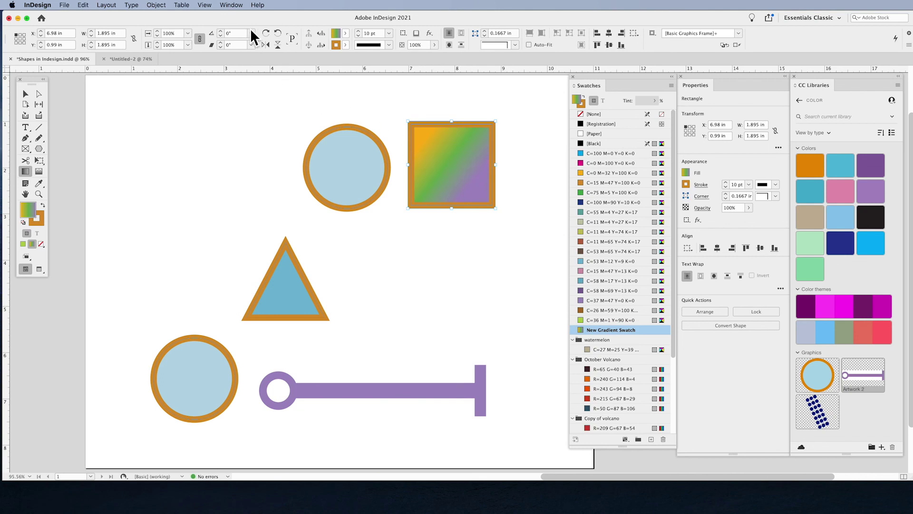
# Show the gradient settings and change the square's gradient type to Radial.
pyautogui.click(231, 5)
pyautogui.moveTo(242, 66)
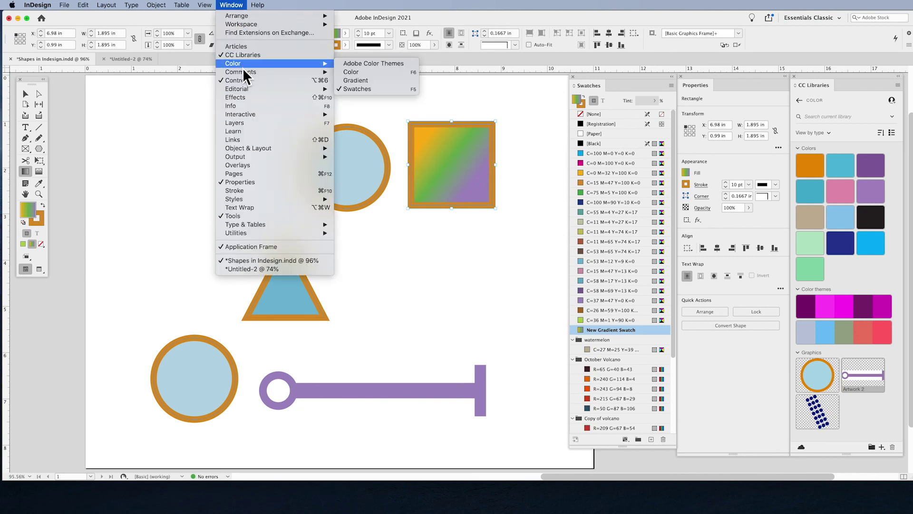
pyautogui.click(367, 81)
pyautogui.moveTo(314, 180); pyautogui.dragTo(328, 133)
pyautogui.click(347, 149)
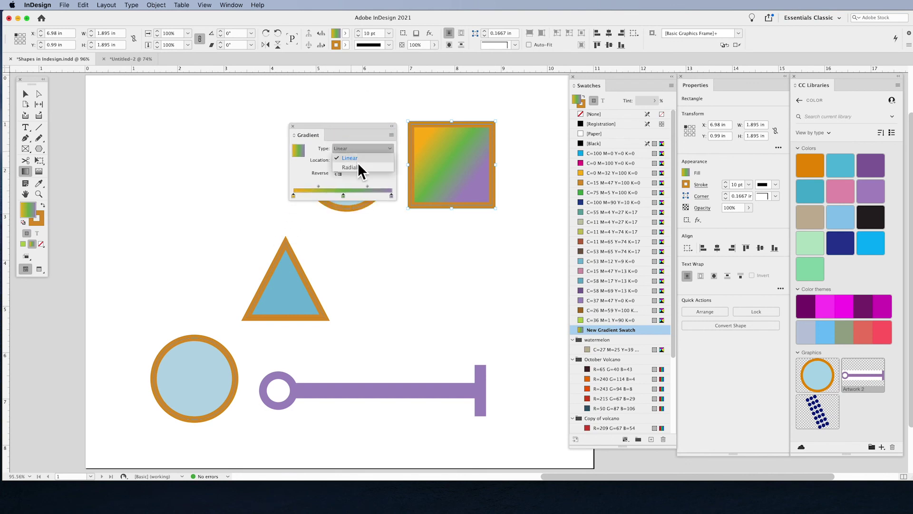
pyautogui.click(358, 162)
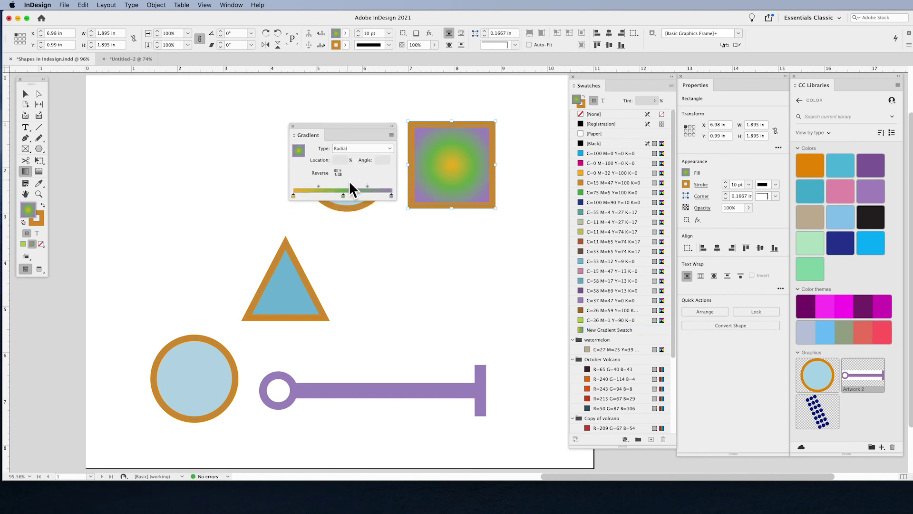
# Reverse the color order of the square's radial gradient, placing purple at the center.
pyautogui.click(339, 177)
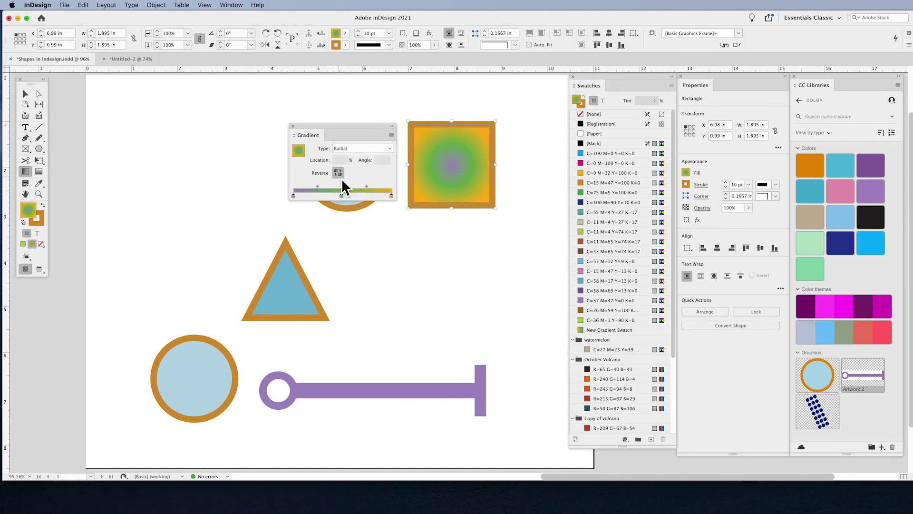
pyautogui.click(339, 177)
pyautogui.click(339, 176)
# Change the square's gradient to Linear and reverse its colors back to the yellow-to-purple order.
pyautogui.click(349, 148)
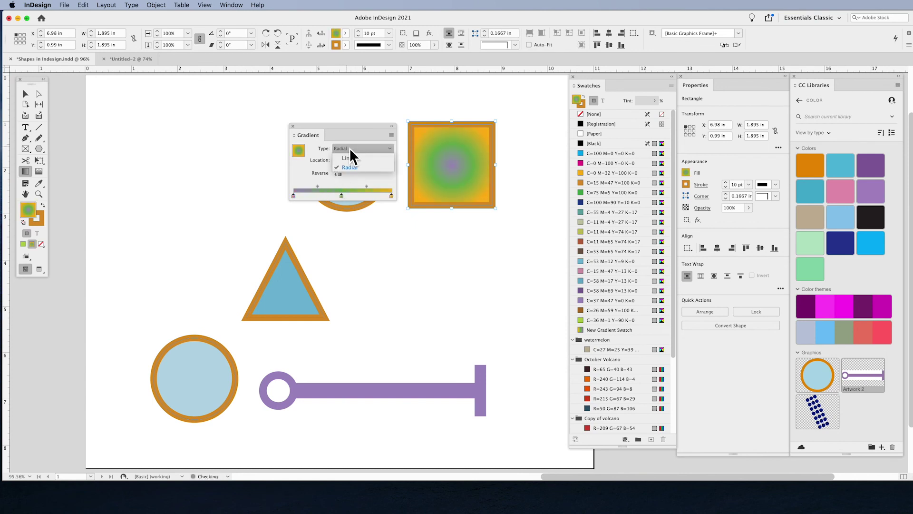
pyautogui.click(351, 158)
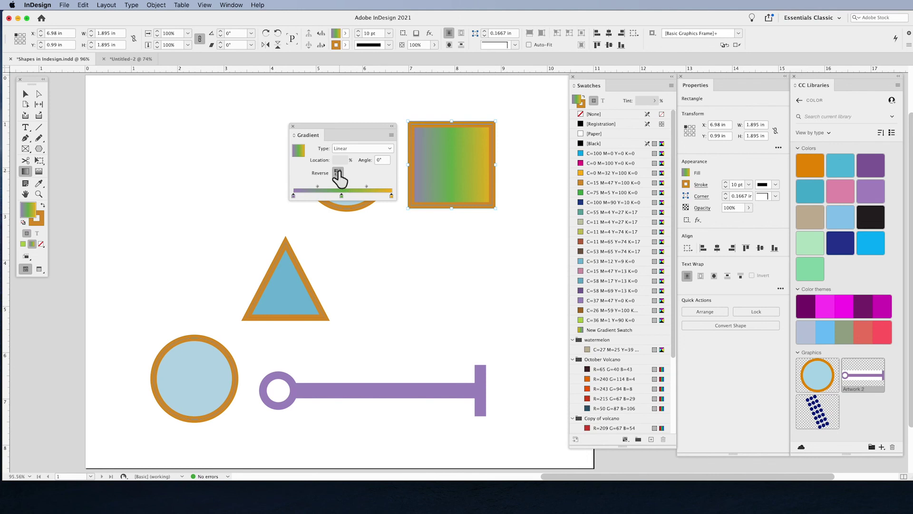
pyautogui.click(339, 174)
# Set the square's linear gradient angle to 45°, and redraw it by hand diagonally at about -32.4°.
pyautogui.doubleClick(376, 160)
pyautogui.write('45')
pyautogui.press('Return')
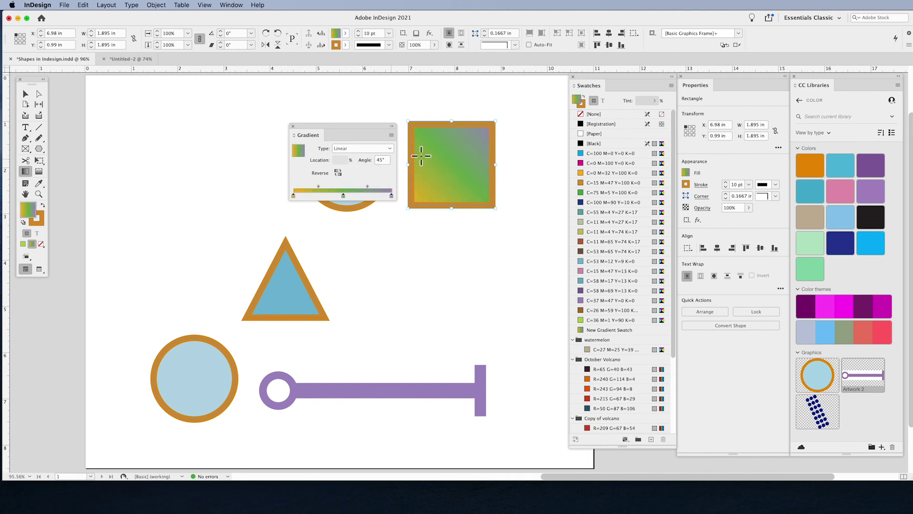
pyautogui.moveTo(479, 132); pyautogui.dragTo(425, 188)
pyautogui.moveTo(461, 150); pyautogui.dragTo(467, 176)
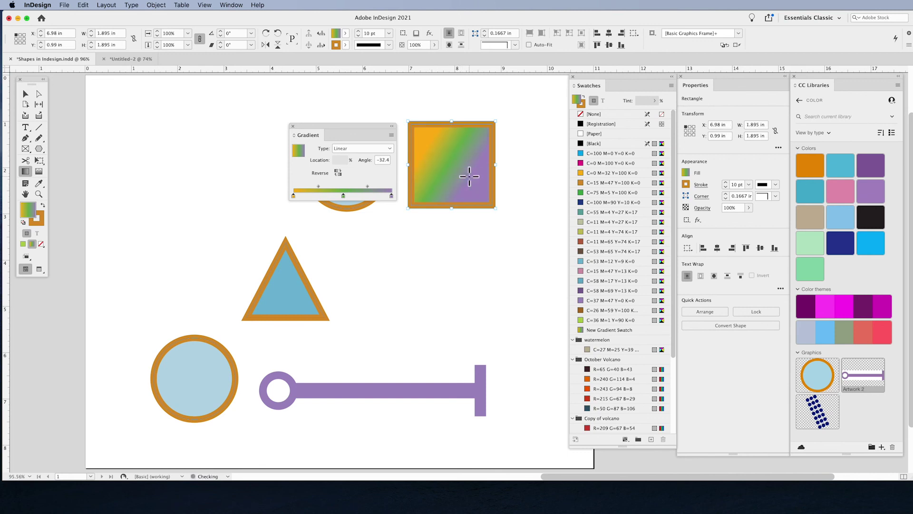
# Make the square's gradient Radial and redraw its placement several times, ending with the orange focus right of center and fading left.
pyautogui.click(373, 150)
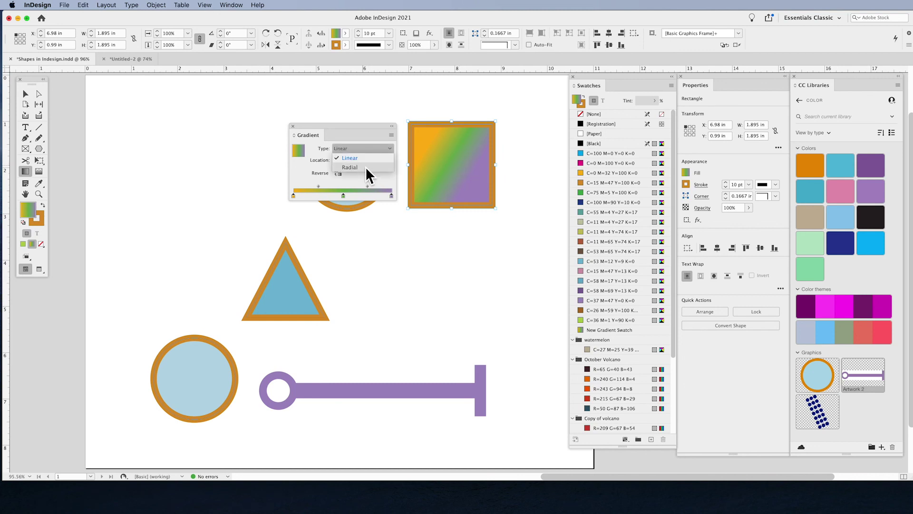
pyautogui.click(366, 166)
pyautogui.moveTo(477, 168); pyautogui.dragTo(498, 203)
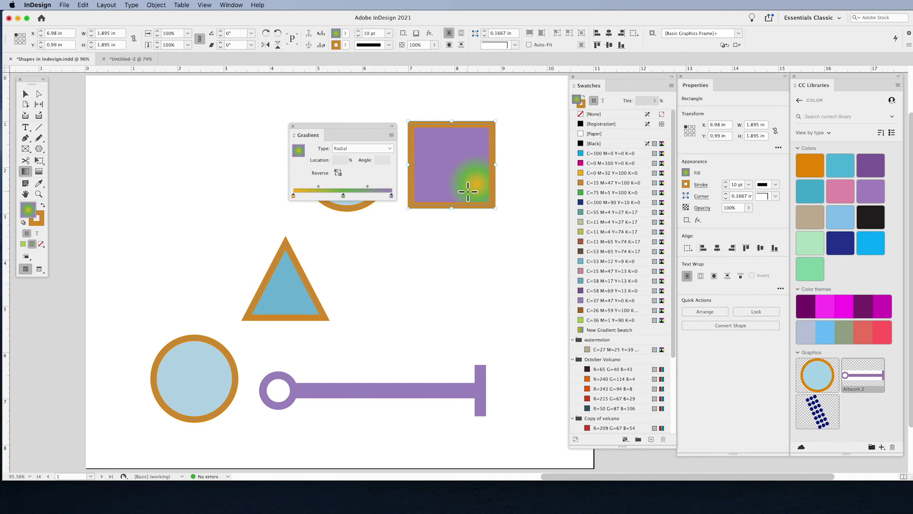
pyautogui.moveTo(447, 164); pyautogui.dragTo(497, 212)
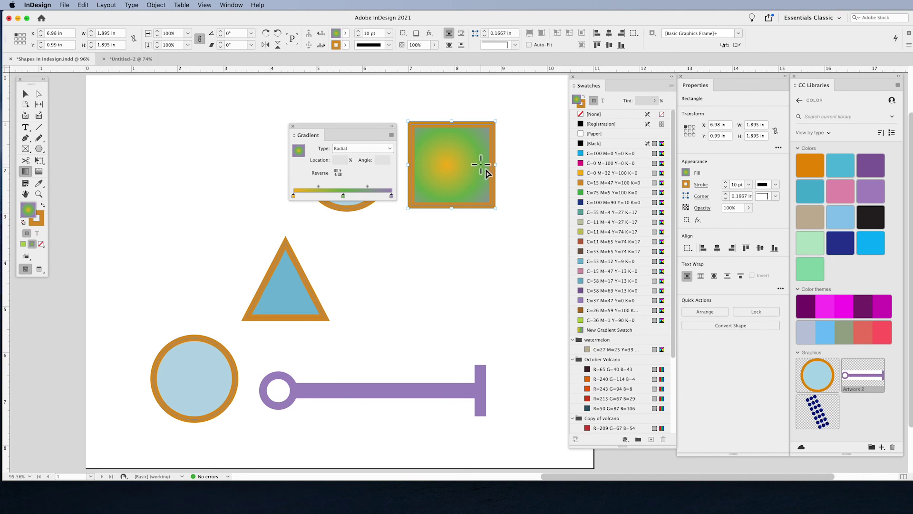
pyautogui.moveTo(481, 164); pyautogui.dragTo(458, 161)
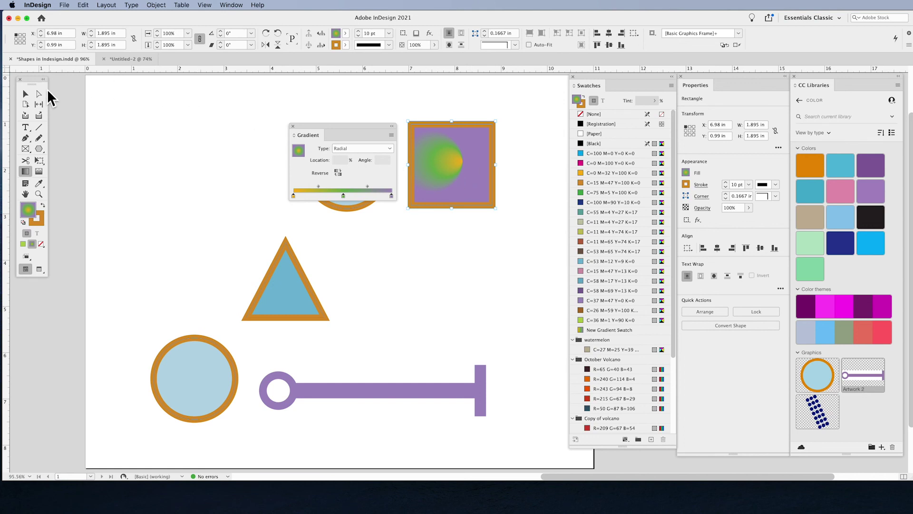
pyautogui.click(25, 94)
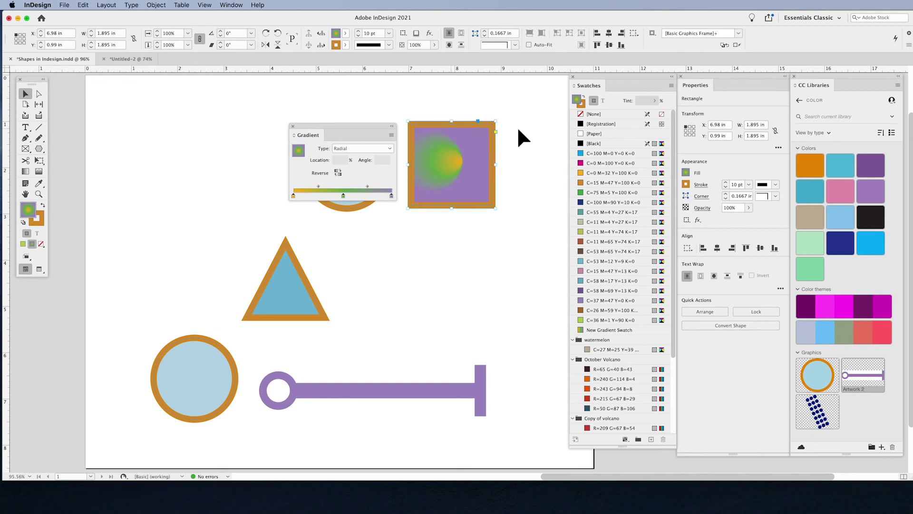
# Apply the New Gradient Swatch to the square's stroke and close the floating gradient settings.
pyautogui.click(586, 104)
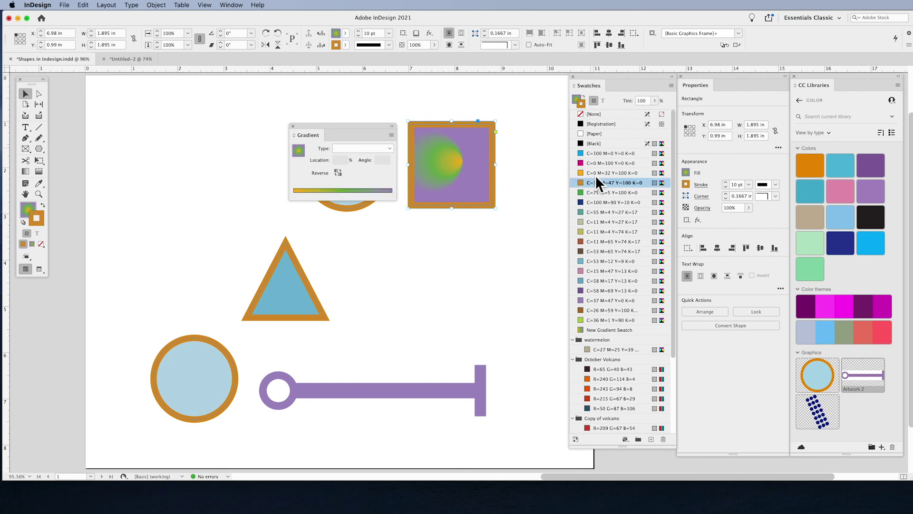
pyautogui.click(608, 331)
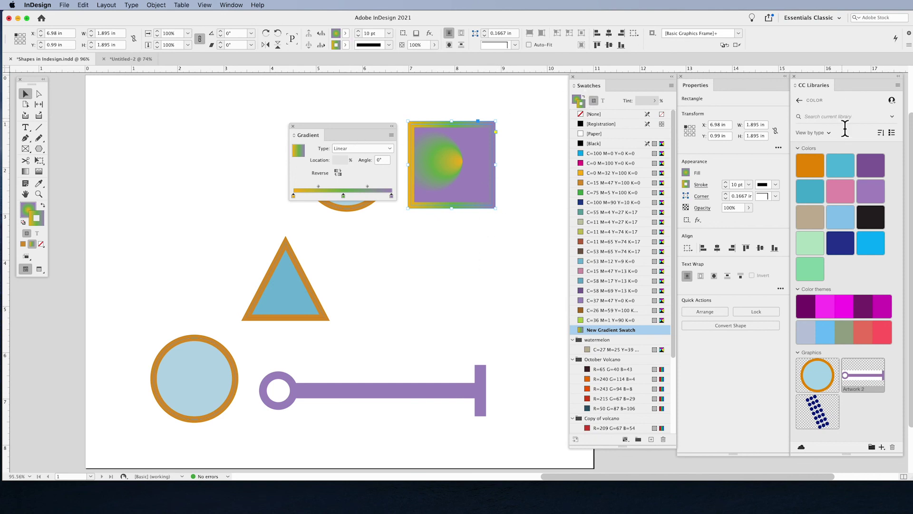
pyautogui.click(293, 126)
# Move the square slightly up and left to about X 6.9 in, Y 0.93 in, and save the document.
pyautogui.moveTo(434, 120); pyautogui.dragTo(430, 118)
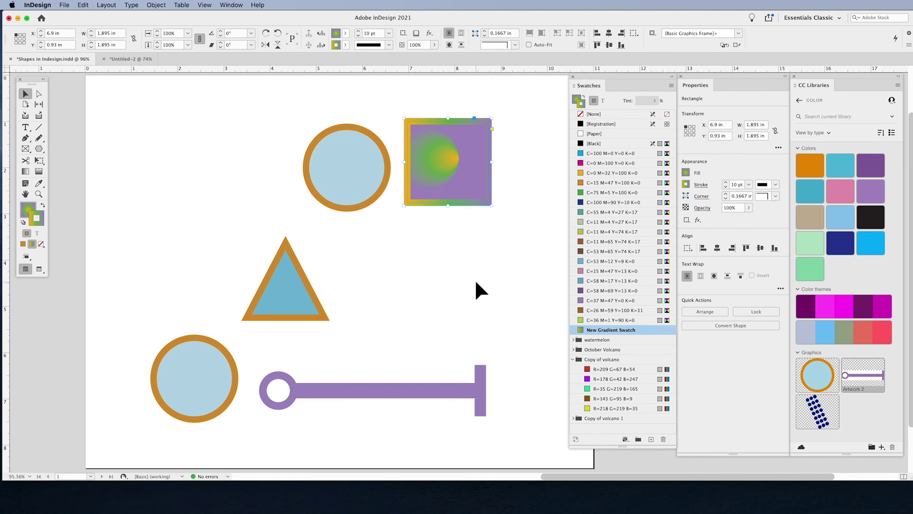
pyautogui.click(521, 279)
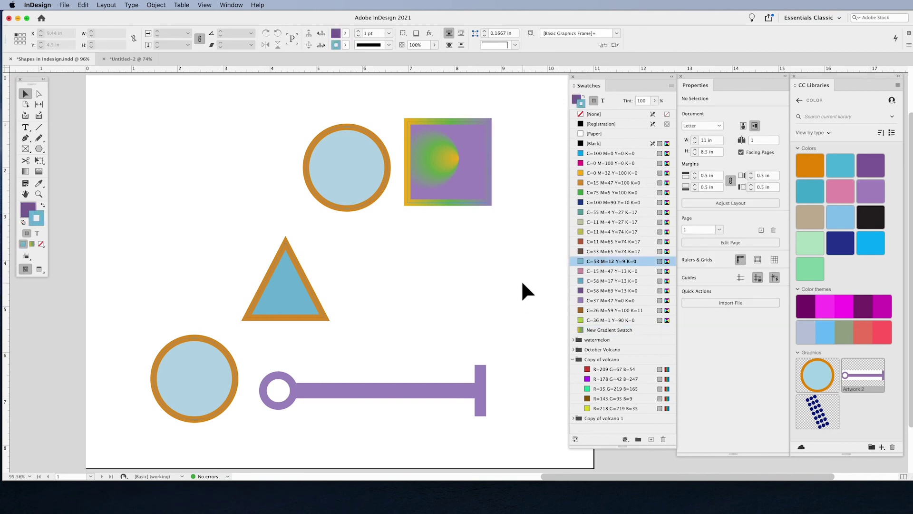
pyautogui.press('super+s')
# Load the swatches from Shapes in Indesign.indd into the Untitled-2 document.
pyautogui.click(131, 60)
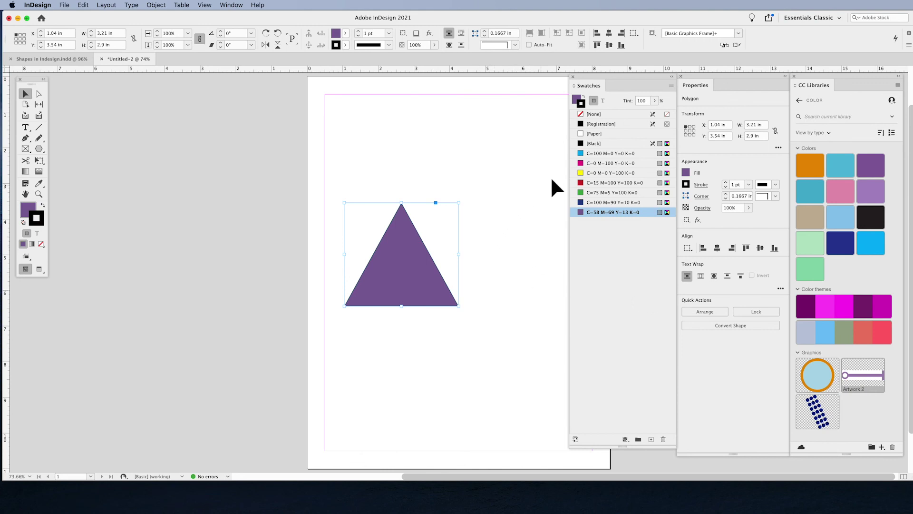
pyautogui.click(671, 87)
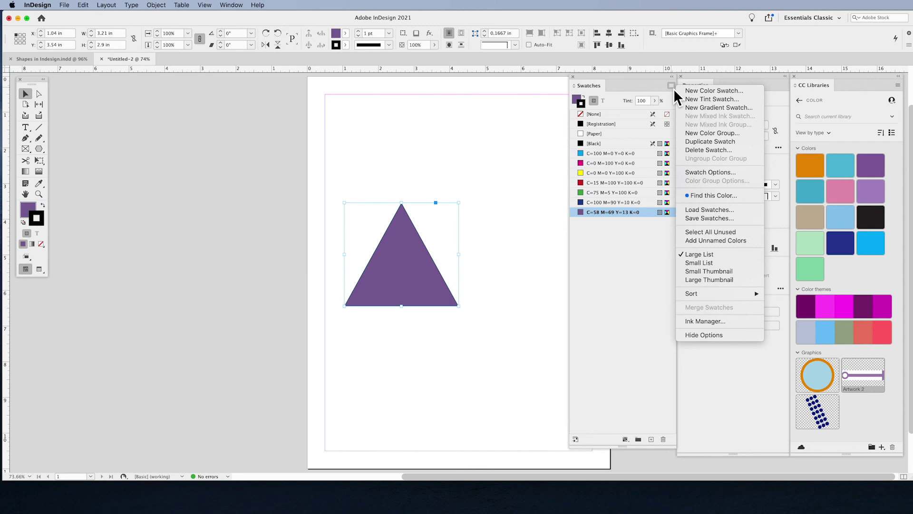
pyautogui.click(719, 209)
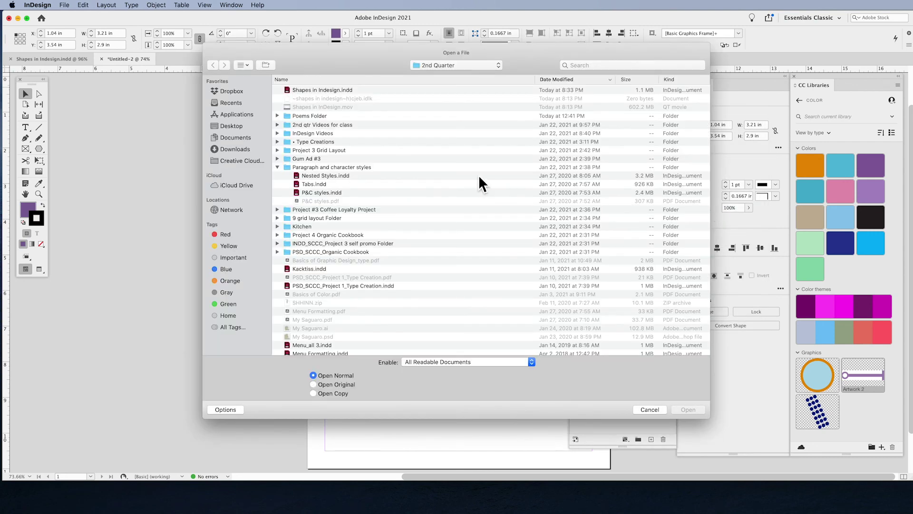
pyautogui.click(347, 89)
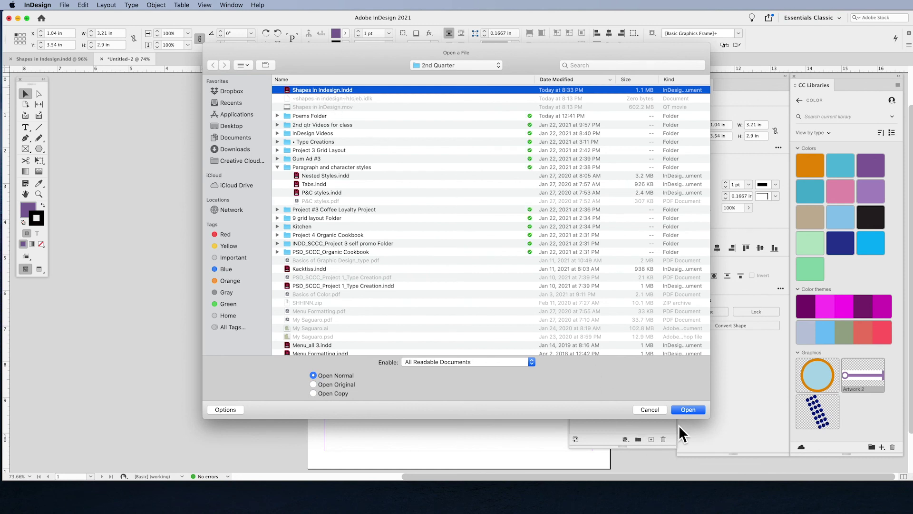
pyautogui.click(687, 409)
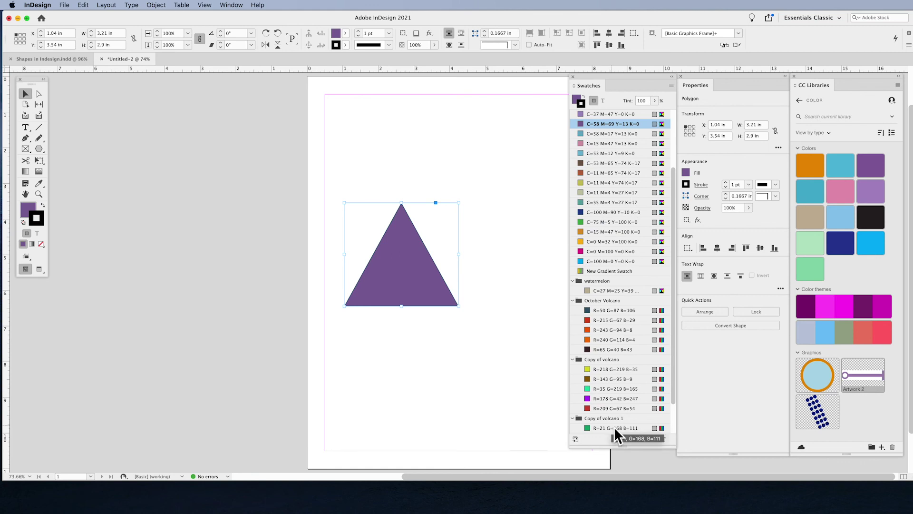
# Color the triangle's stroke with the R=243 G=94 B=8 swatch and its fill with C=75 M=5 Y=100 K=0.
pyautogui.click(609, 330)
pyautogui.scroll(-2, 611, 332)
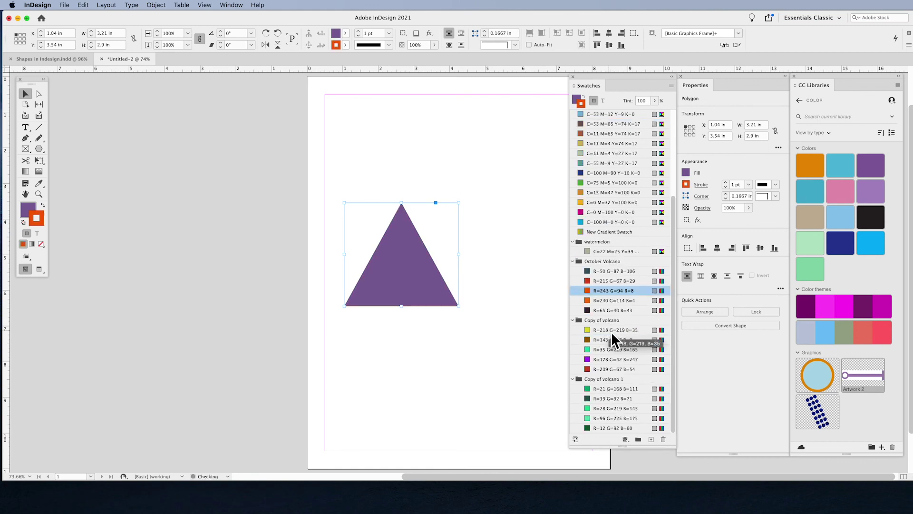
pyautogui.click(577, 99)
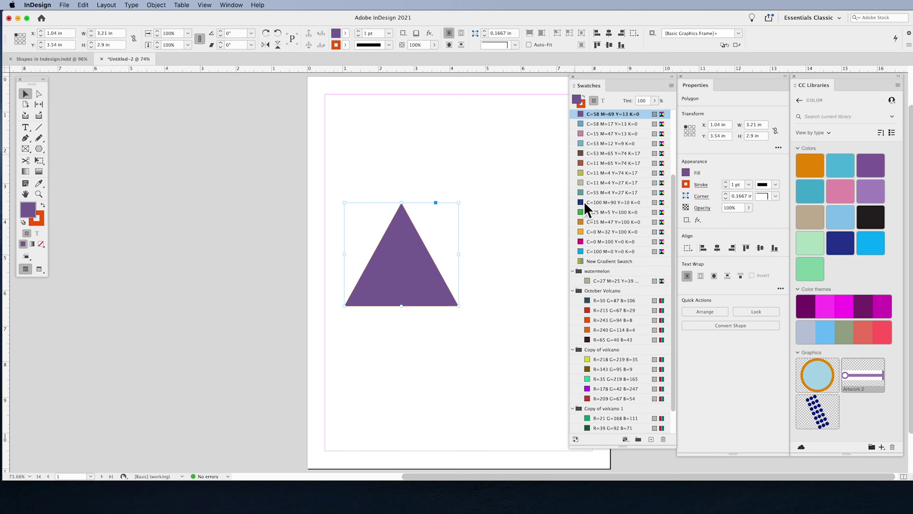
pyautogui.click(609, 213)
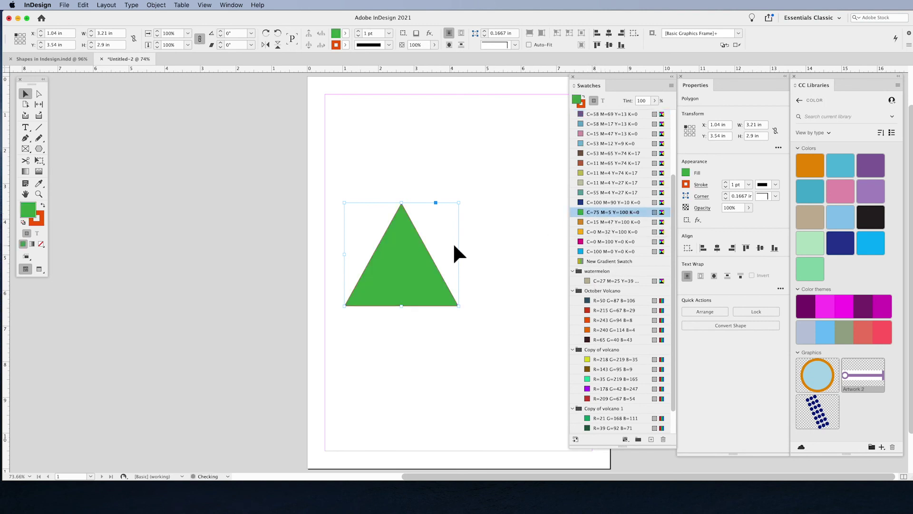
pyautogui.click(505, 246)
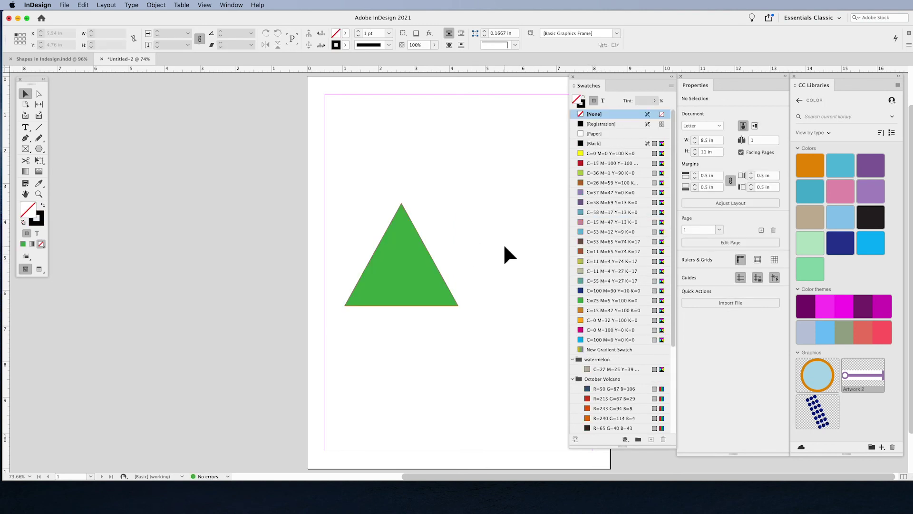
pyautogui.hscroll(1, 504, 253)
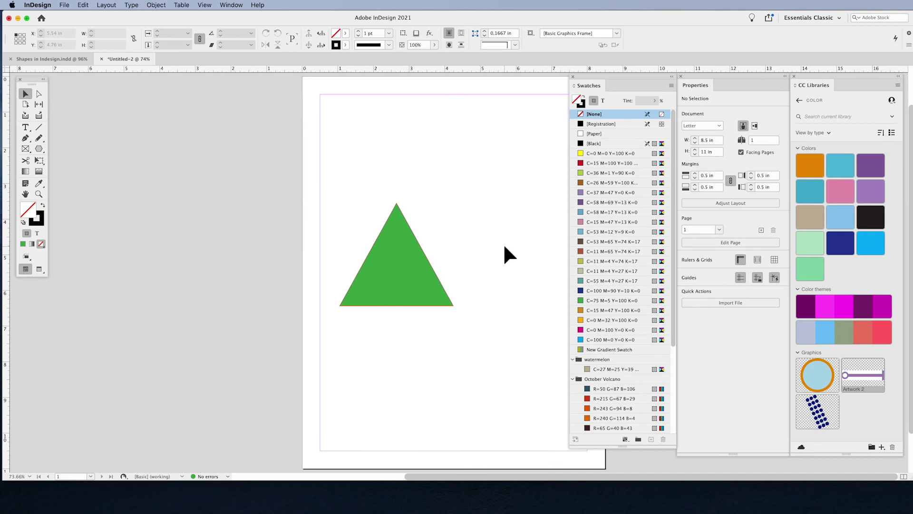
pyautogui.scroll(-1, 505, 247)
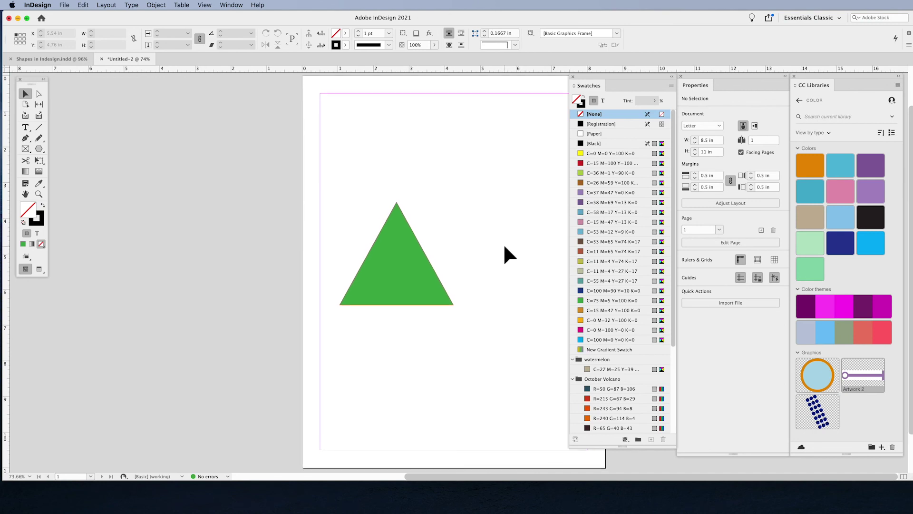